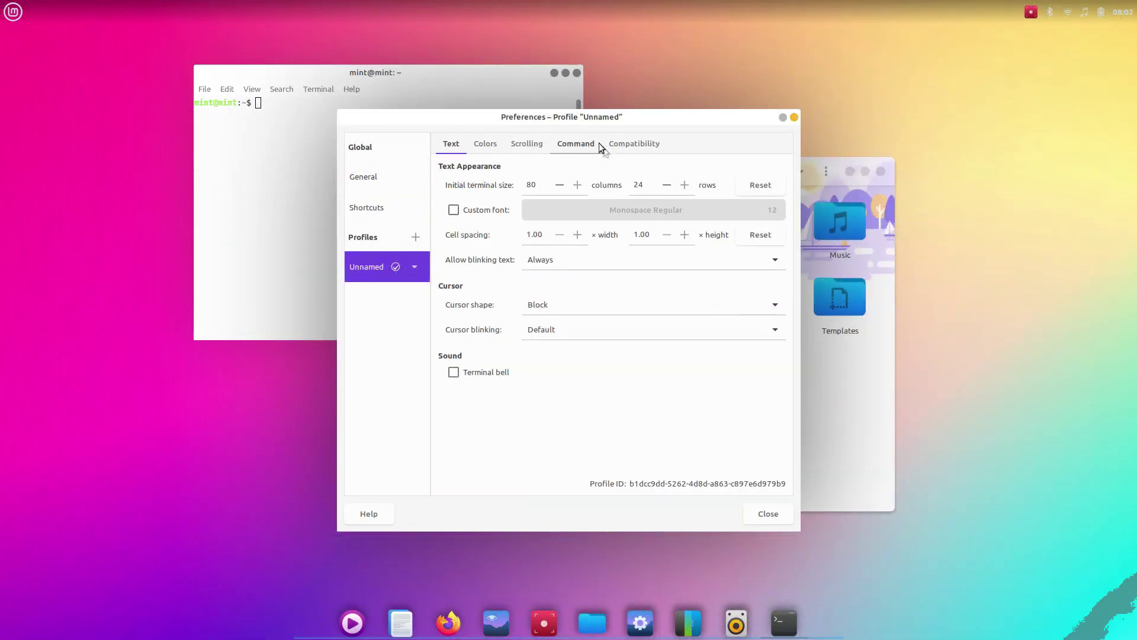
- Turn on a transparent background in the Unnamed terminal profile's colours, adjust its transparency level and close the preferences
left_click(485, 144)
left_click(453, 343)
left_click(625, 342)
left_click(769, 513)
- Move the terminal, file manager and system settings windows around the desktop to look at the theme's appearance
left_click_drag(365, 78, 327, 52)
left_click_drag(662, 177, 499, 140)
left_click_drag(467, 100, 446, 131)
left_click_drag(948, 186, 885, 186)
left_click_drag(520, 157, 542, 138)
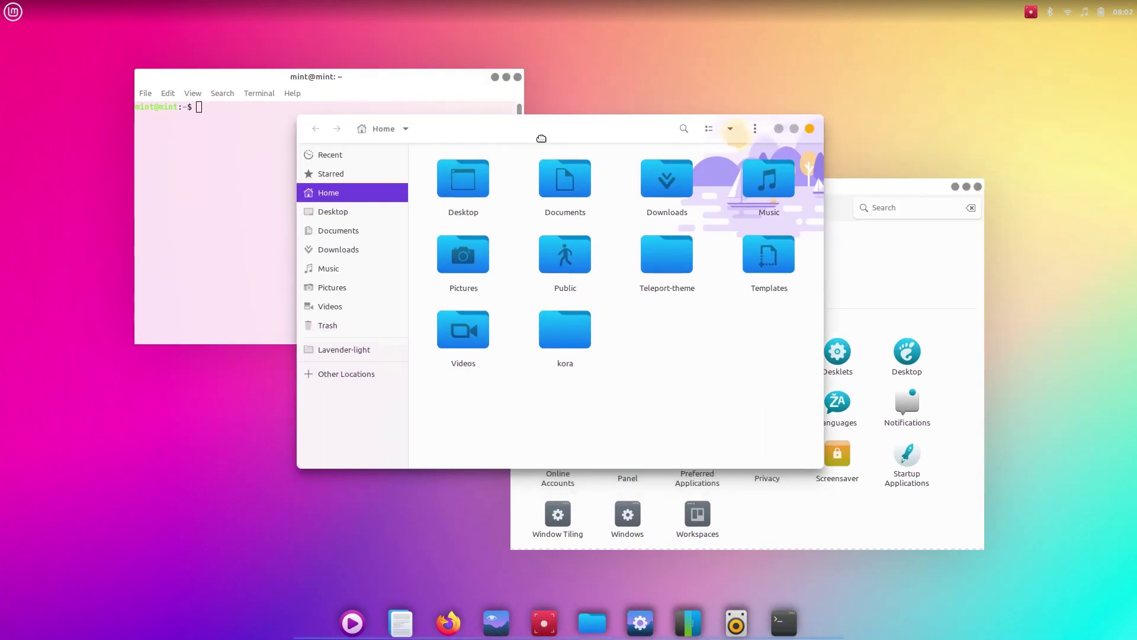
left_click_drag(802, 244, 782, 243)
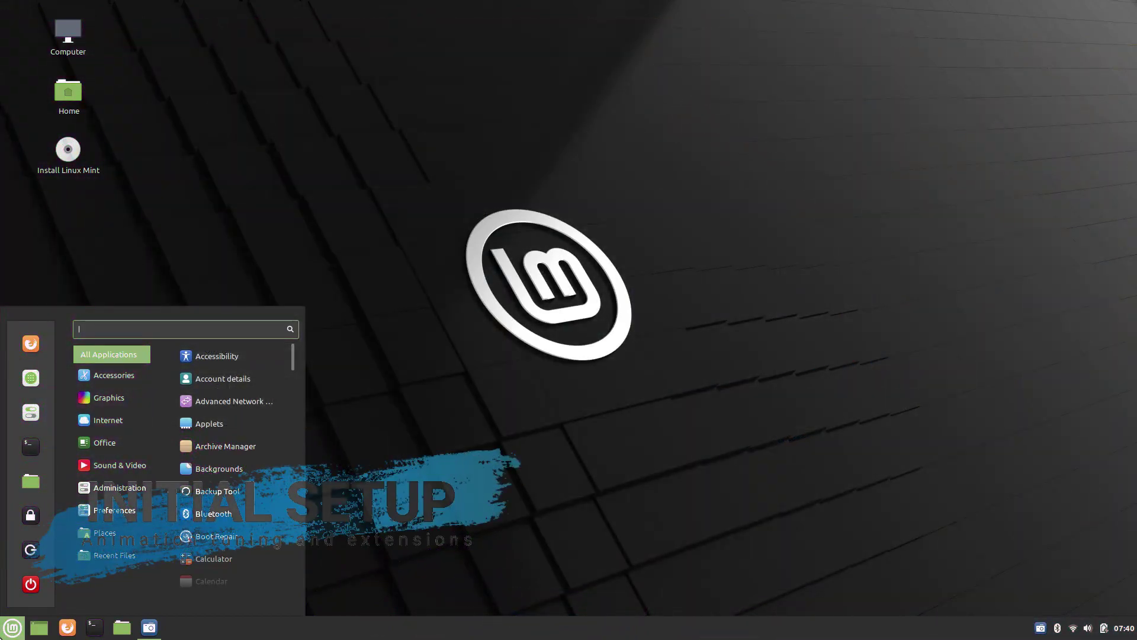
- Find System Settings in the application search and open its Effects page
mouse_move(110, 532)
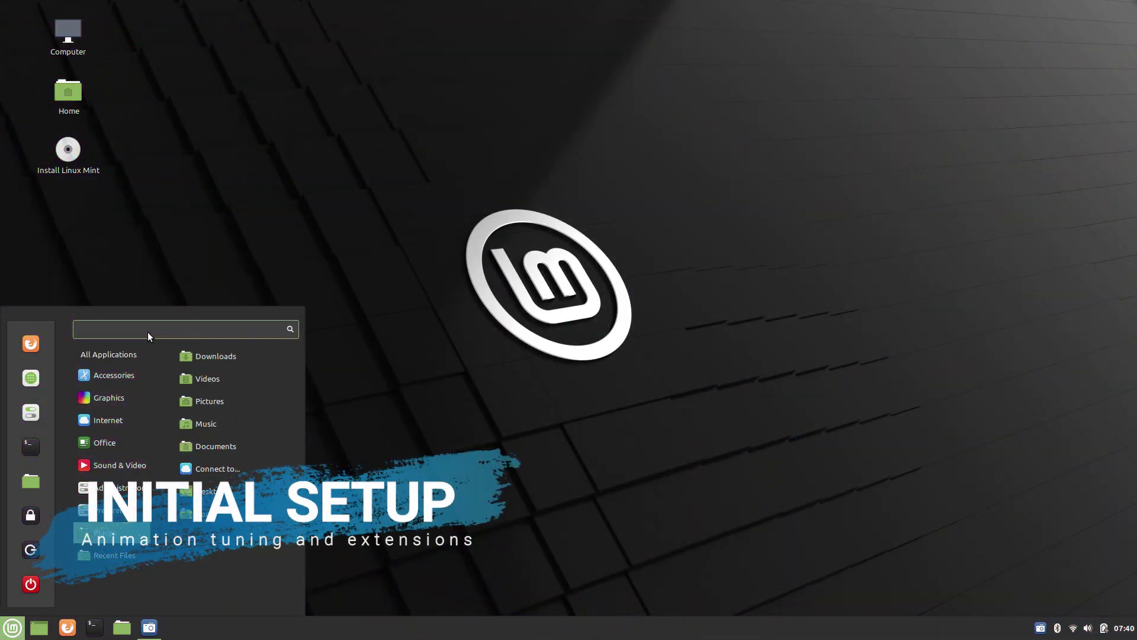
type("settl")
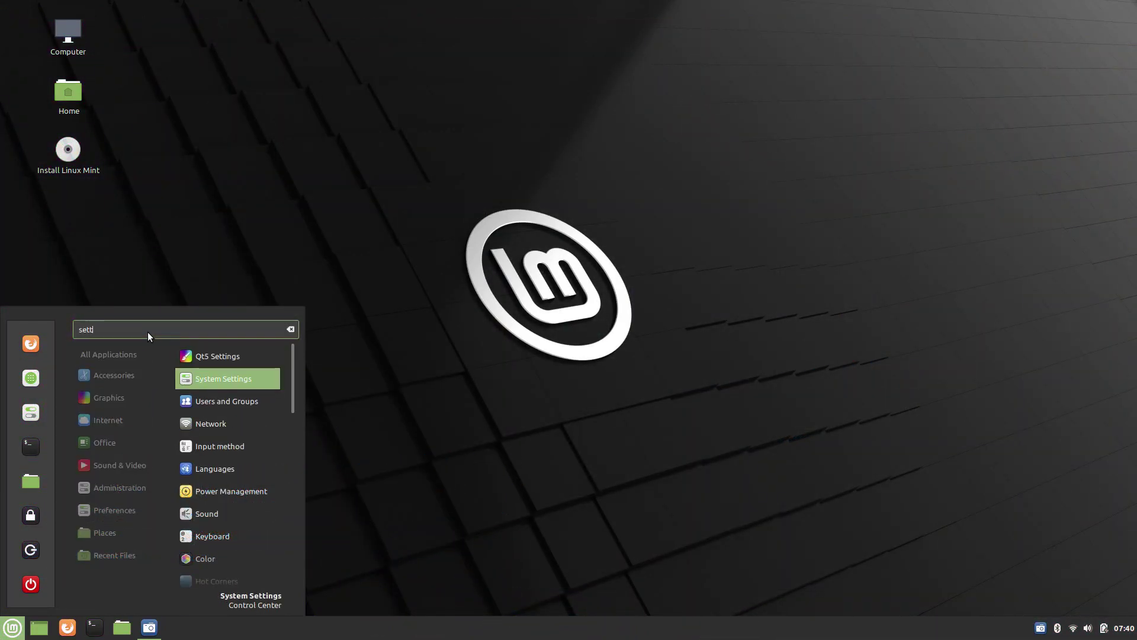
key("Return")
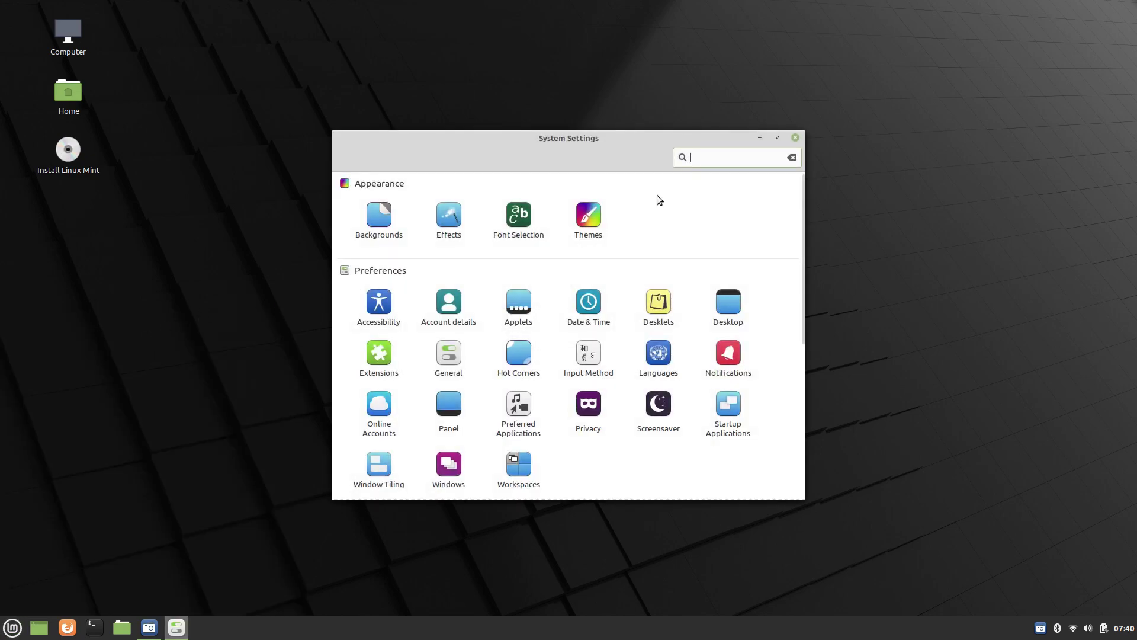
left_click(442, 229)
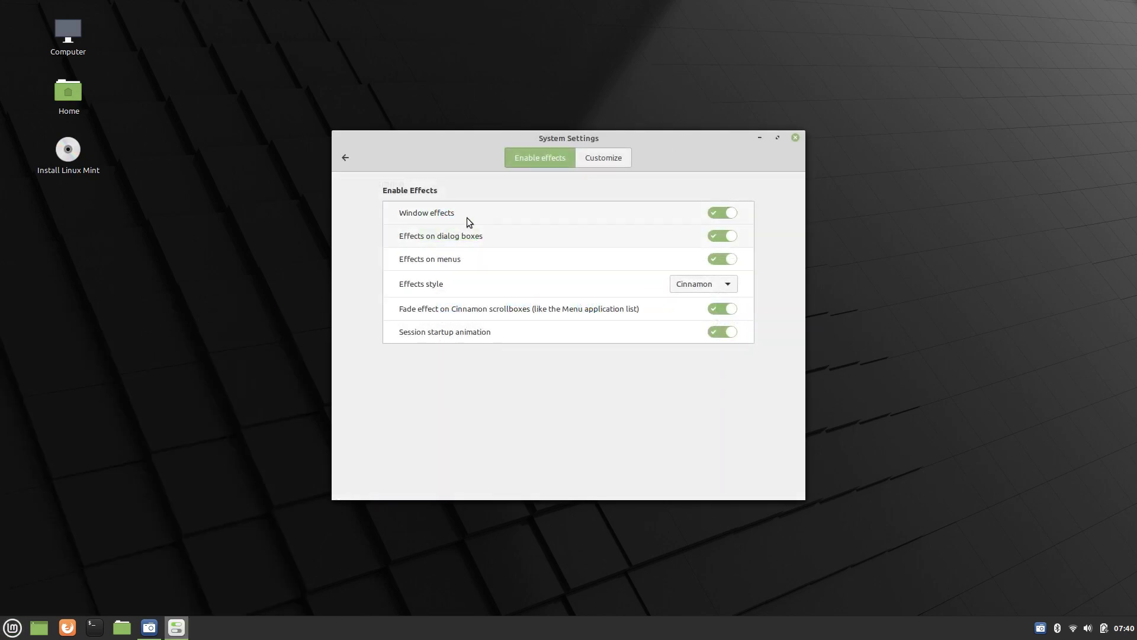
- Look through the custom effects page, the effects style choices and the window's title bar menu
left_click(595, 158)
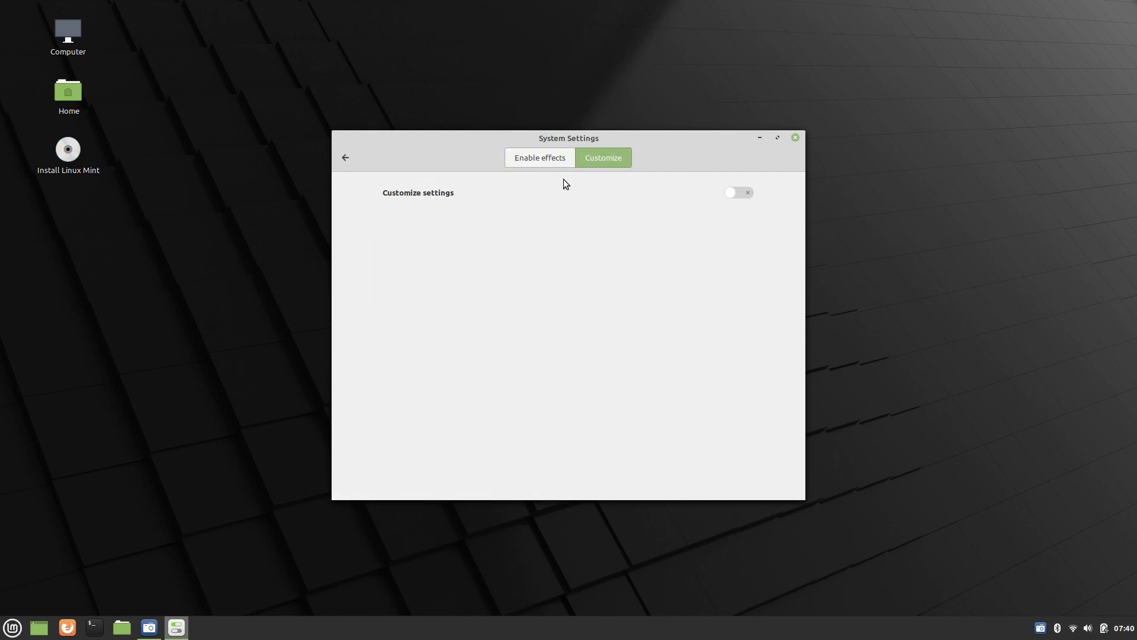
left_click(535, 160)
left_click(712, 287)
left_click(711, 281)
right_click(637, 137)
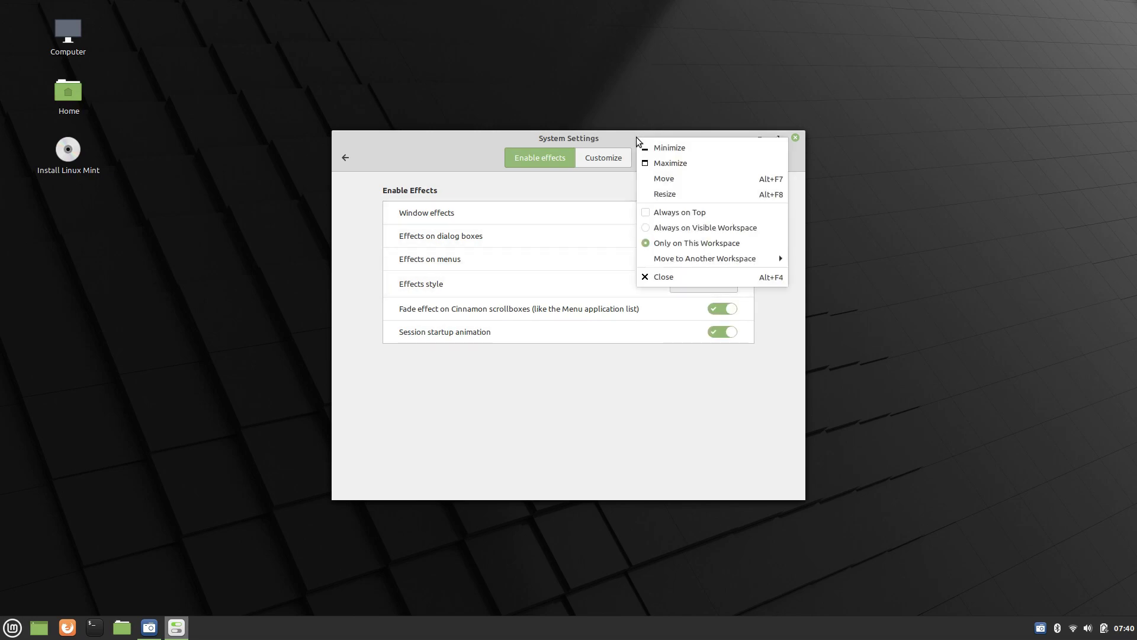
key("Escape")
- Turn on customized effect settings and set the mapping and closing windows effects to Scale
left_click(607, 159)
left_click(738, 192)
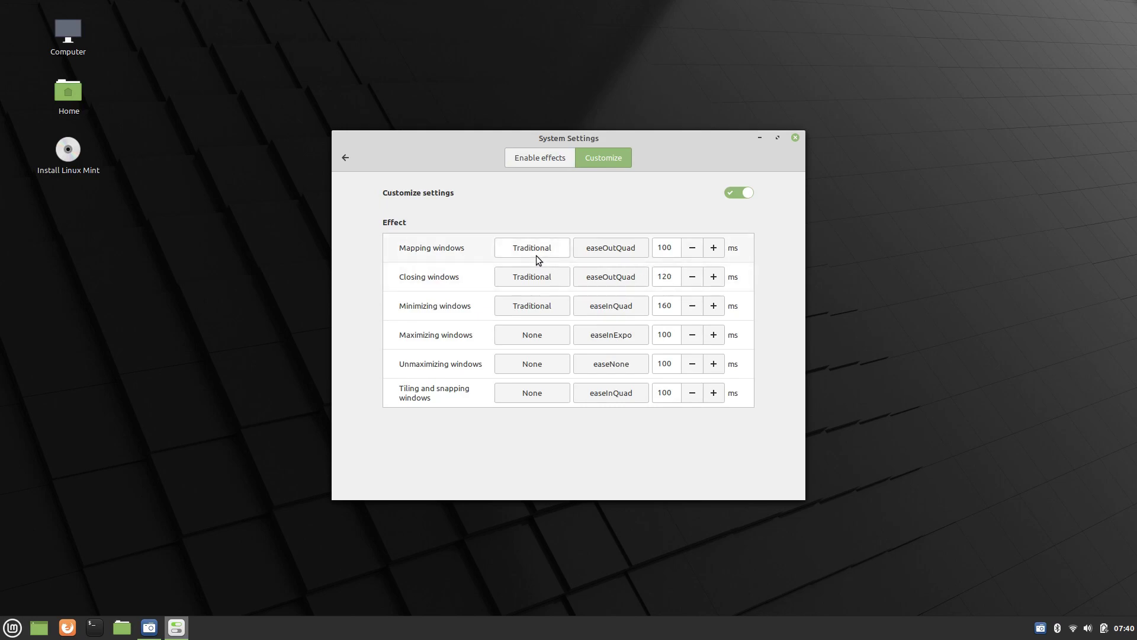
left_click(534, 251)
left_click(665, 262)
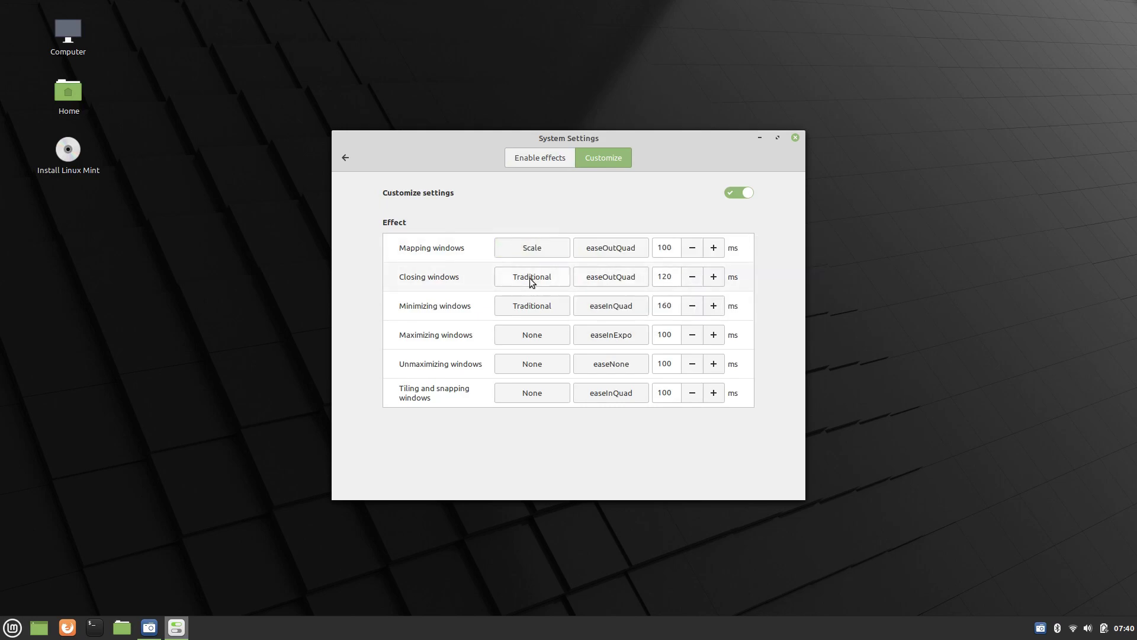
left_click(529, 279)
left_click(651, 278)
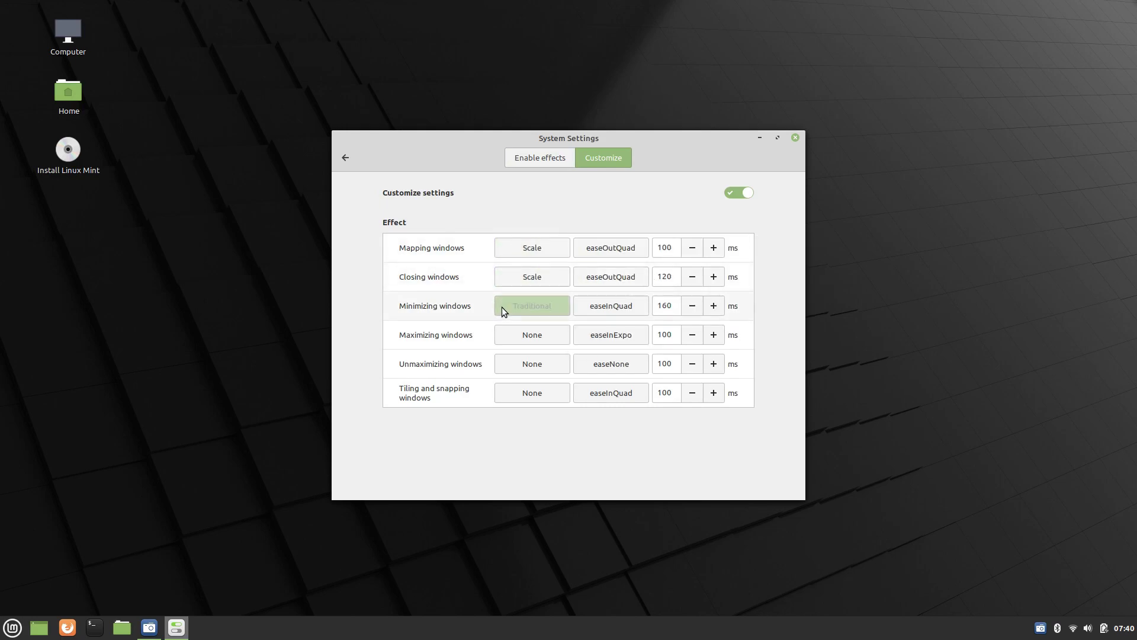
- Set the maximizing, unmaximizing, and tiling and snapping windows effects to Scale, keeping Traditional for minimizing
left_click(502, 308)
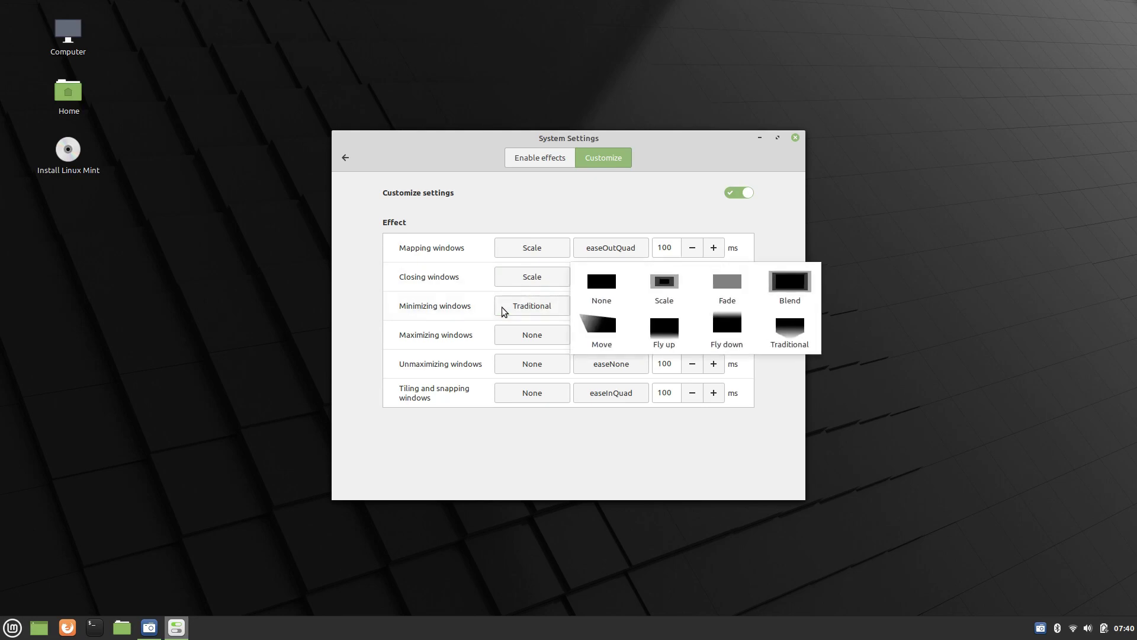
left_click(508, 335)
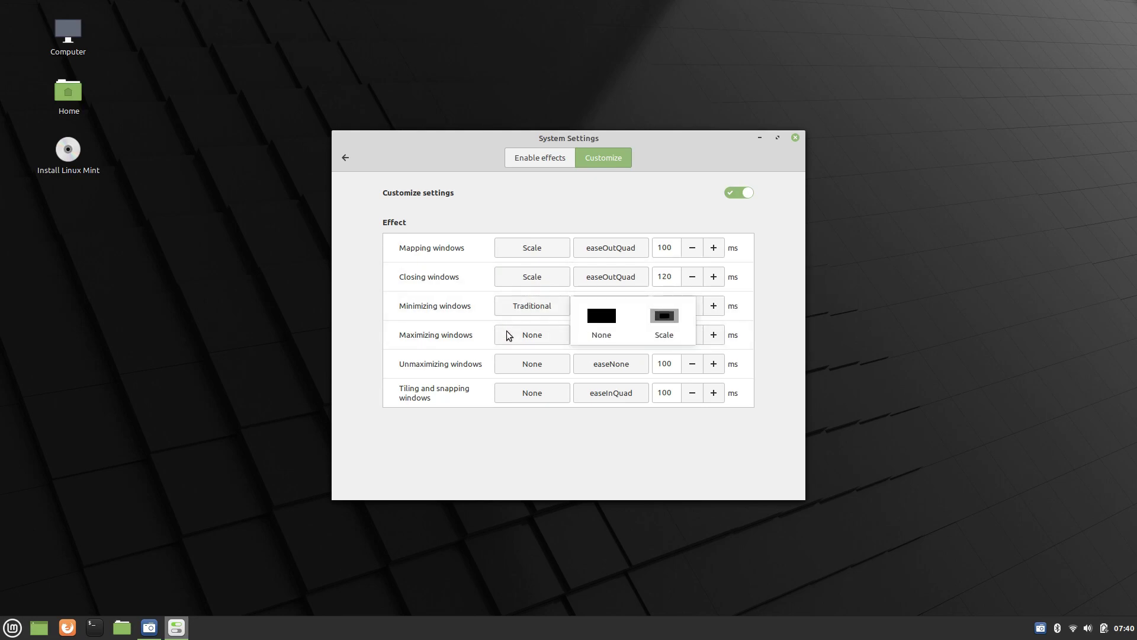
left_click(659, 325)
left_click(552, 362)
left_click(662, 350)
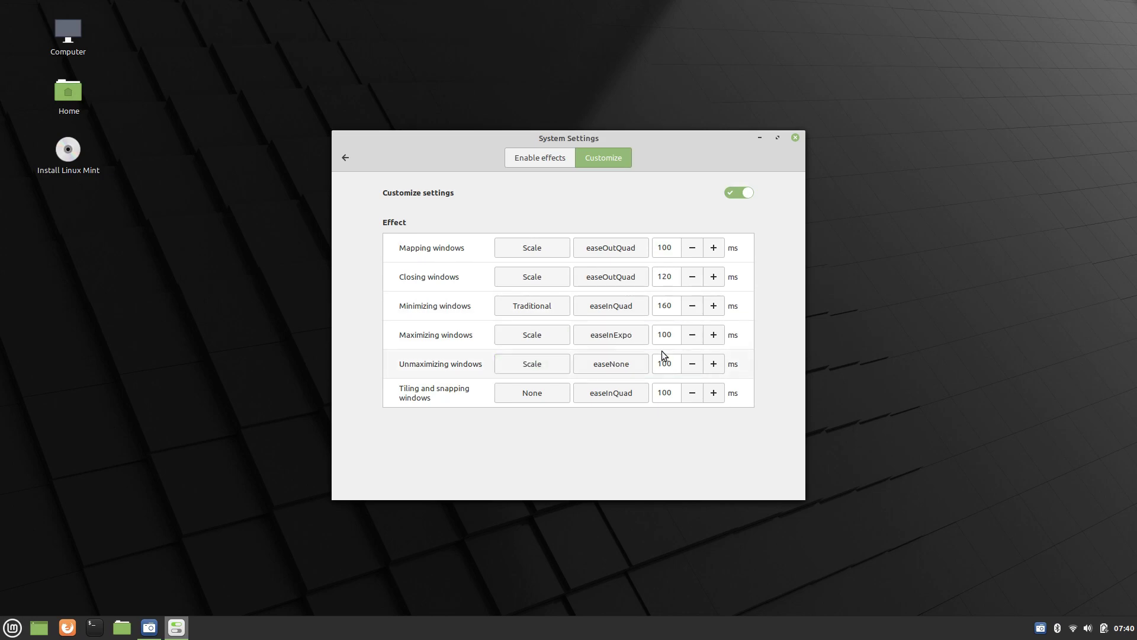
left_click(554, 393)
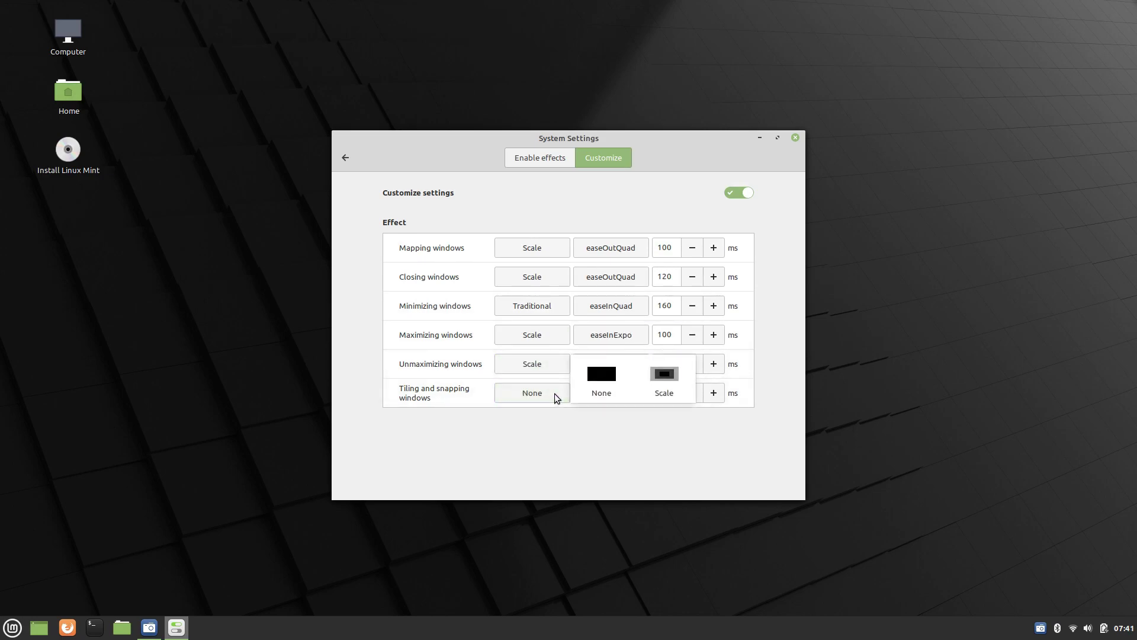
left_click(671, 383)
- Set the easing curve for mapping, closing and minimizing windows to easeInOutQuart
left_click(596, 248)
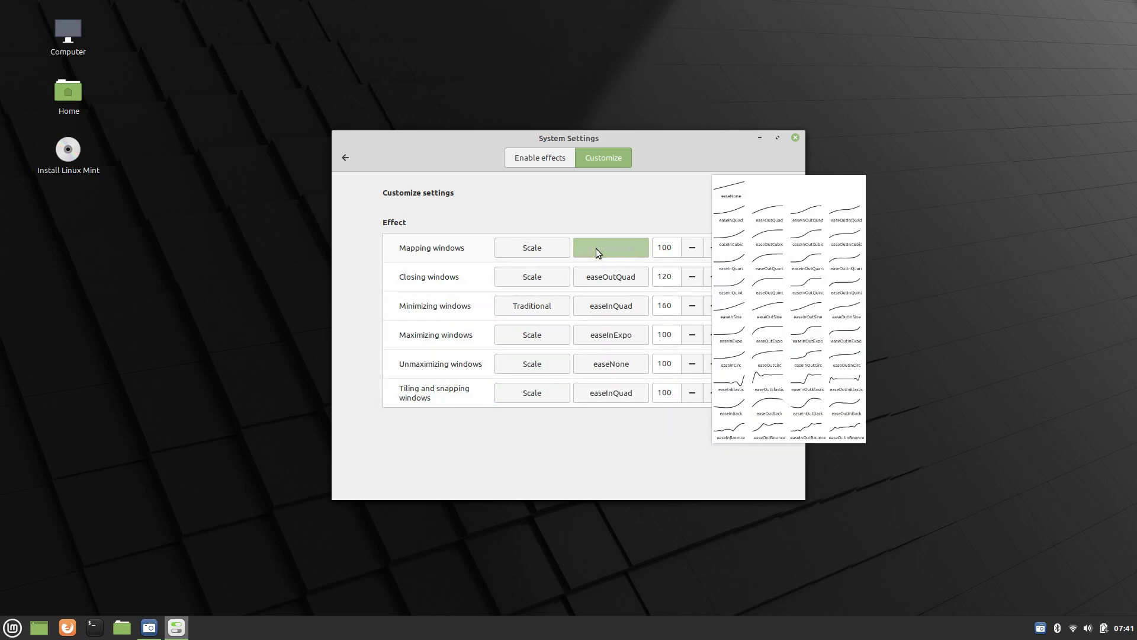
left_click(823, 229)
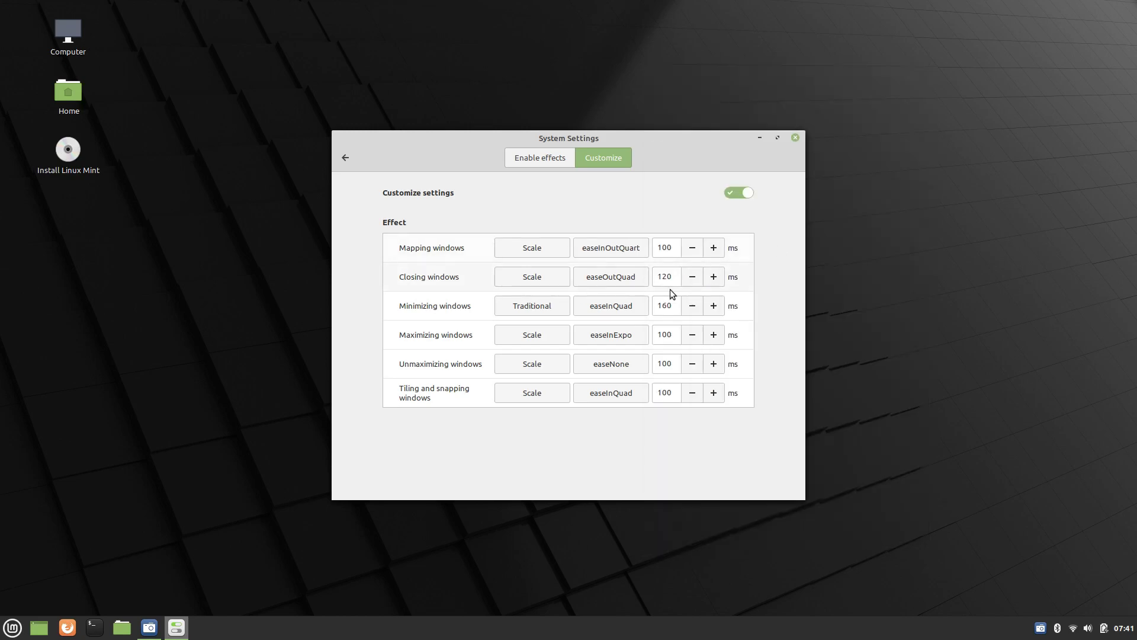
left_click(620, 279)
left_click(827, 224)
left_click(620, 305)
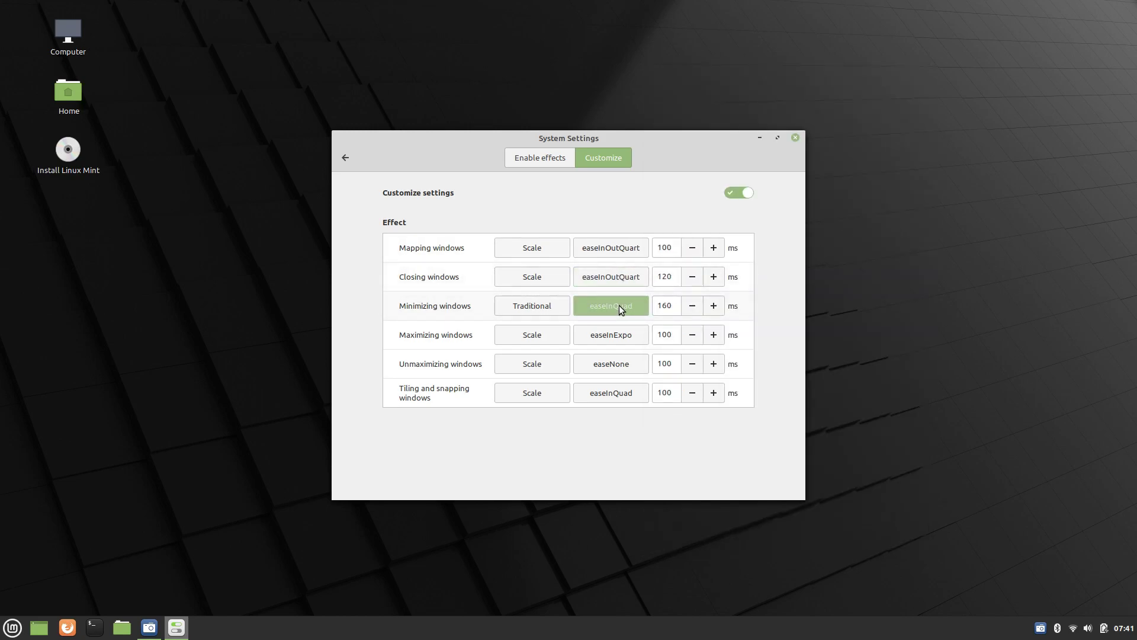
left_click(832, 230)
- Set the easing curve for maximizing, unmaximizing, and tiling and snapping windows to easeInOutQuart
left_click(589, 333)
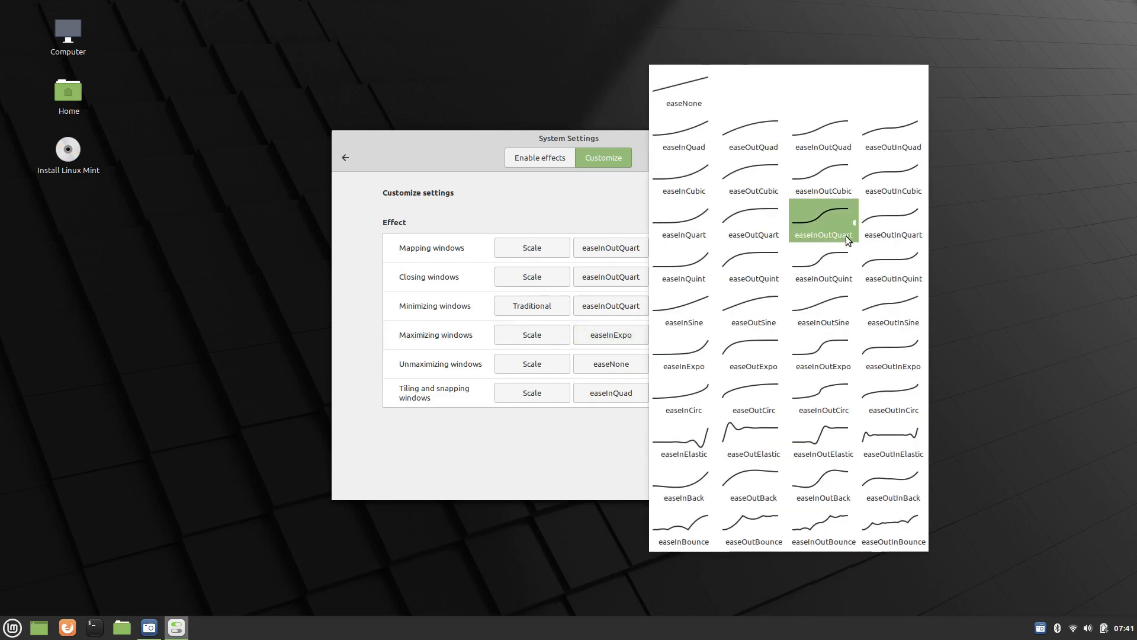
left_click(845, 229)
left_click(614, 366)
left_click(829, 228)
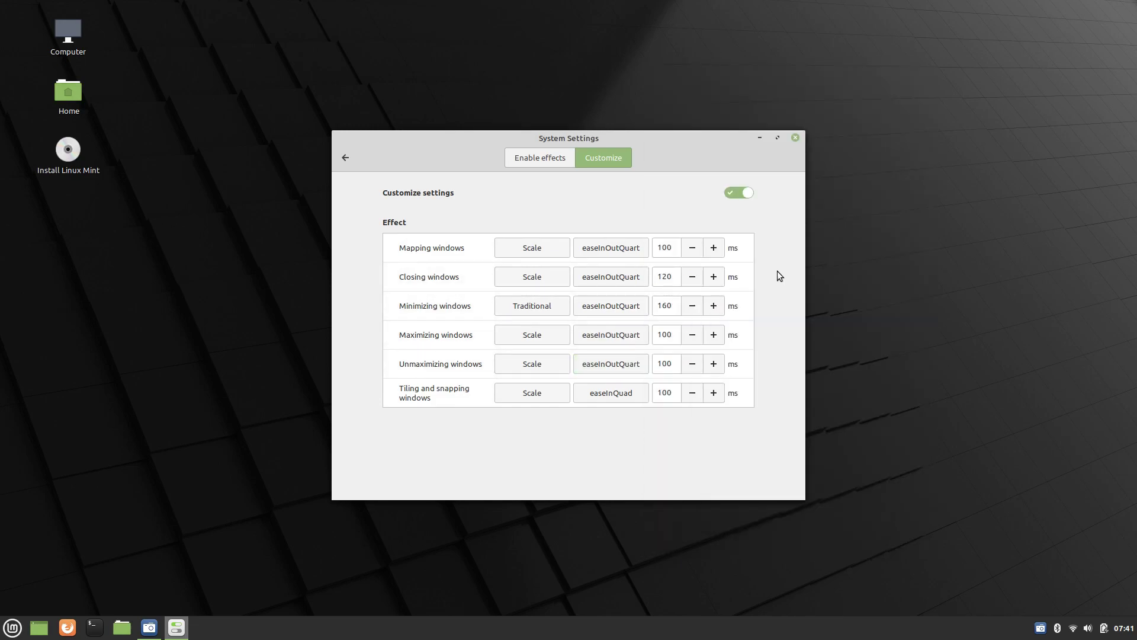
left_click(607, 396)
left_click(807, 264)
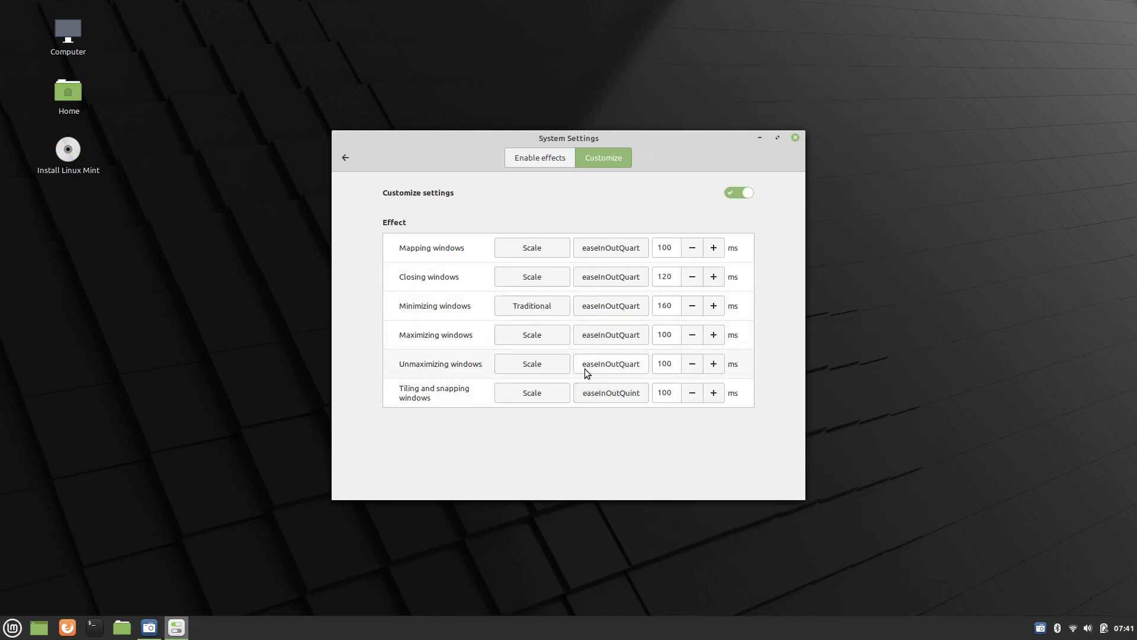
left_click(605, 394)
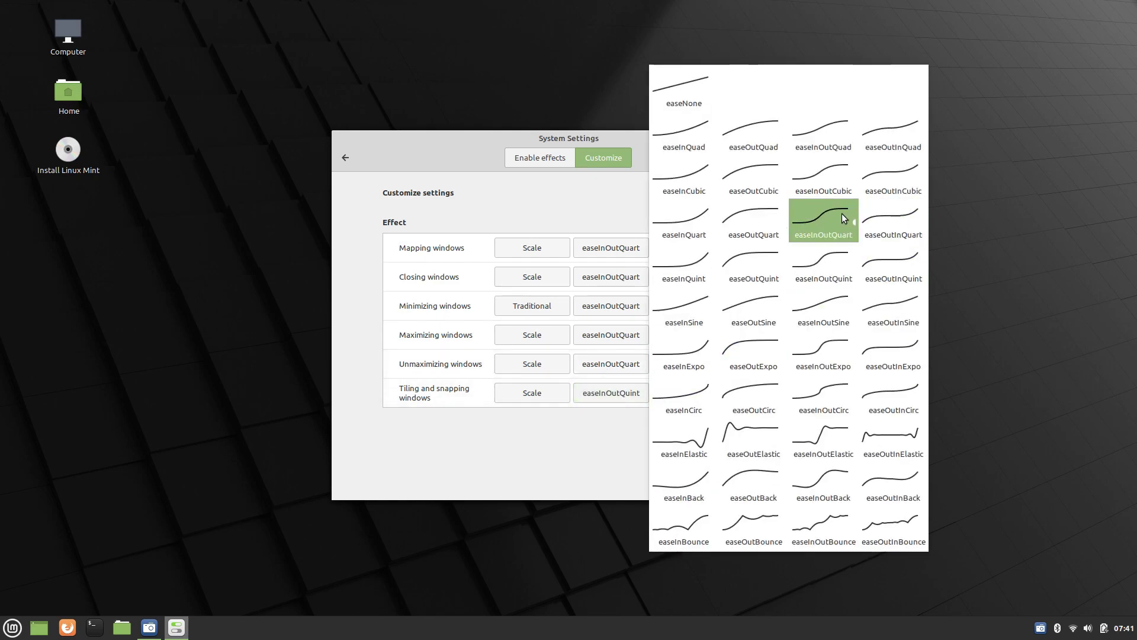
left_click(823, 229)
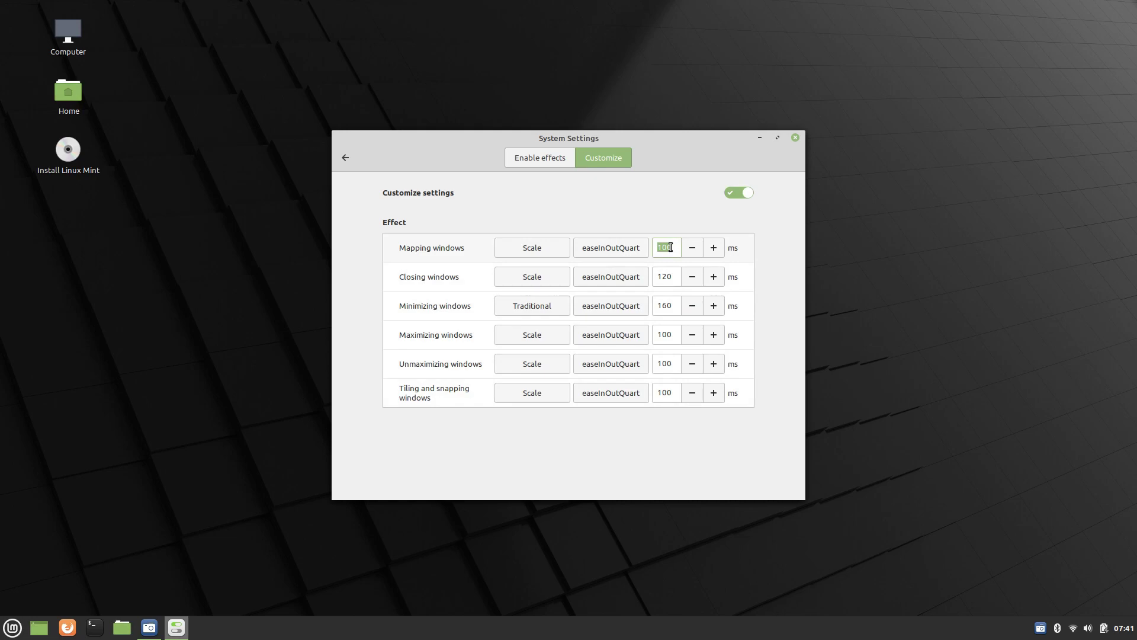
- Set the effect duration to 500 ms for mapping windows and 300 ms for closing and minimizing windows
type("500")
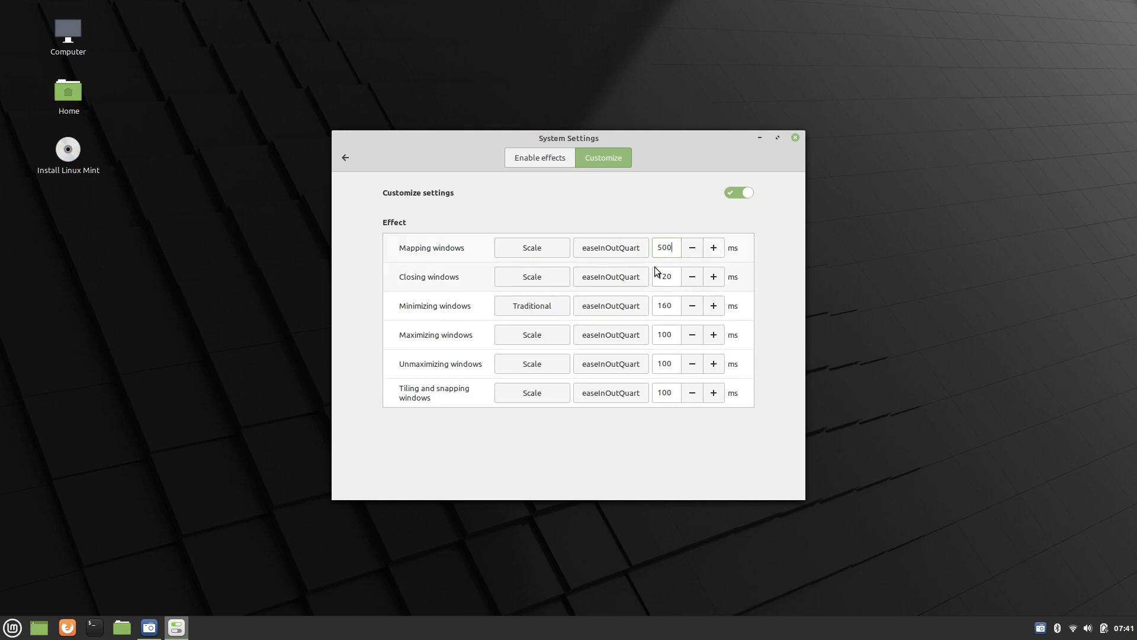
type("300")
key("ctrl+a")
key("ctrl+c")
double_click(670, 306)
key("ctrl+v")
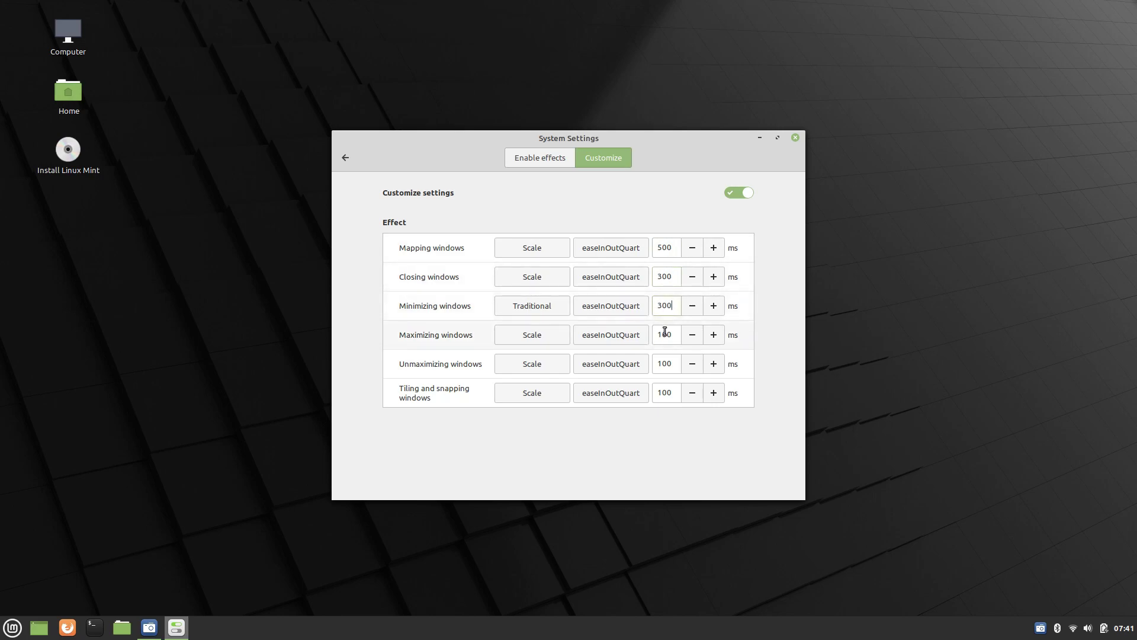
- Set the effect duration to 300 ms for maximizing, unmaximizing, and tiling and snapping windows
key("ctrl+v")
double_click(668, 362)
key("ctrl+v")
key("ctrl+v")
- Preview the title bar menu's animation, review the customized effects again and close System Settings
left_click(532, 163)
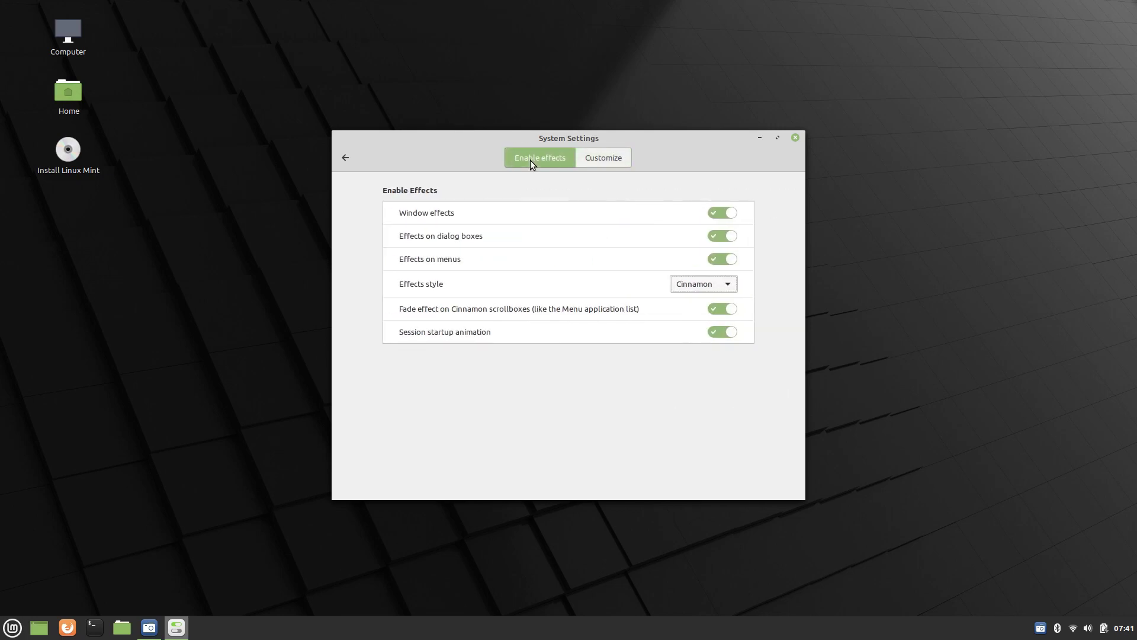
right_click(699, 138)
left_click(670, 138)
left_click(621, 158)
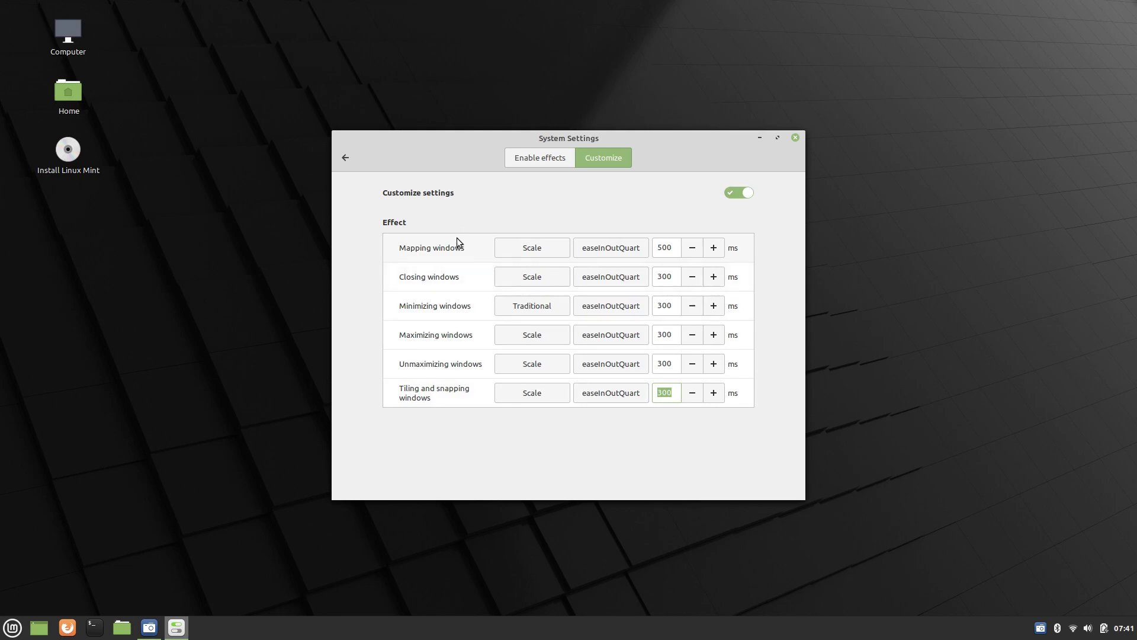
left_click(798, 141)
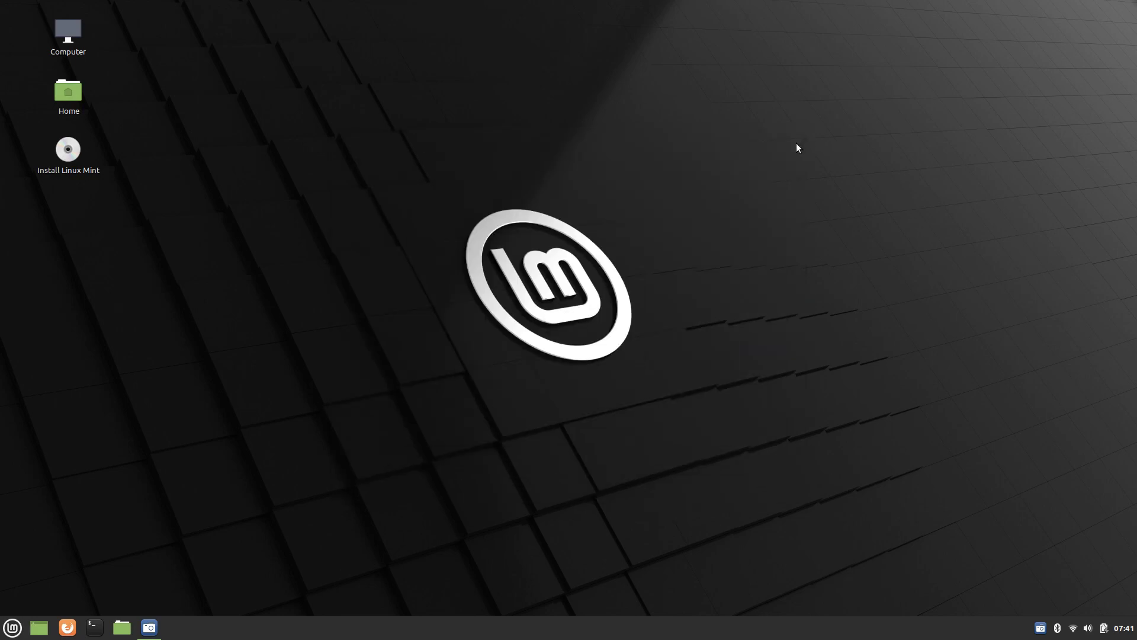
- Test the new animations on the main menu and on the Home folder window by snapping it to the top half and restoring it
key("super")
key("super")
left_click(122, 629)
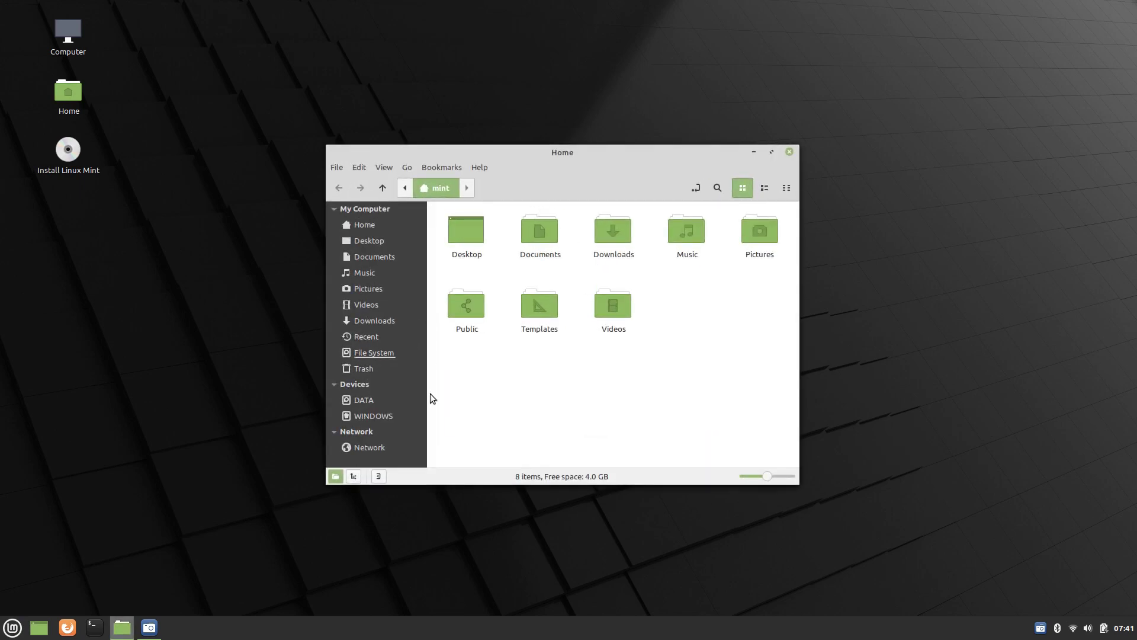
left_click_drag(587, 170, 584, 1)
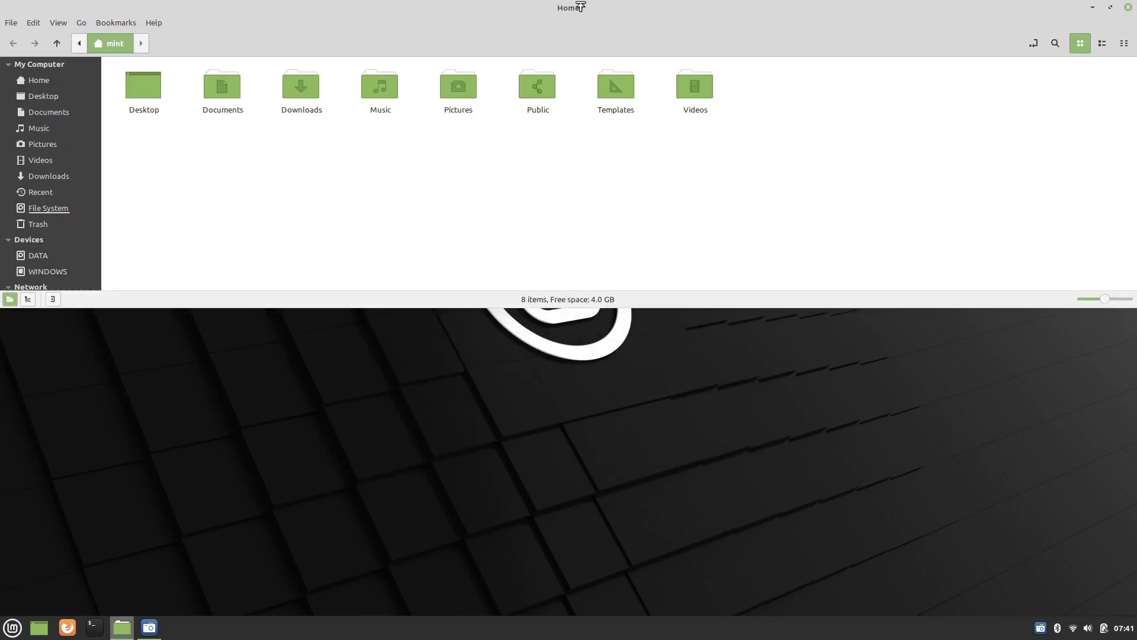
double_click(568, 11)
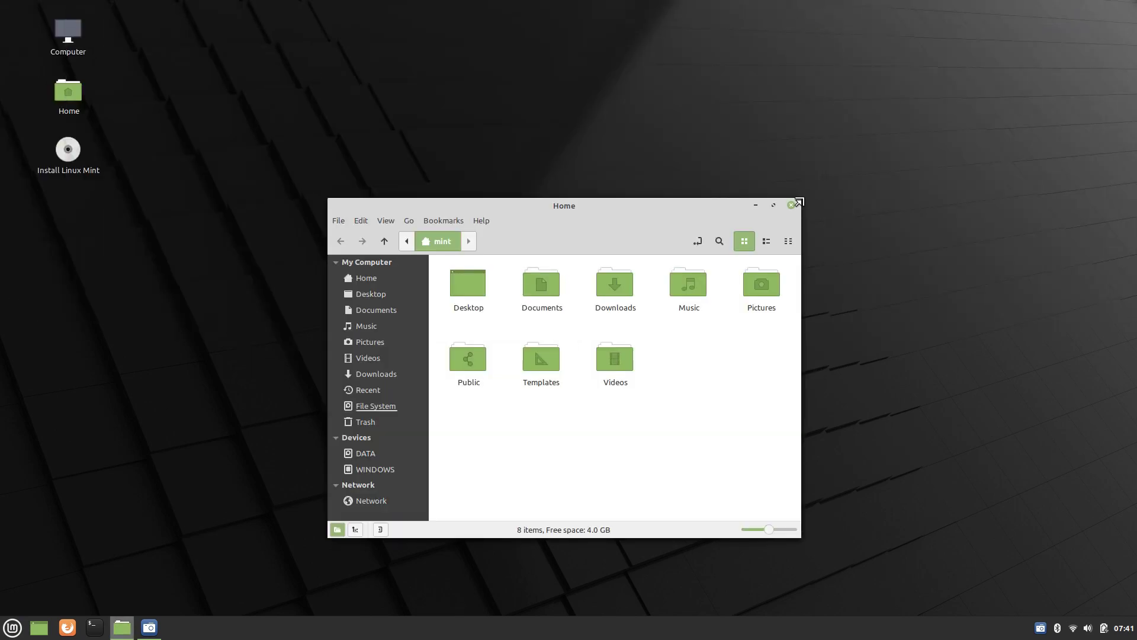
- Test maximizing the Home folder window and snapping it to the right half of the screen, and close it
double_click(774, 202)
left_click_drag(601, 6, 1126, 255)
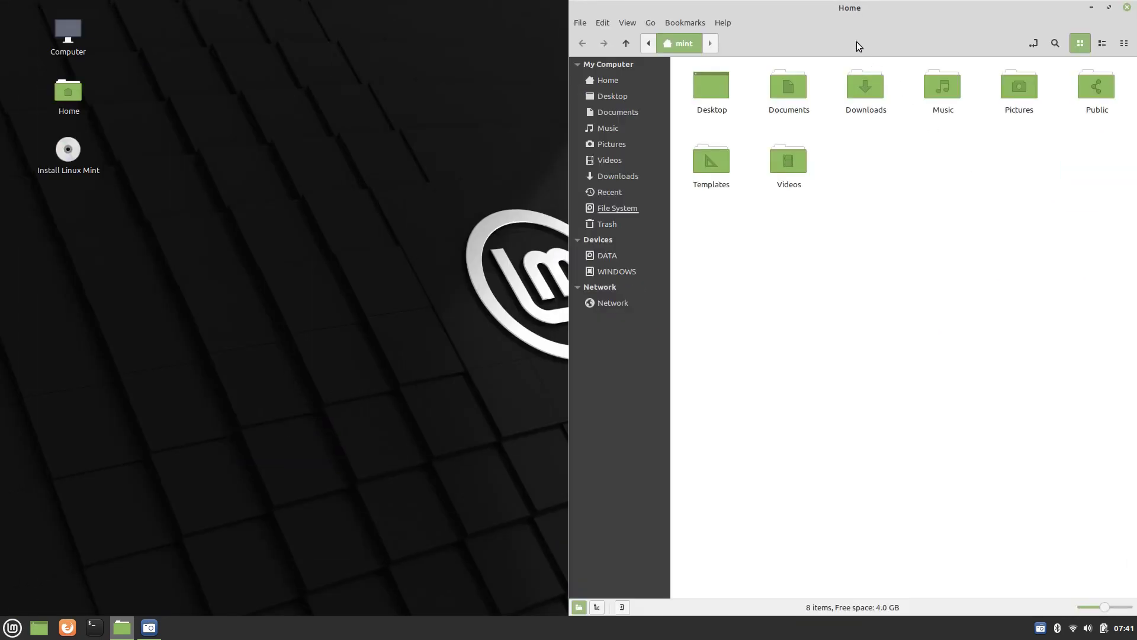
double_click(846, 8)
left_click(794, 179)
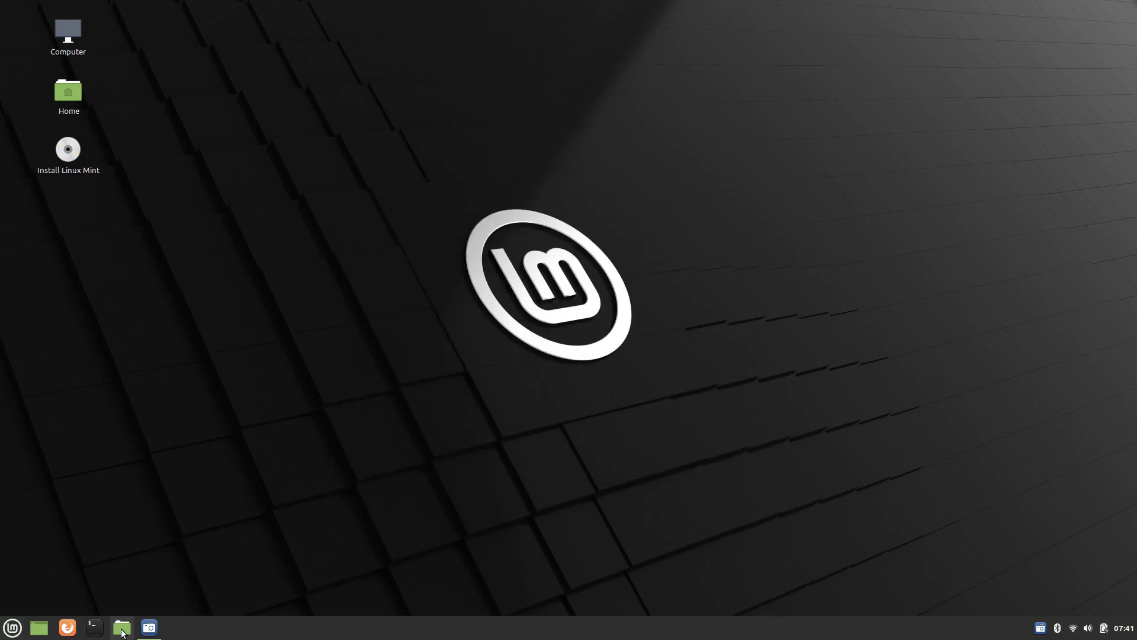
- Open a terminal and refresh the package lists with sudo apt update
left_click(94, 627)
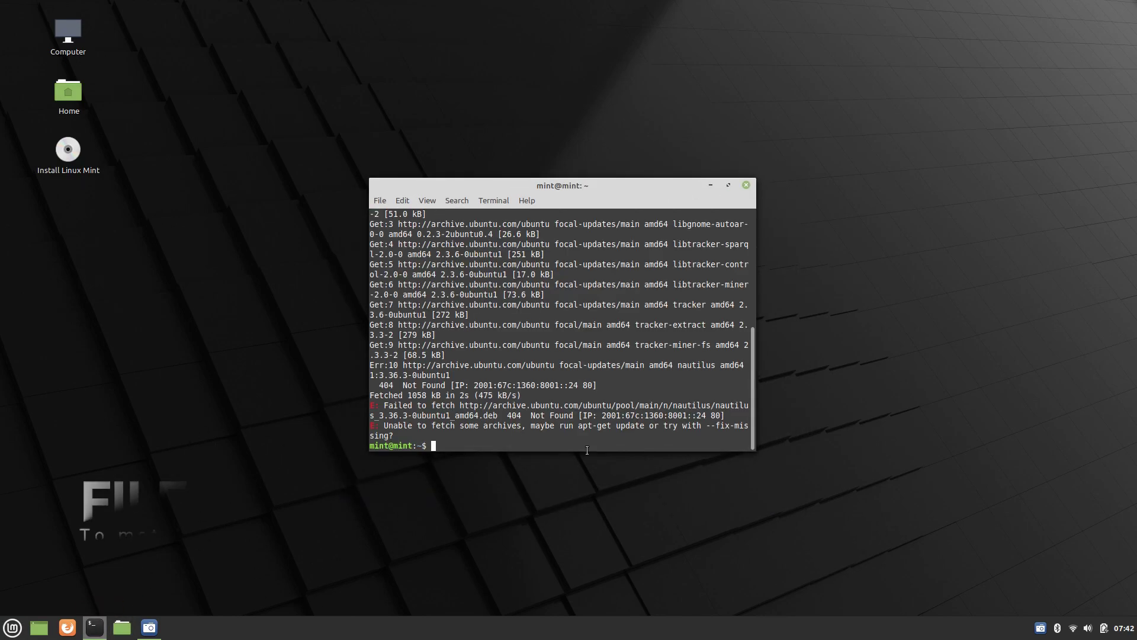
type("sudo apt update")
key("Return")
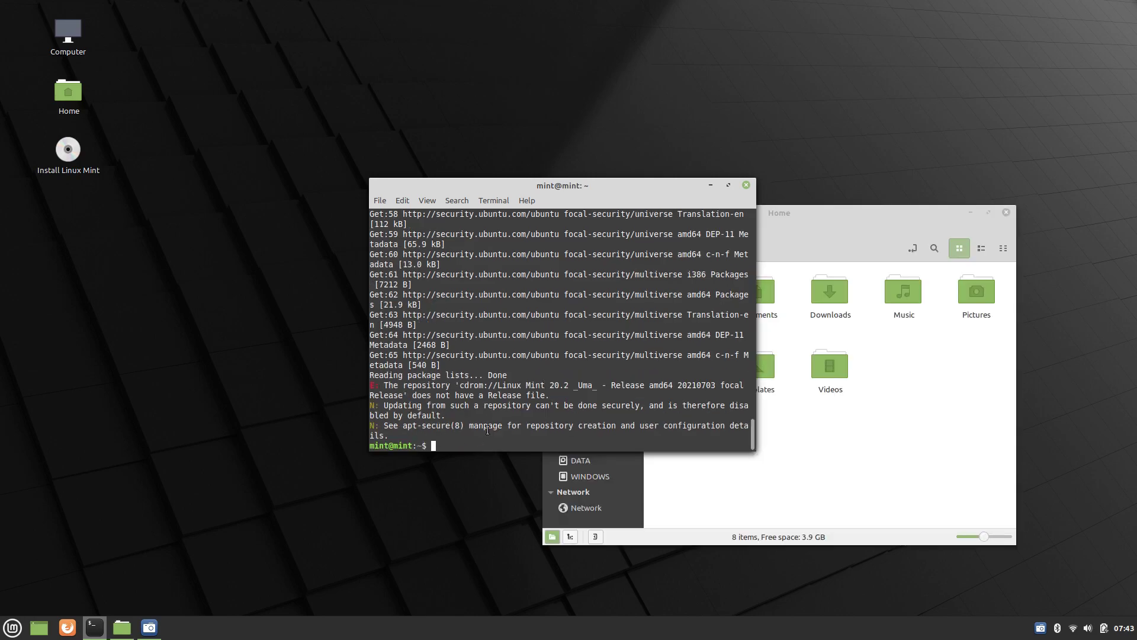
- Install Nautilus with sudo apt install nautilus, accept the installation, and close the Home folder window and the terminal
type("sudo apt install nautilus")
key("Return")
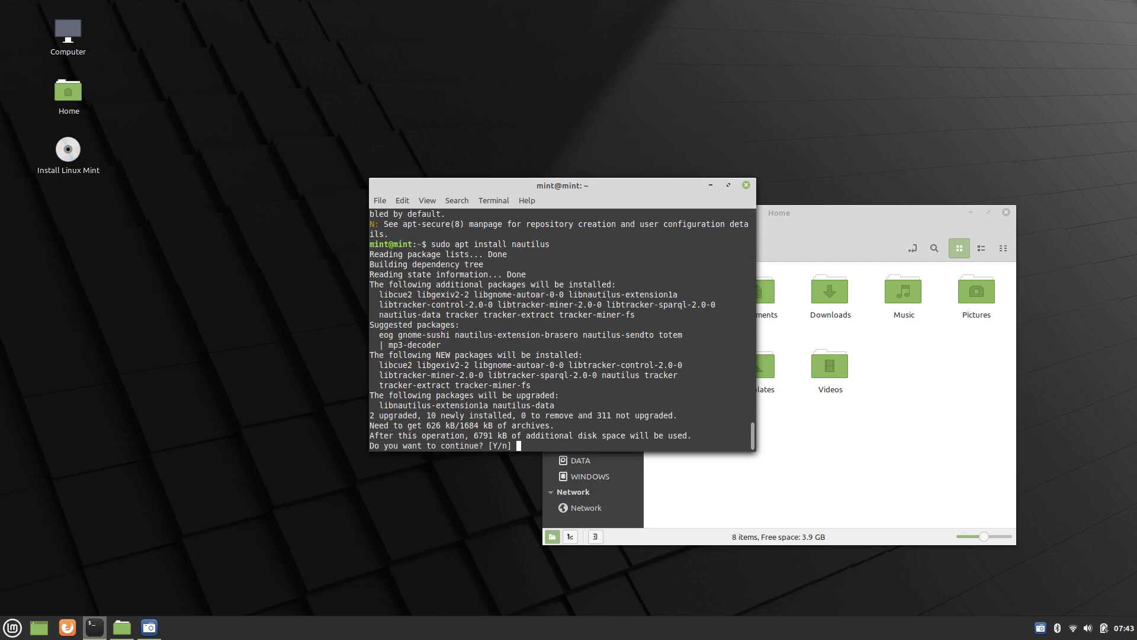
key("Return")
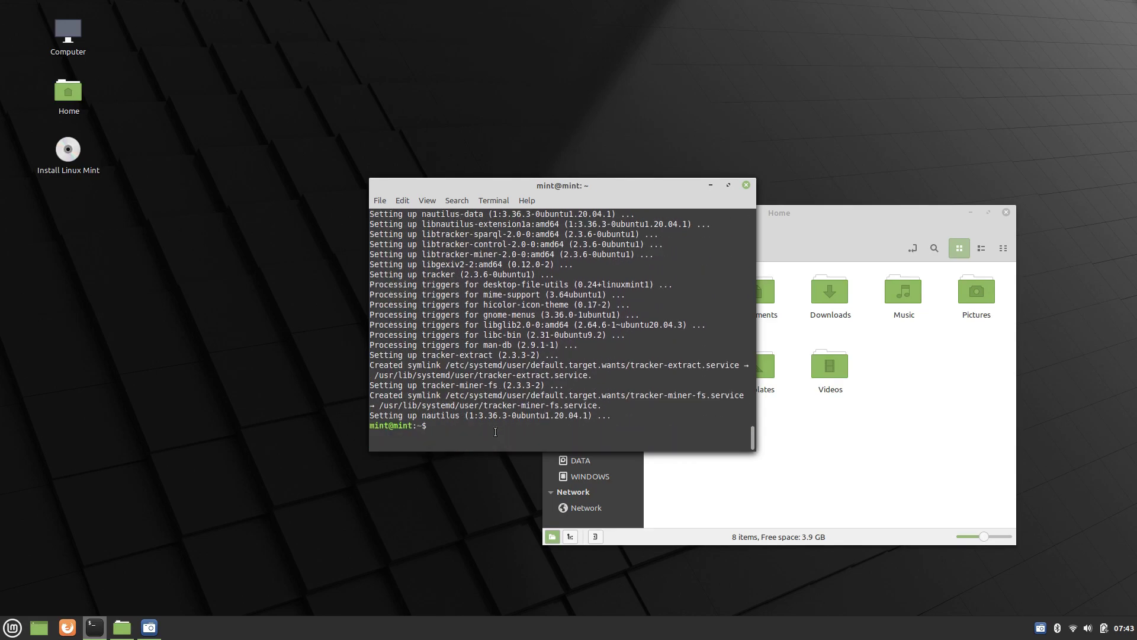
left_click(1005, 212)
key("ctrl+d")
- Find Files (Nautilus) by searching the applications for file, open it to check it, and close it
left_click(12, 627)
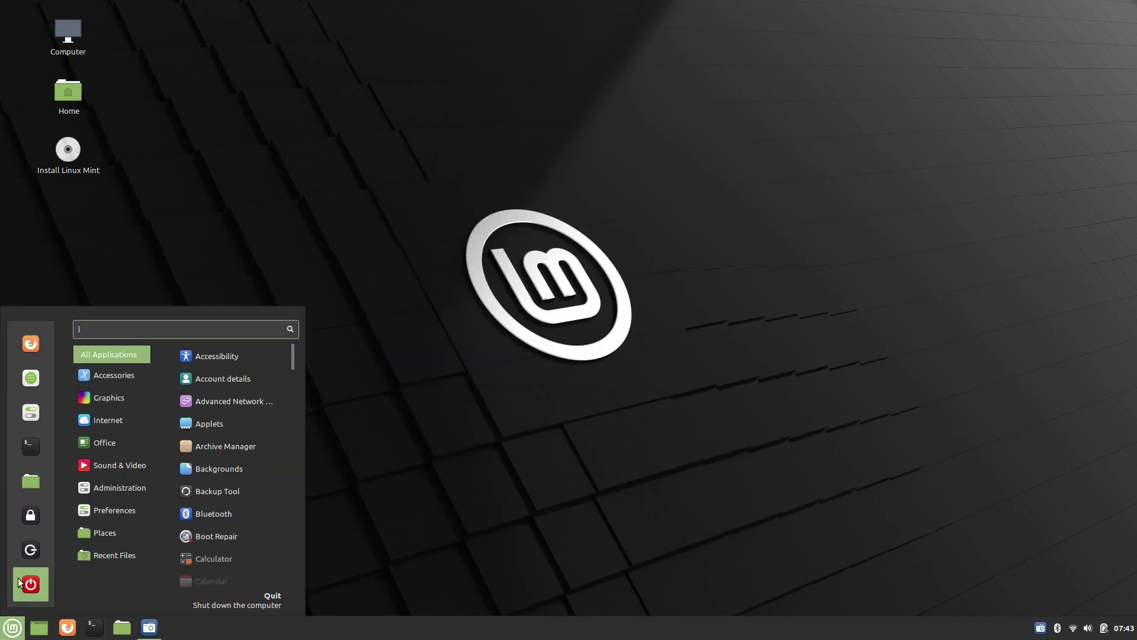
type("file")
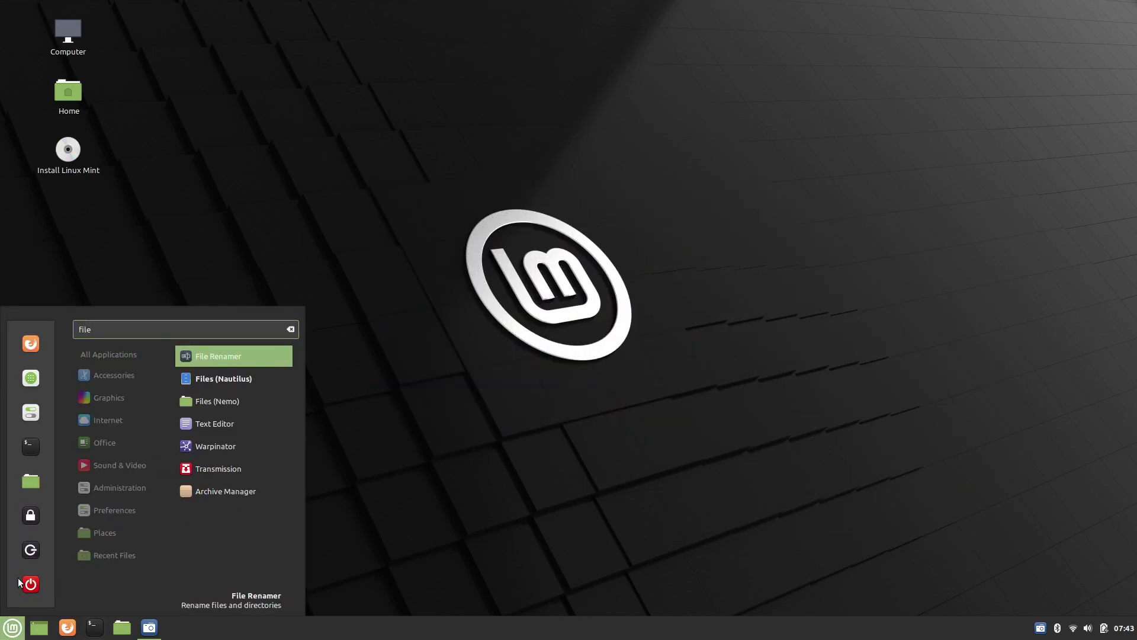
left_click(225, 380)
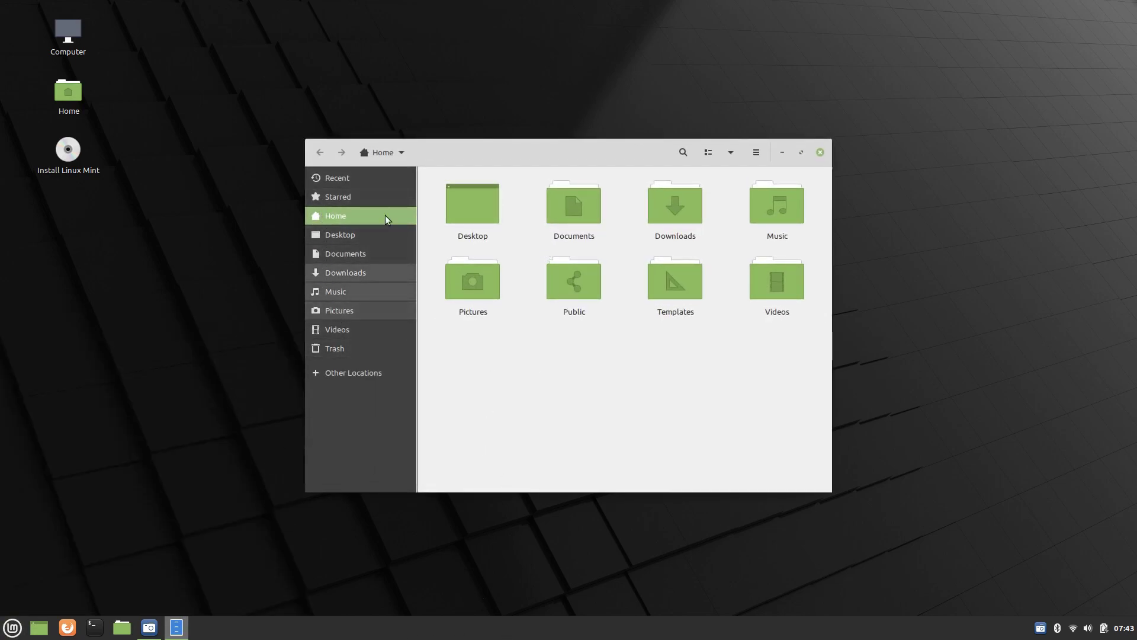
left_click(820, 154)
- Open the Extensions settings and download the Transparent panels extension
key("super")
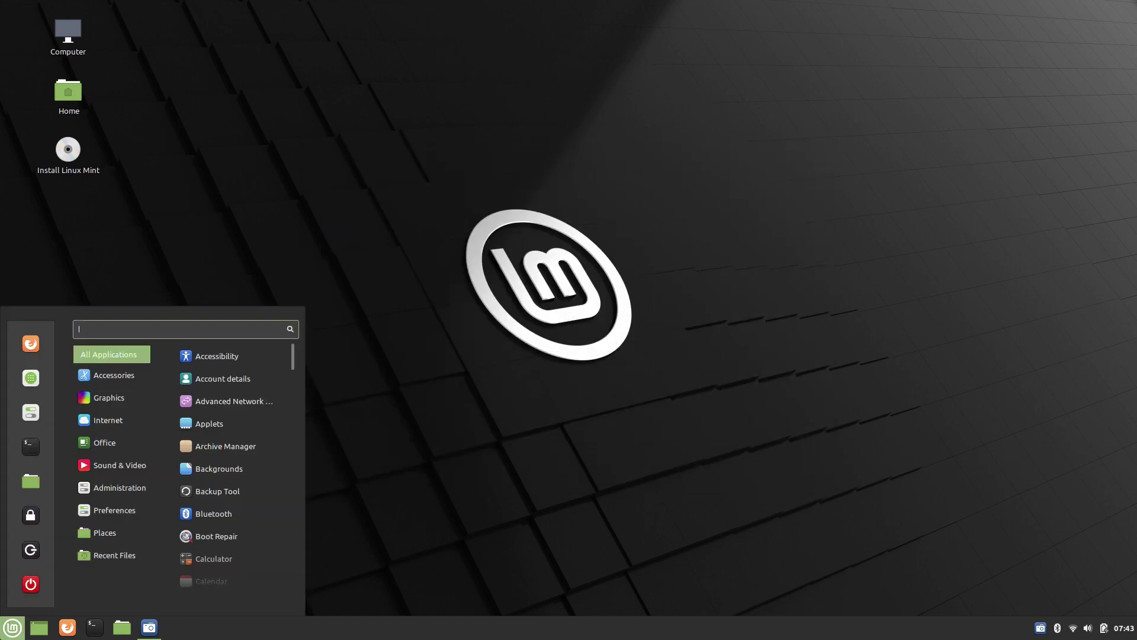
type("exte")
key("Return")
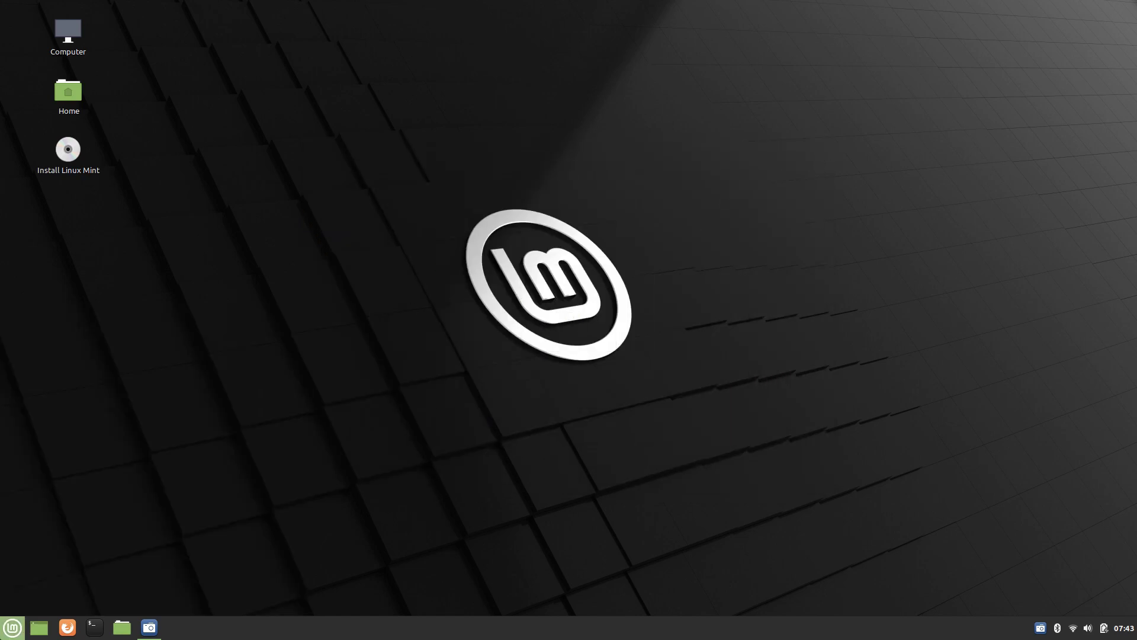
left_click(594, 157)
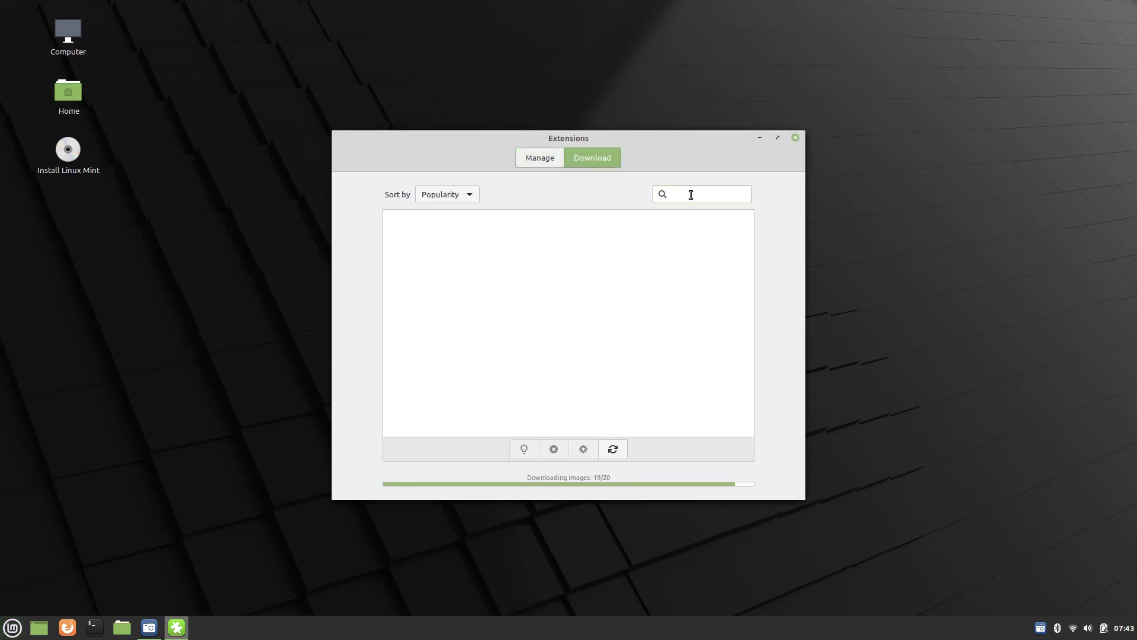
left_click(580, 226)
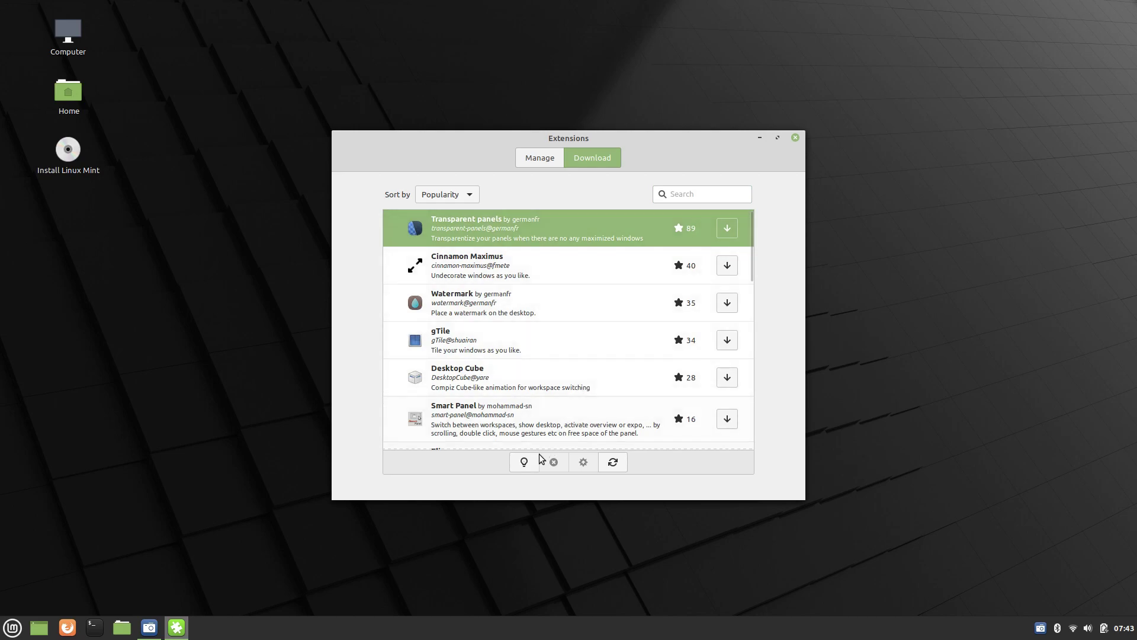
left_click(727, 228)
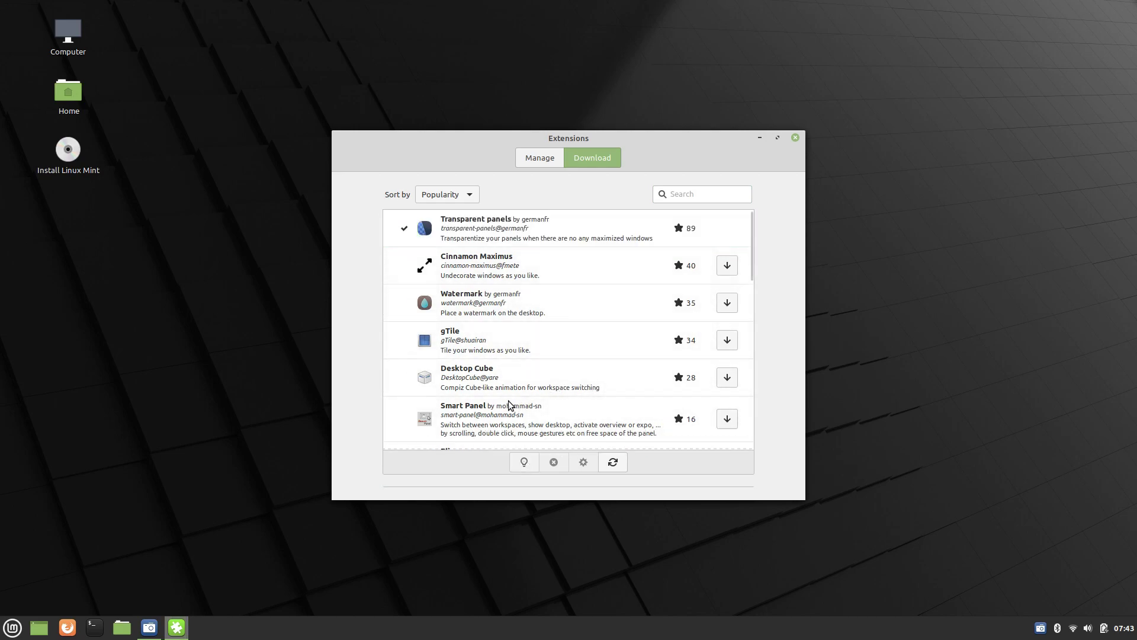
- Download the User Shadows extension from the available extensions
scroll(508, 400, "down", 4)
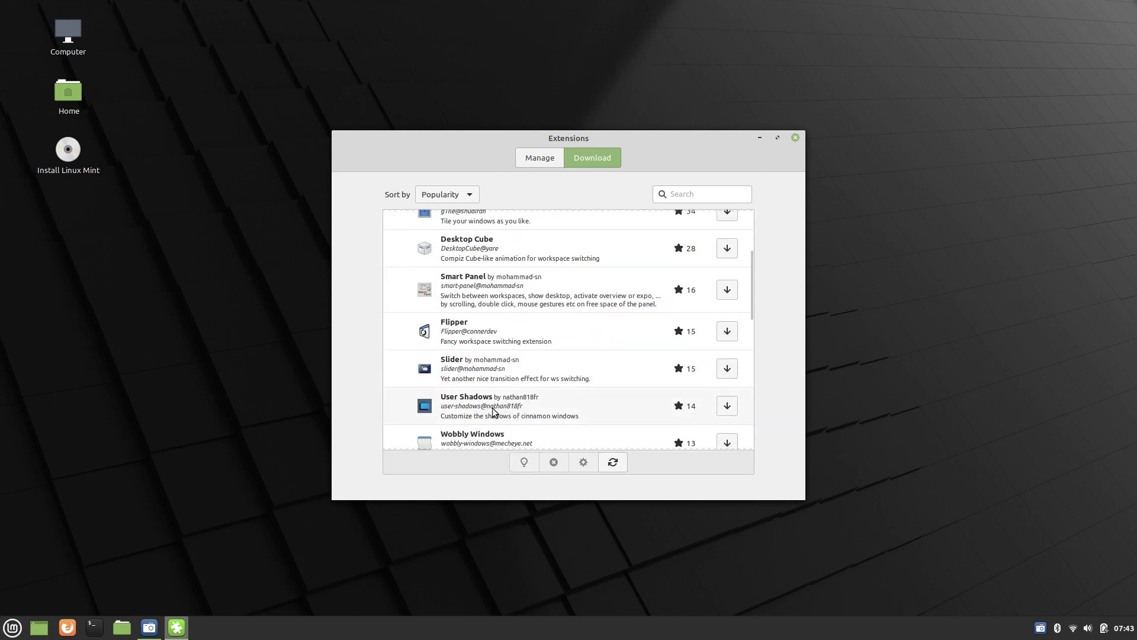
left_click(493, 410)
left_click(727, 405)
scroll(472, 397, "down", 5)
- Enable the Transparent panels extension among the installed extensions and select User Shadows
left_click(536, 157)
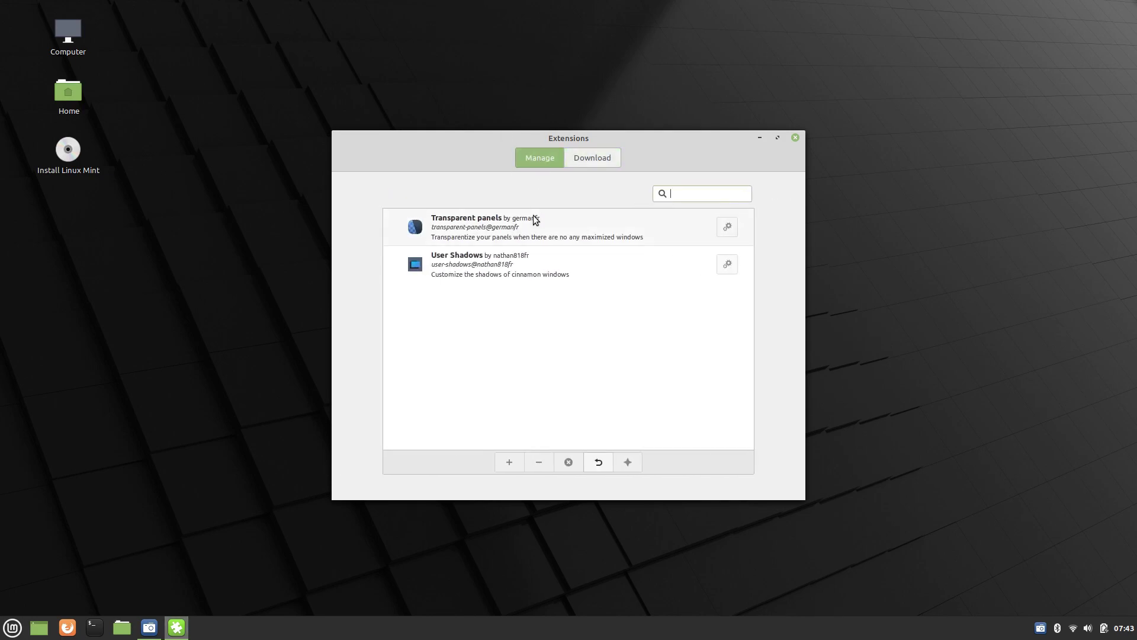
left_click(534, 215)
left_click(518, 465)
left_click(527, 265)
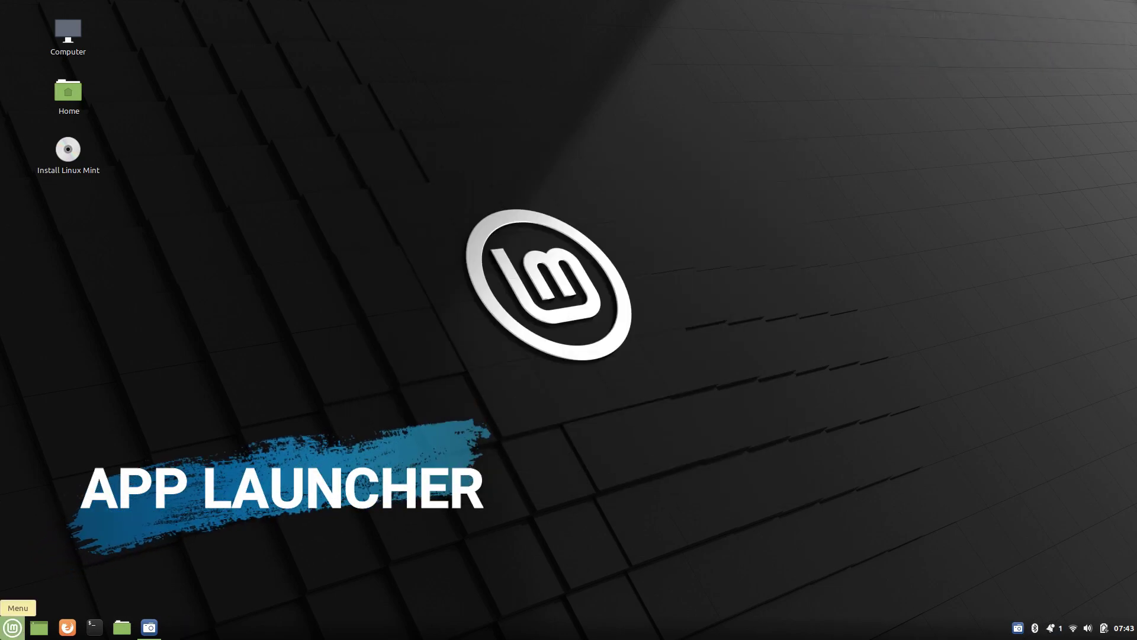
- Move the desktop panel from the lower edge to the upper edge of the screen
right_click(204, 629)
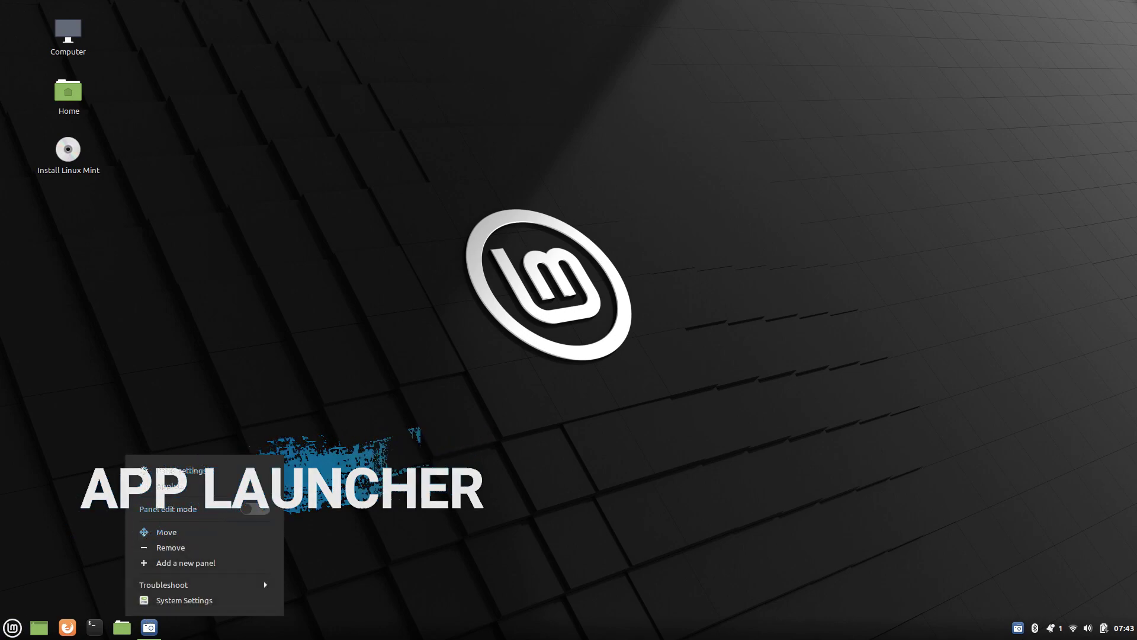
left_click(203, 533)
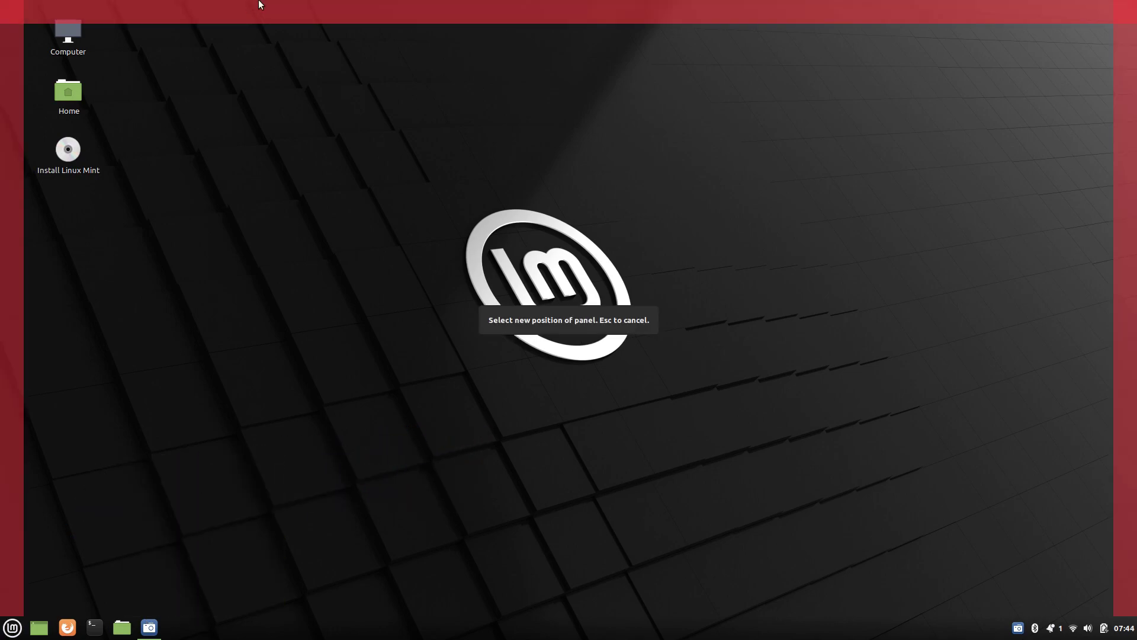
left_click(290, 6)
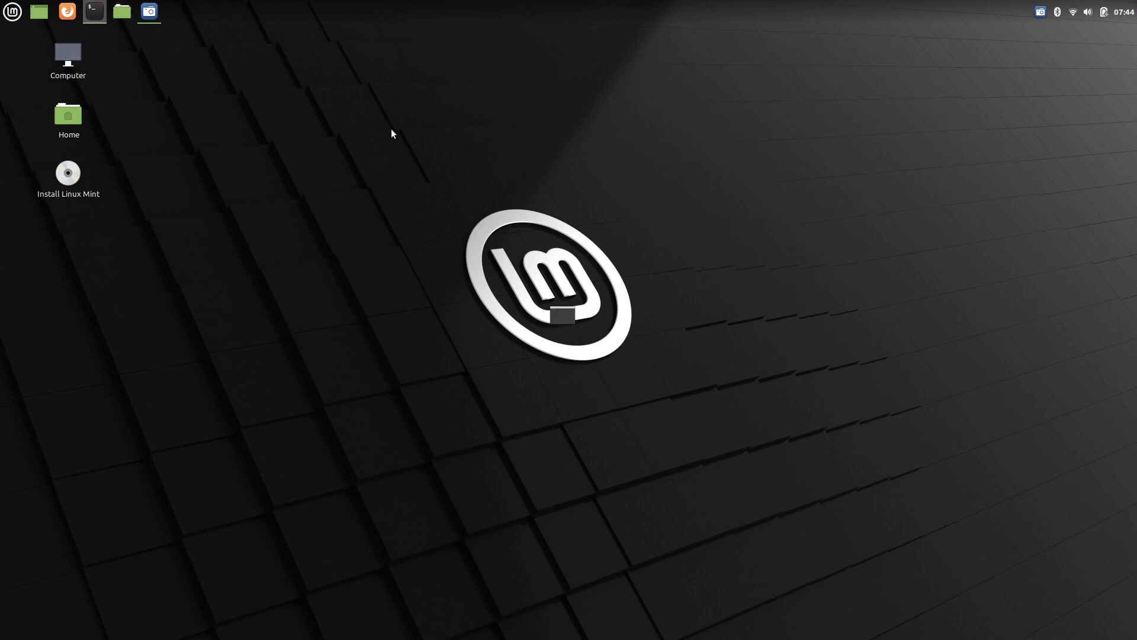
- Install Plank in the terminal with sudo apt install plank, confirm with Y, and launch the Plank dock
type("sudo apt install plank")
key("Return")
type("Y")
key("Return")
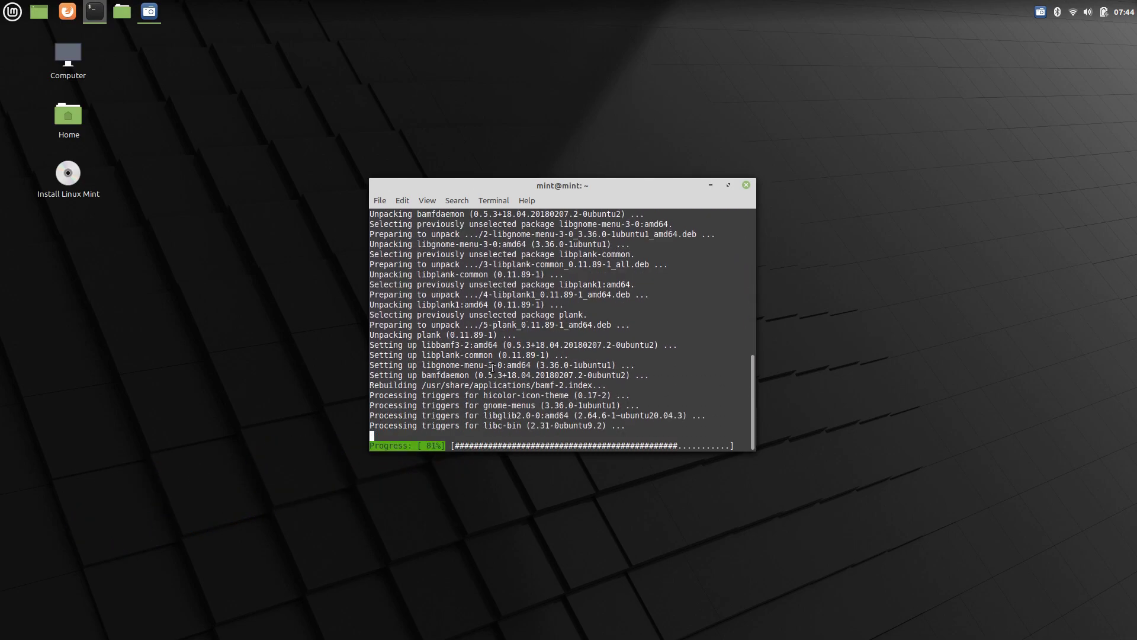
left_click(10, 7)
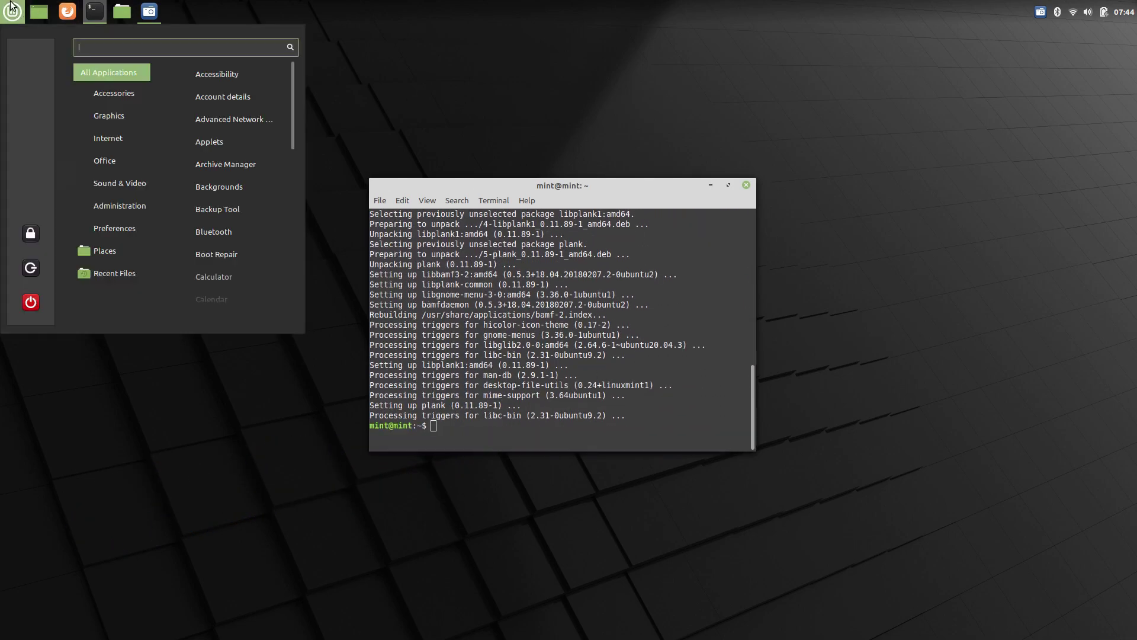
type("plank")
key("Return")
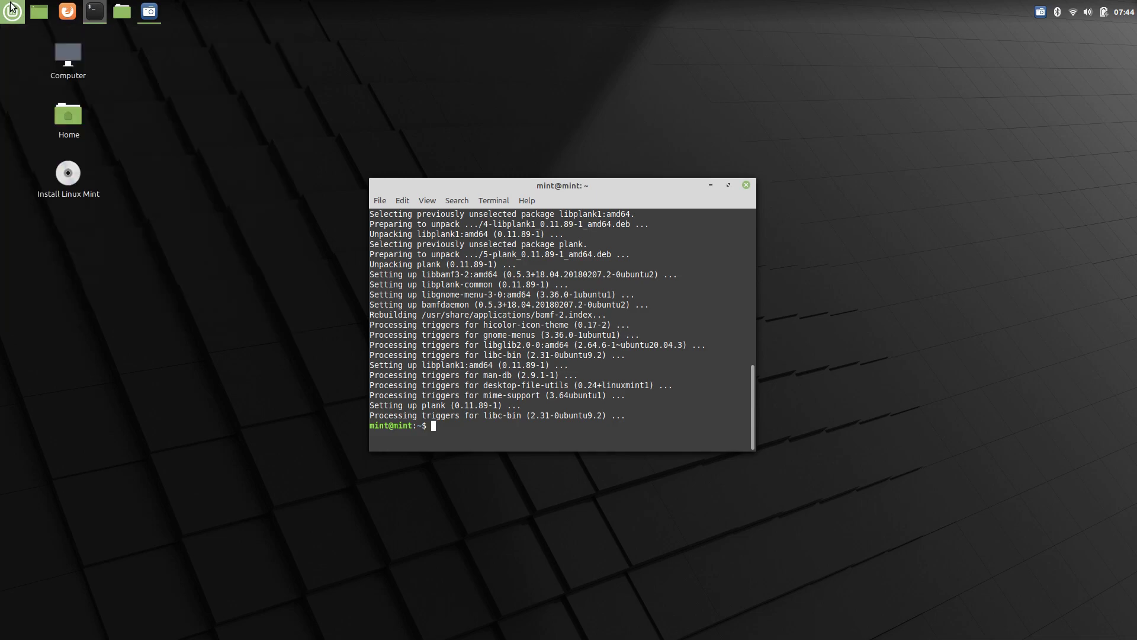
- Turn on panel edit mode and remove the Grouped window list applet from the panel
right_click(319, 7)
left_click(357, 81)
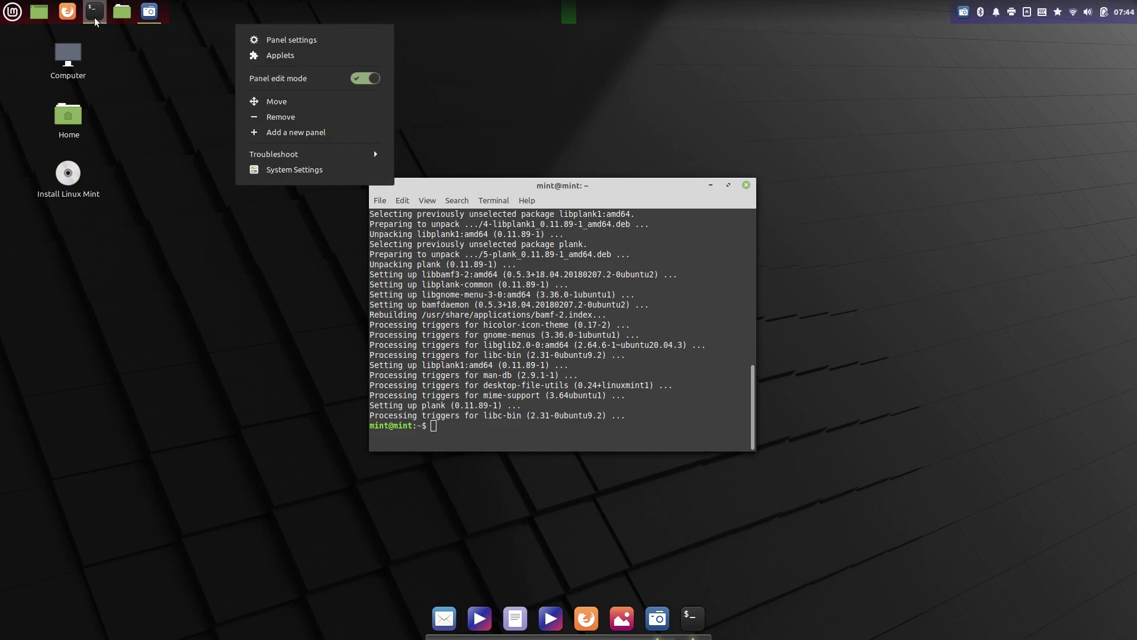
left_click(268, 5)
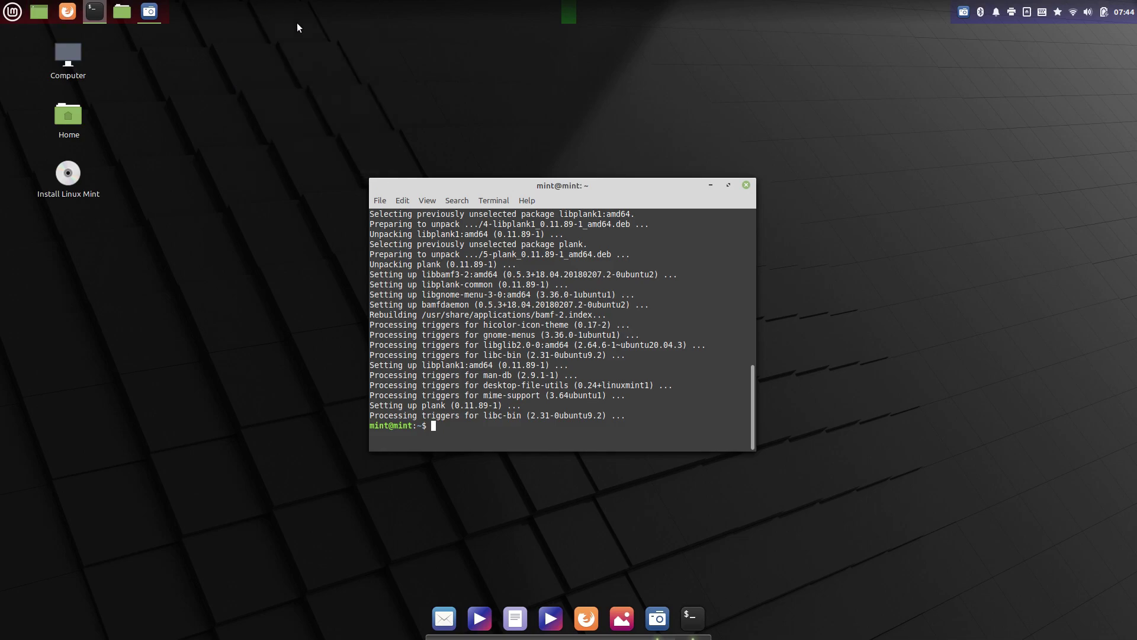
right_click(89, 15)
left_click(93, 65)
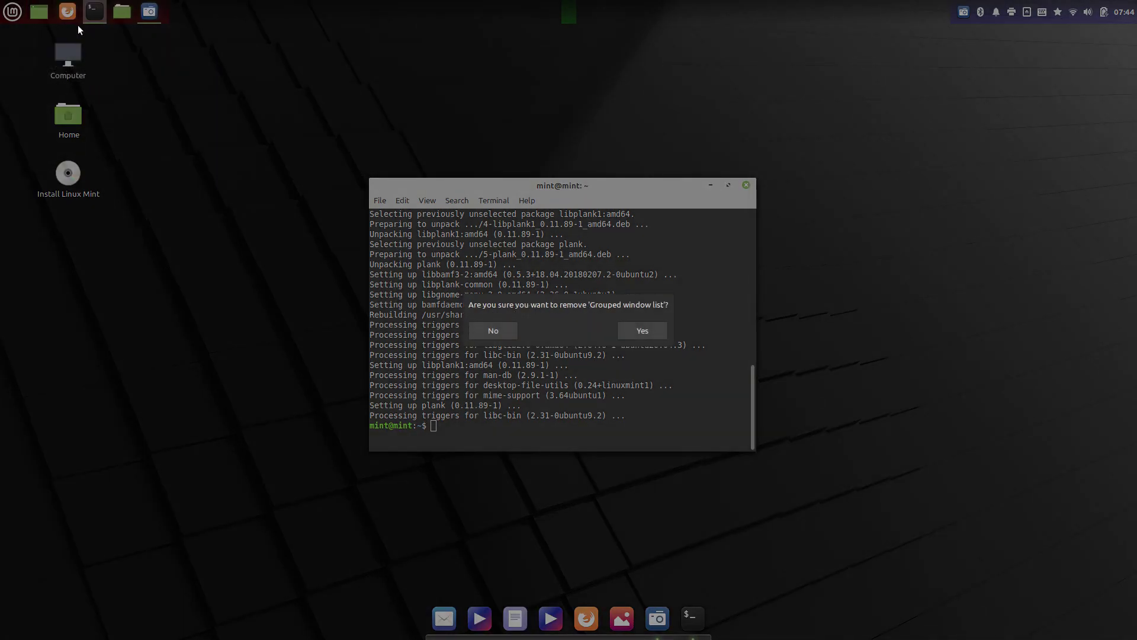
left_click(666, 336)
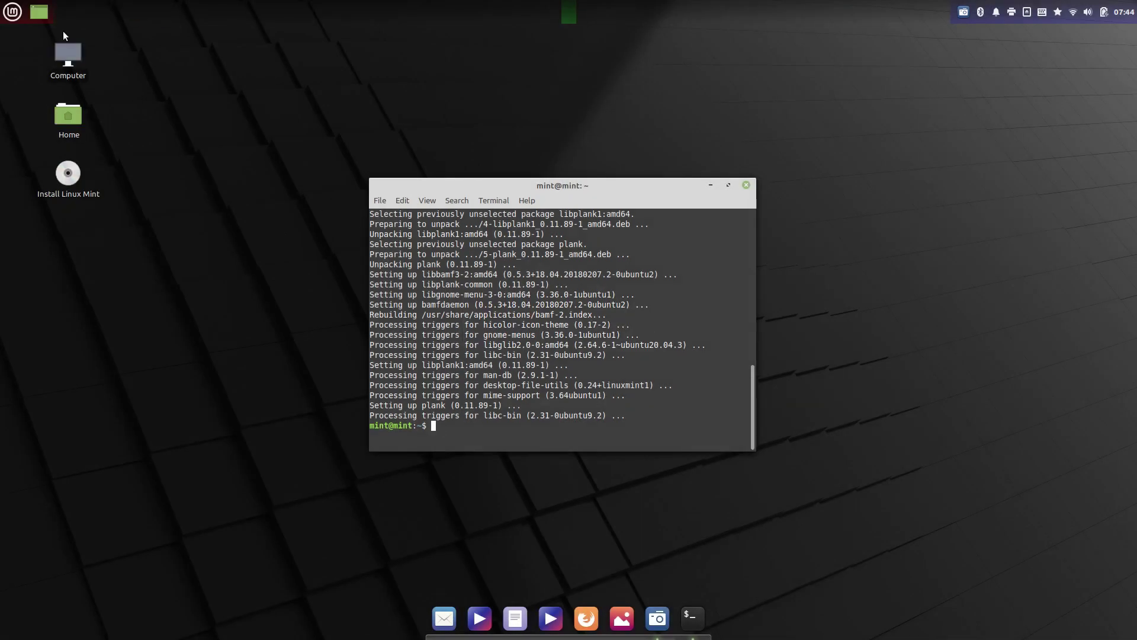
- Remove the Show desktop applet from the panel and confirm the removal
right_click(39, 12)
left_click(62, 95)
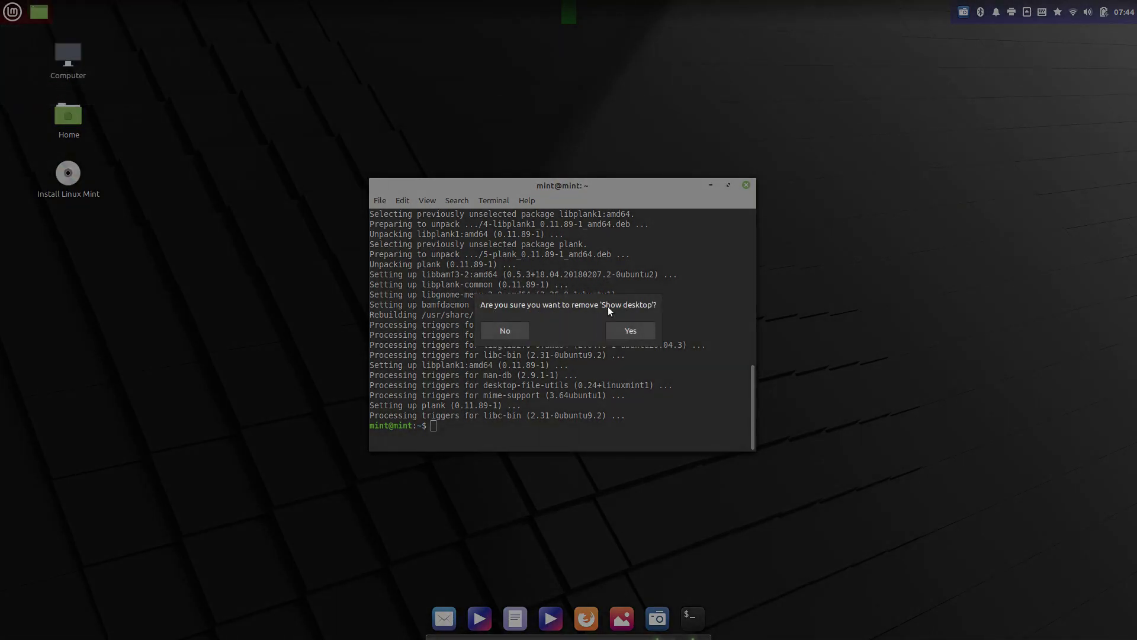
left_click(626, 332)
left_click(978, 151)
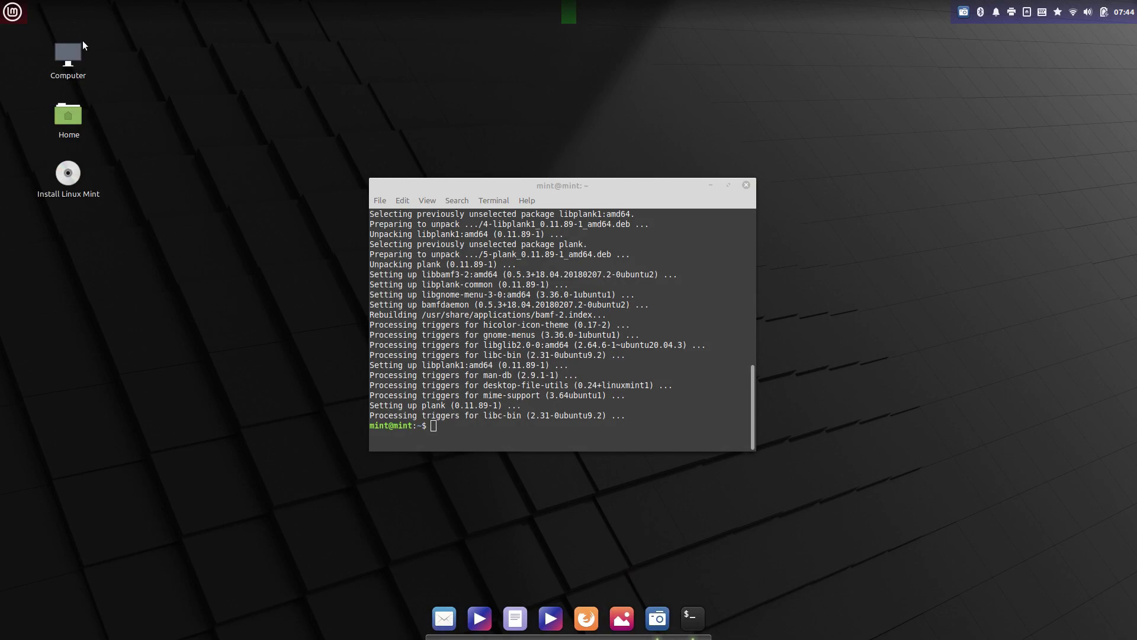
- Turn off panel edit mode and move the terminal window slightly up and to the right on the desktop
right_click(474, 11)
left_click(514, 79)
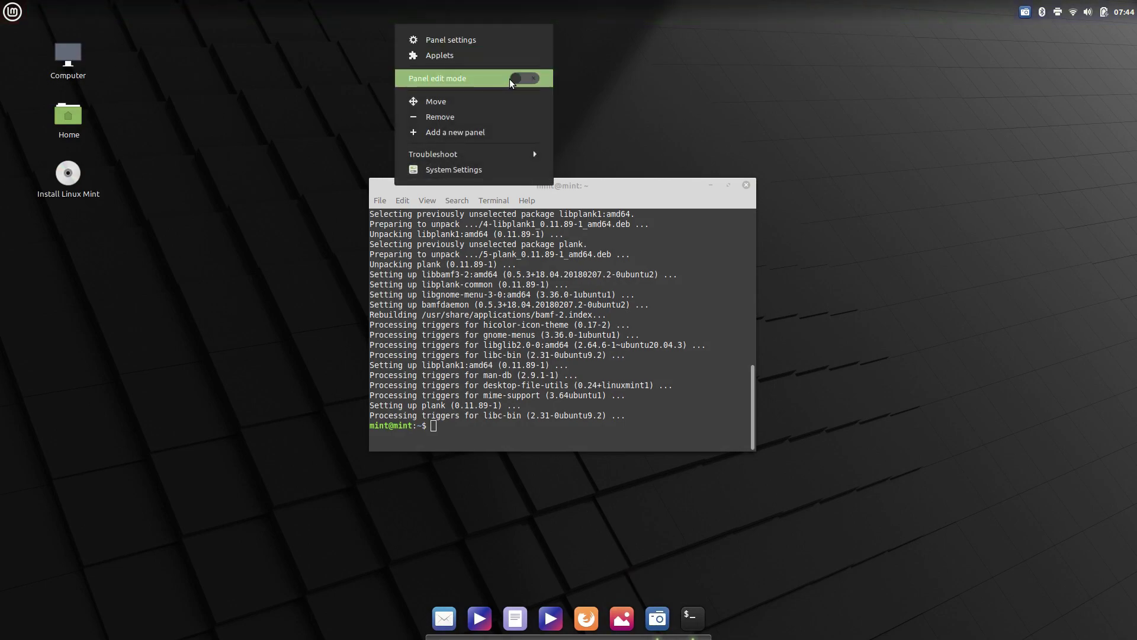
left_click(678, 180)
left_click_drag(660, 181, 737, 154)
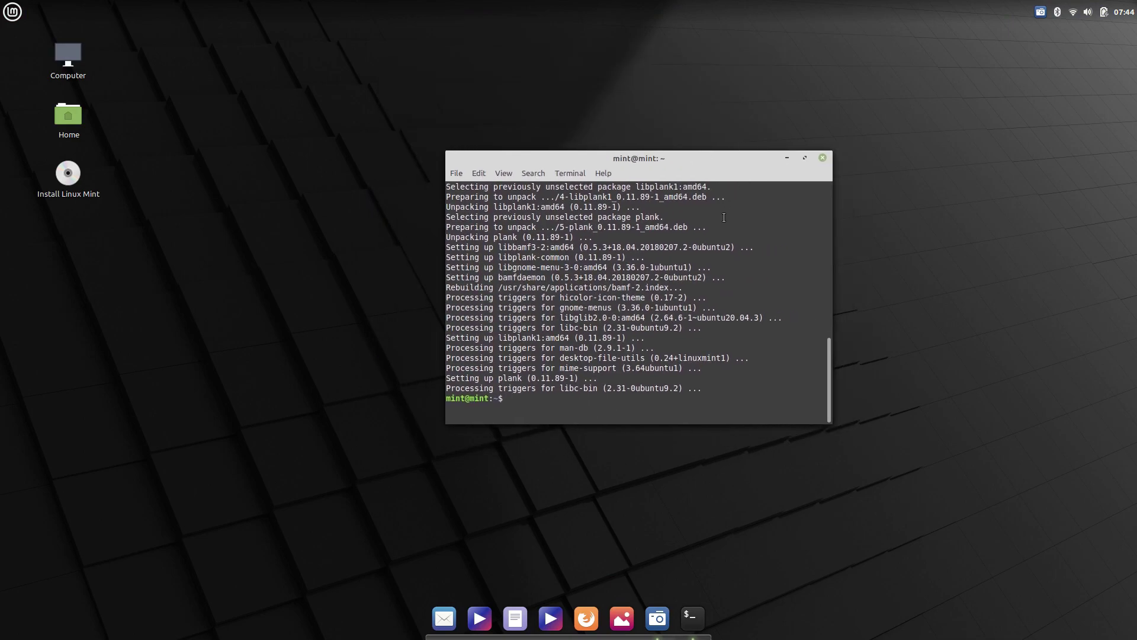
key("super")
- Open Firefox, go to pling.com and enlarge the browser window to fill the screen
left_click(581, 620)
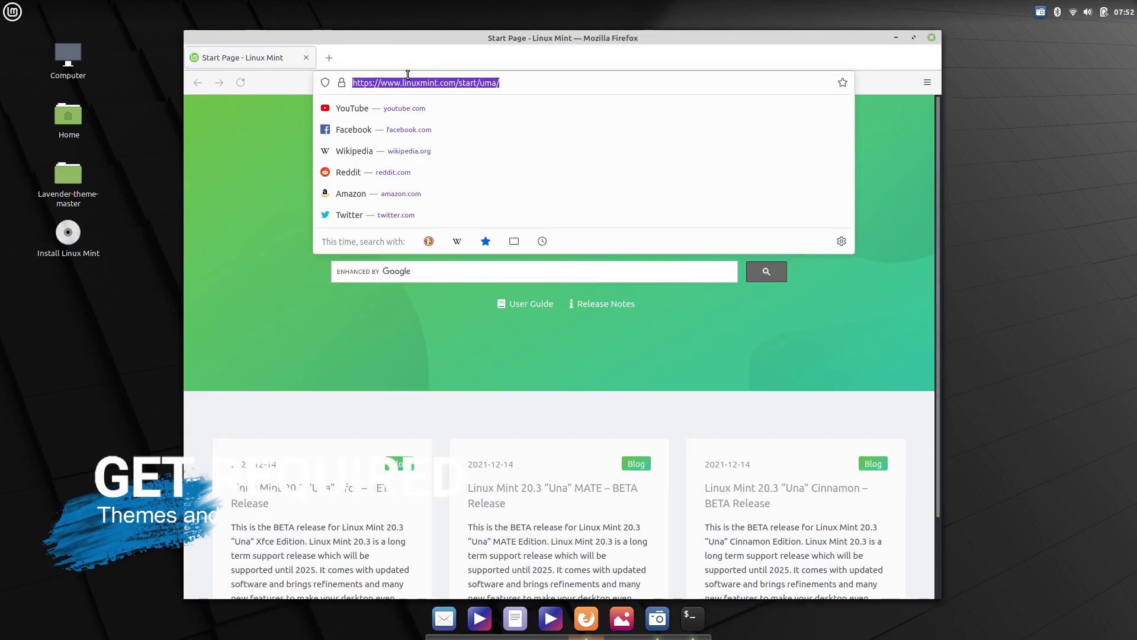
type("plin")
key("Return")
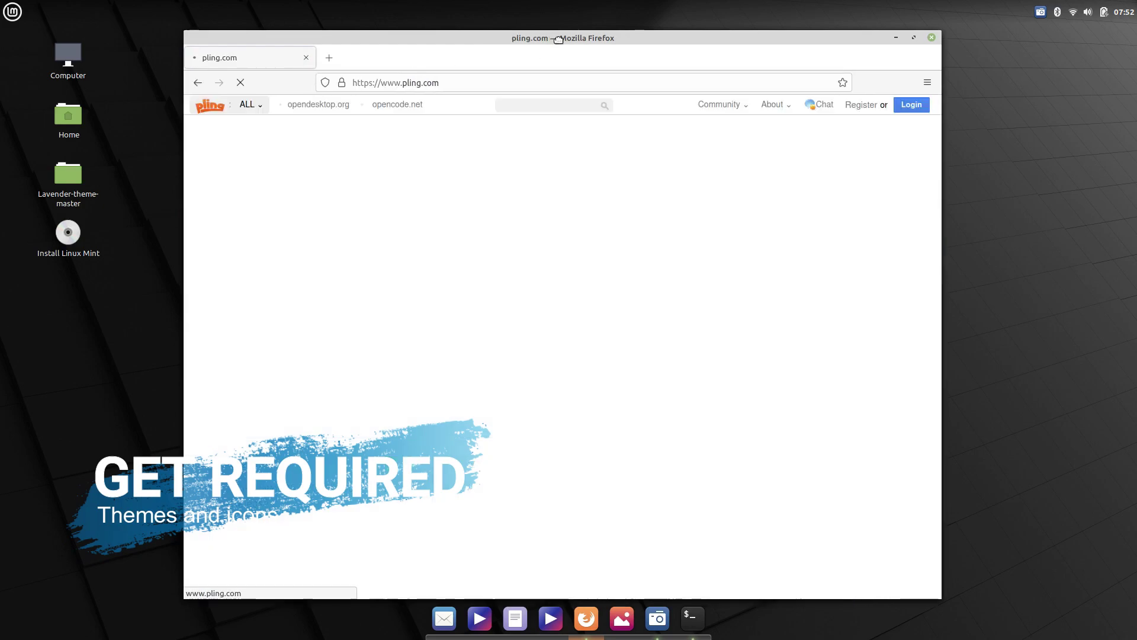
double_click(507, 53)
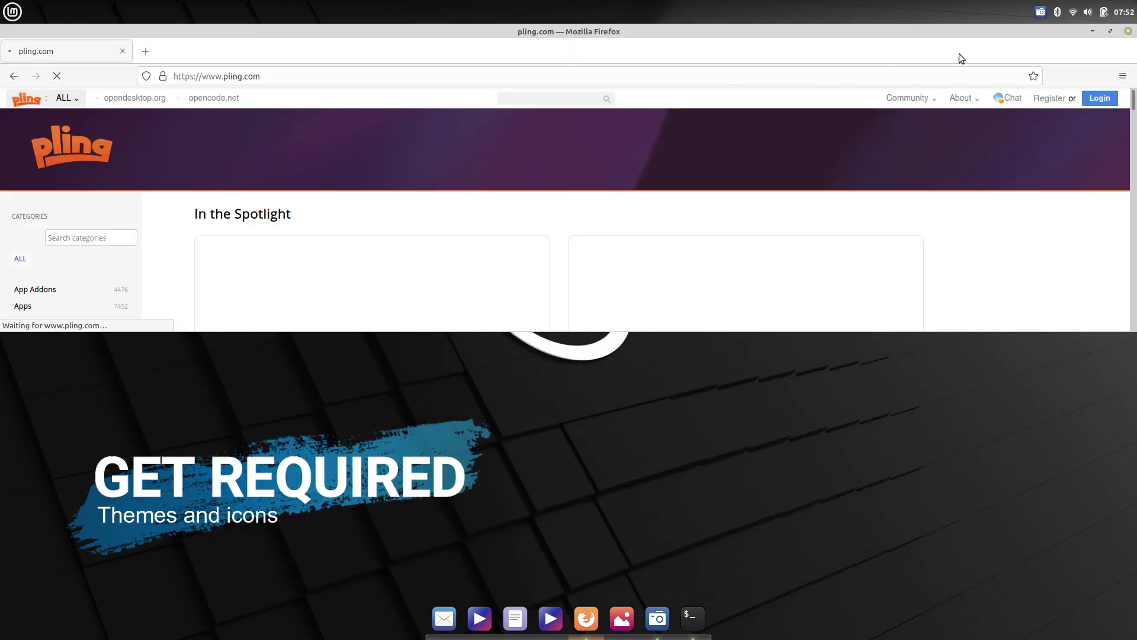
left_click(1086, 30)
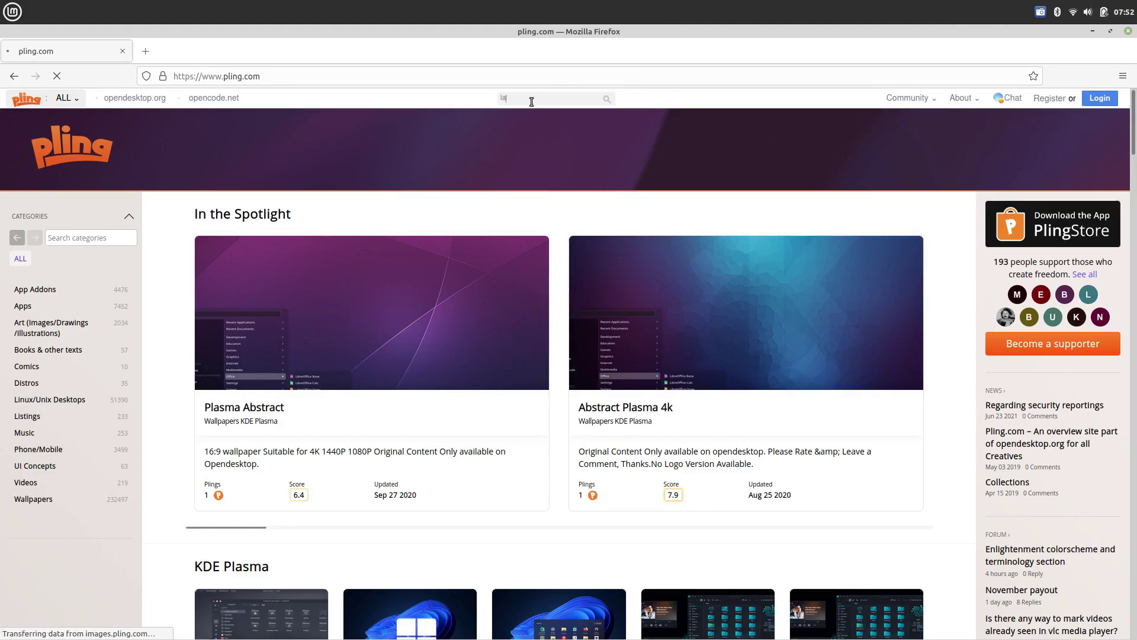
- Search Pling for lavender and open the Lavender theme from the GTK3/4 Themes category
type("vender")
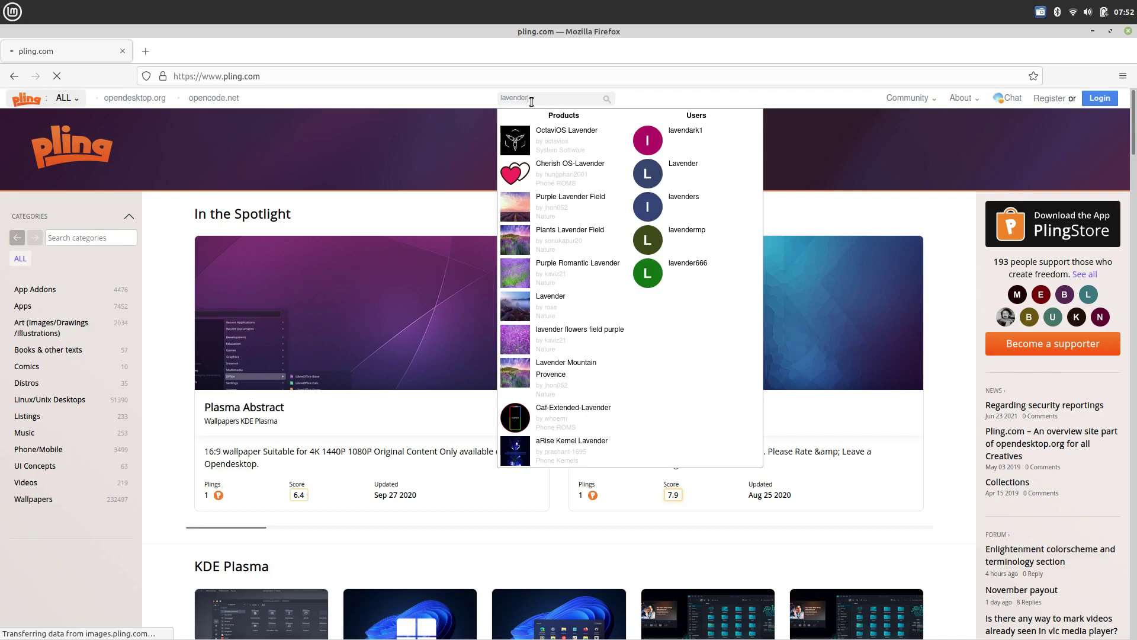
key("Return")
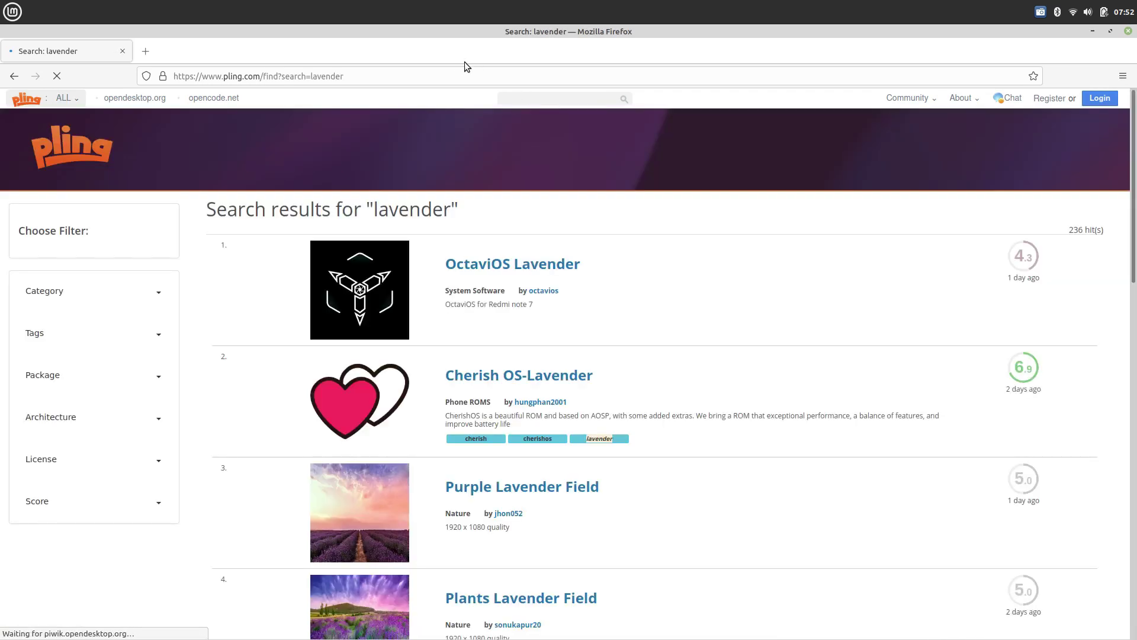
left_click(87, 292)
left_click(82, 422)
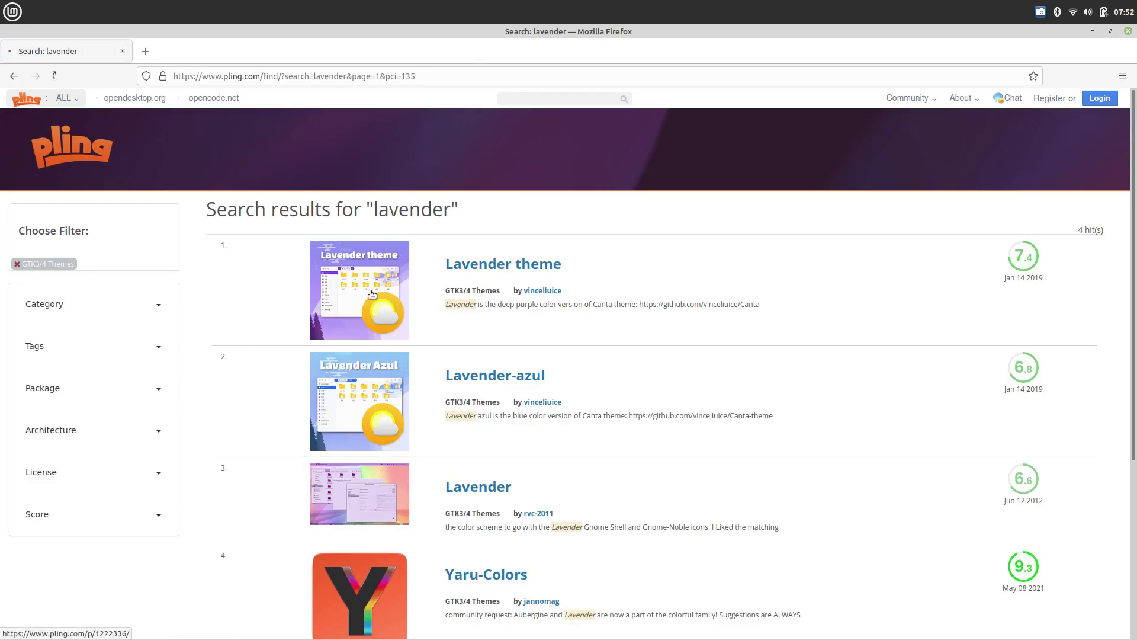
left_click(372, 294)
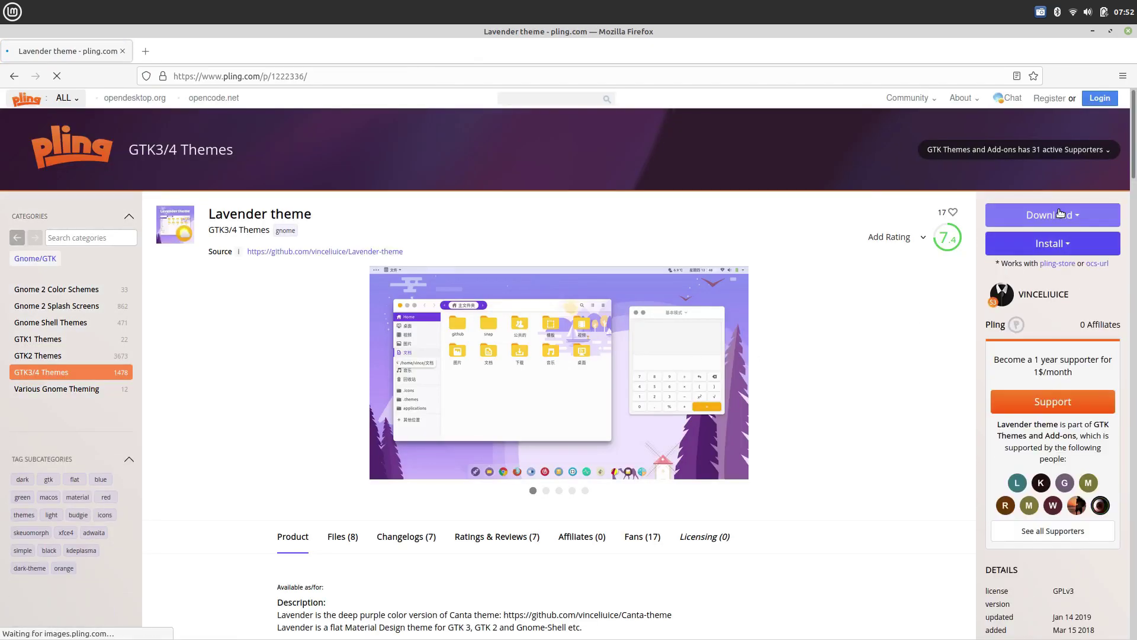
- Download the Lavender-light archive of the Lavender theme and open it in the archive manager
left_click(1060, 214)
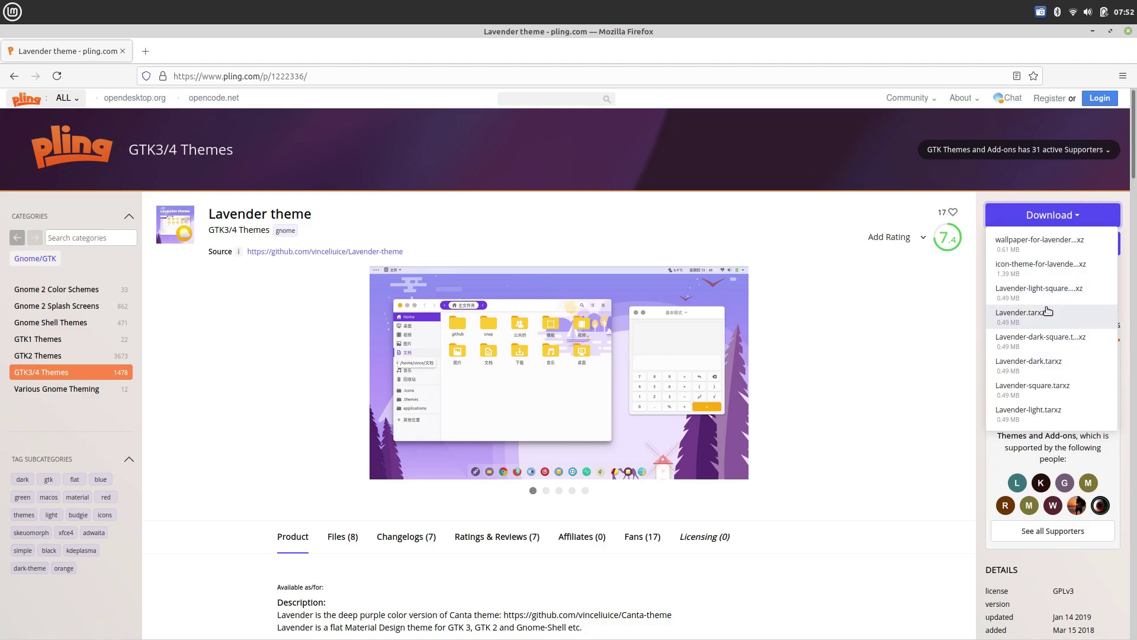
scroll(1044, 316, "down", 1)
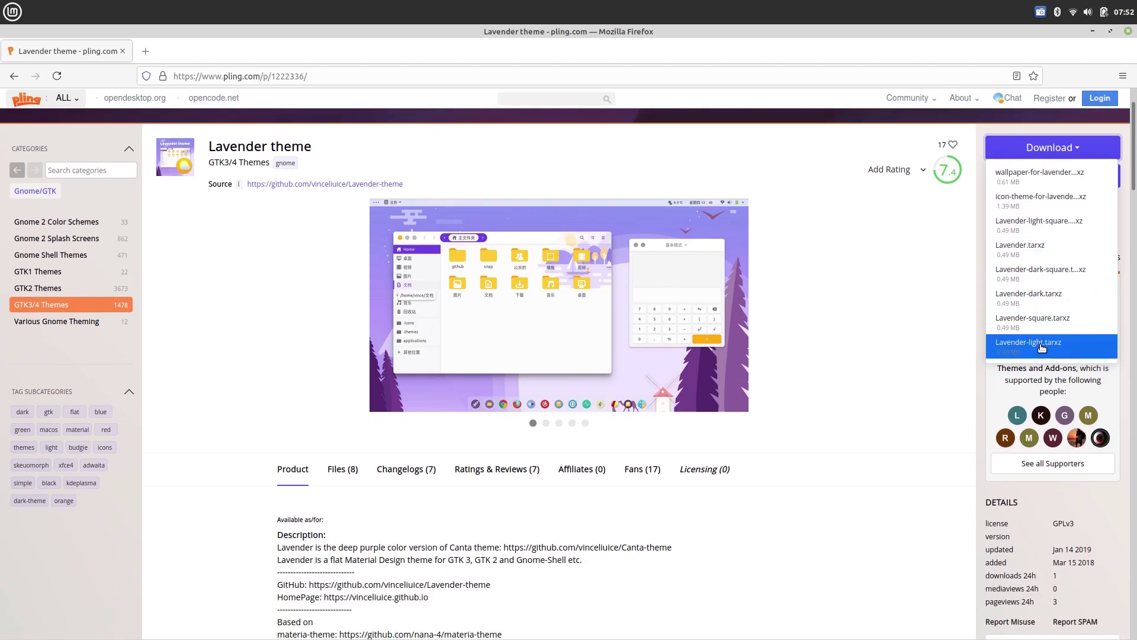
left_click(1000, 343)
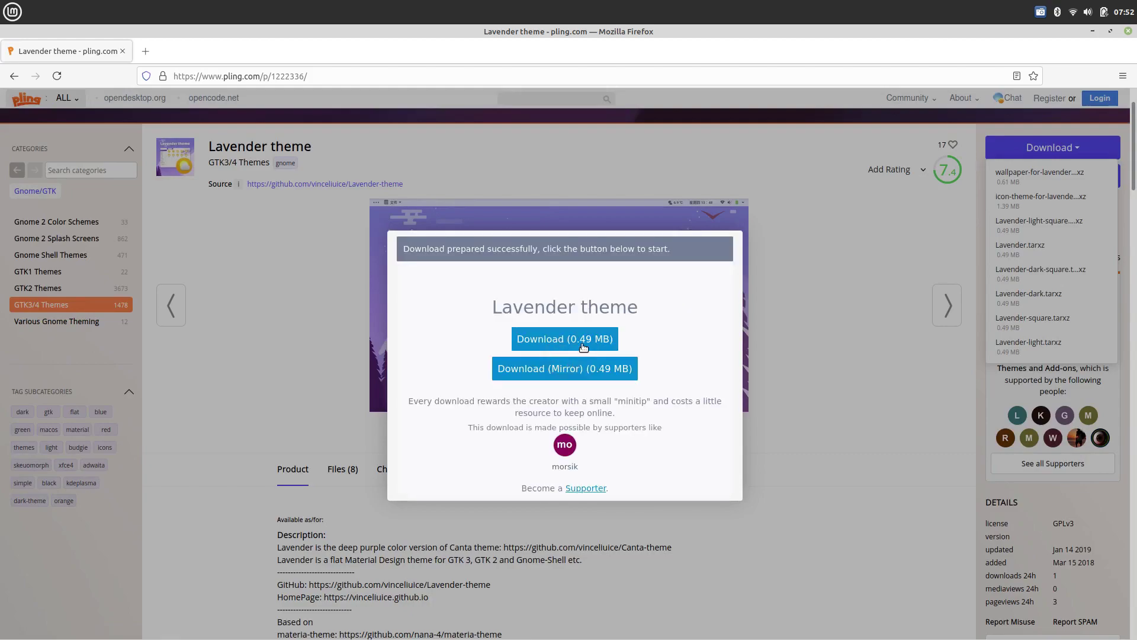
left_click(583, 346)
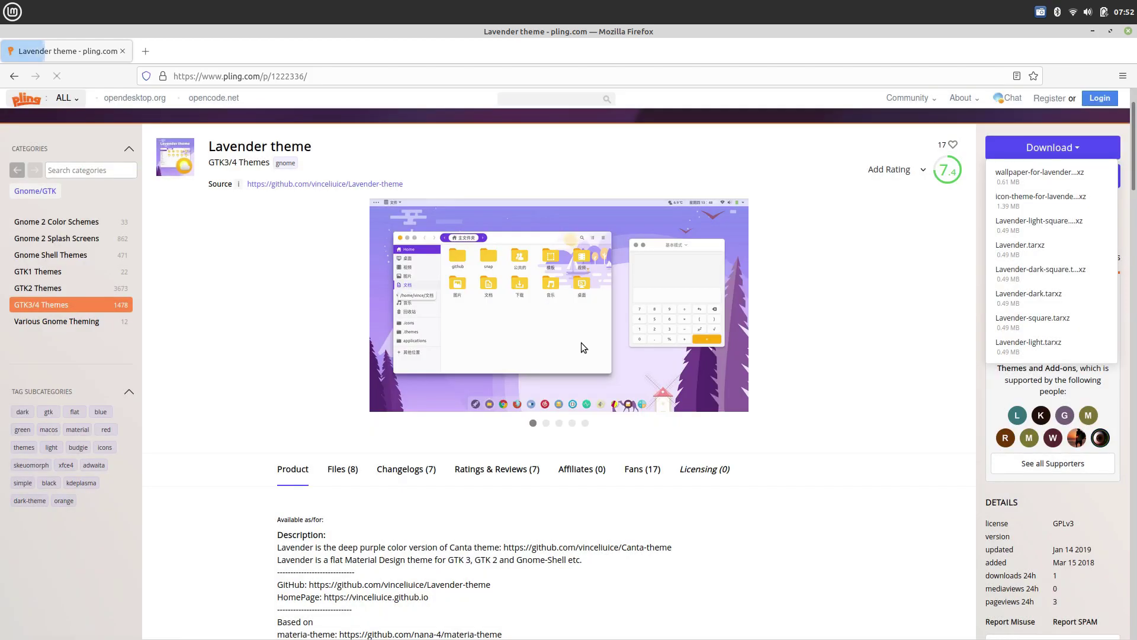
left_click(481, 393)
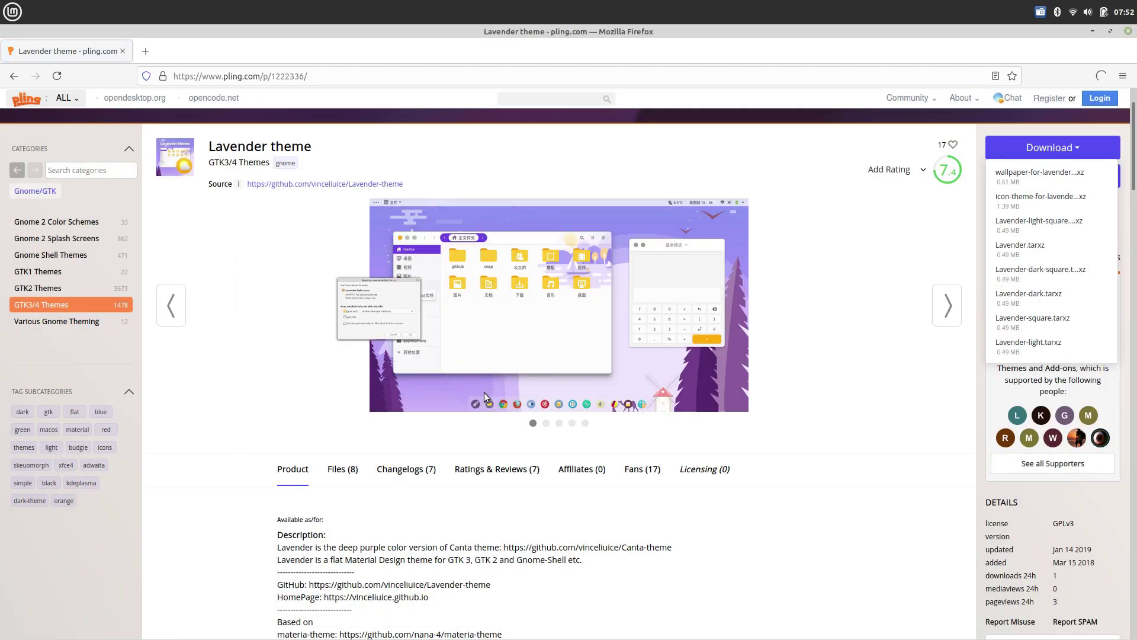
left_click(648, 258)
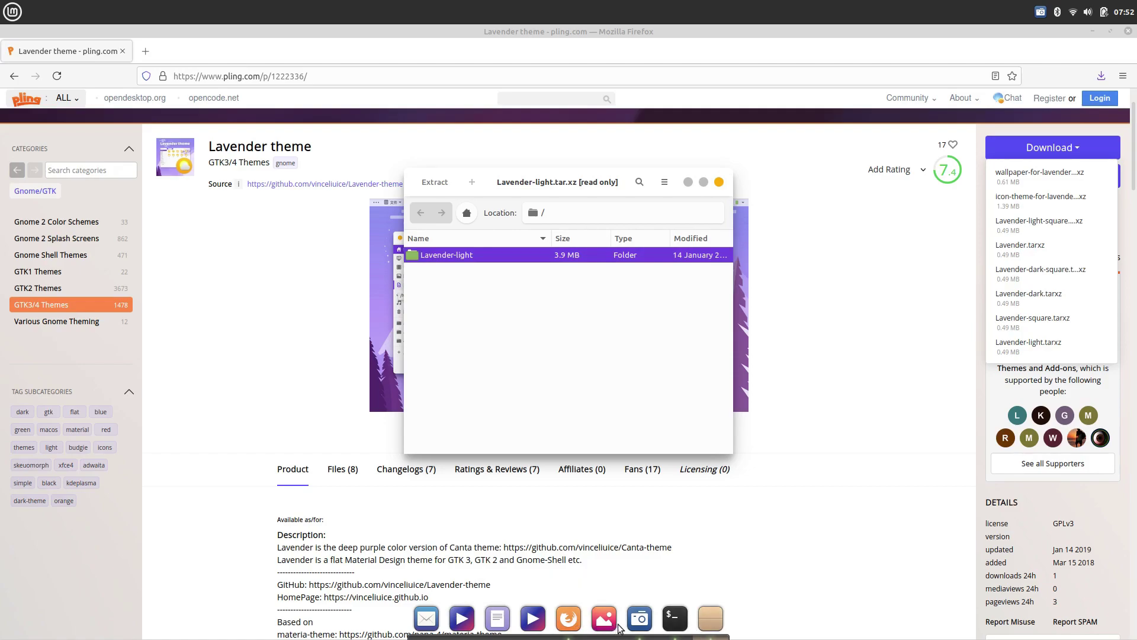
left_click(12, 6)
type("file")
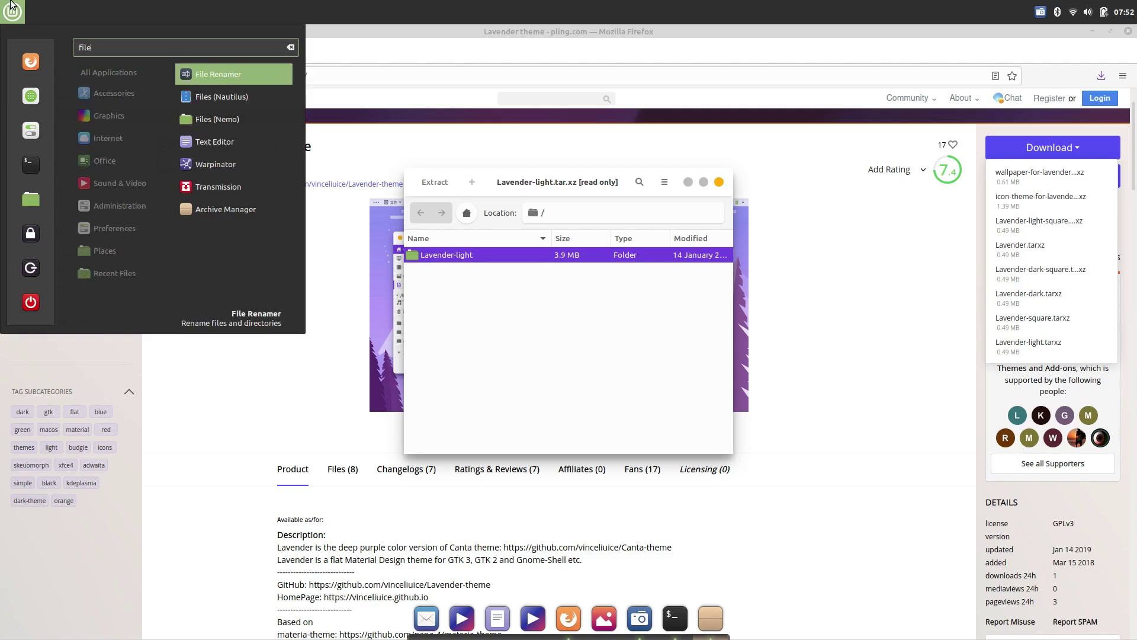
left_click(218, 74)
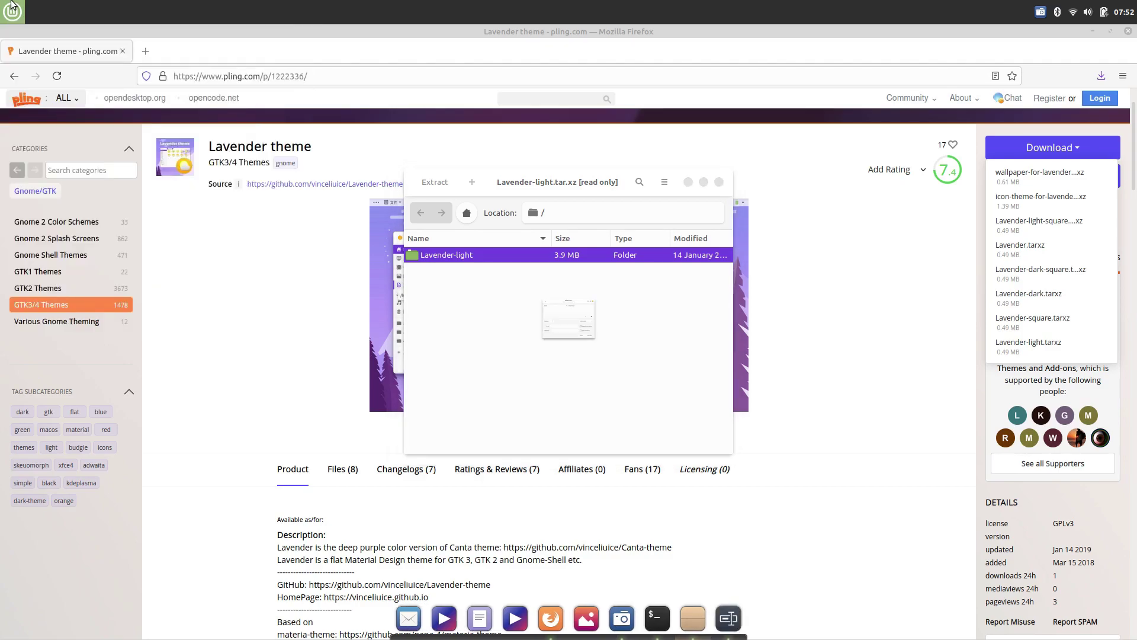
left_click(732, 191)
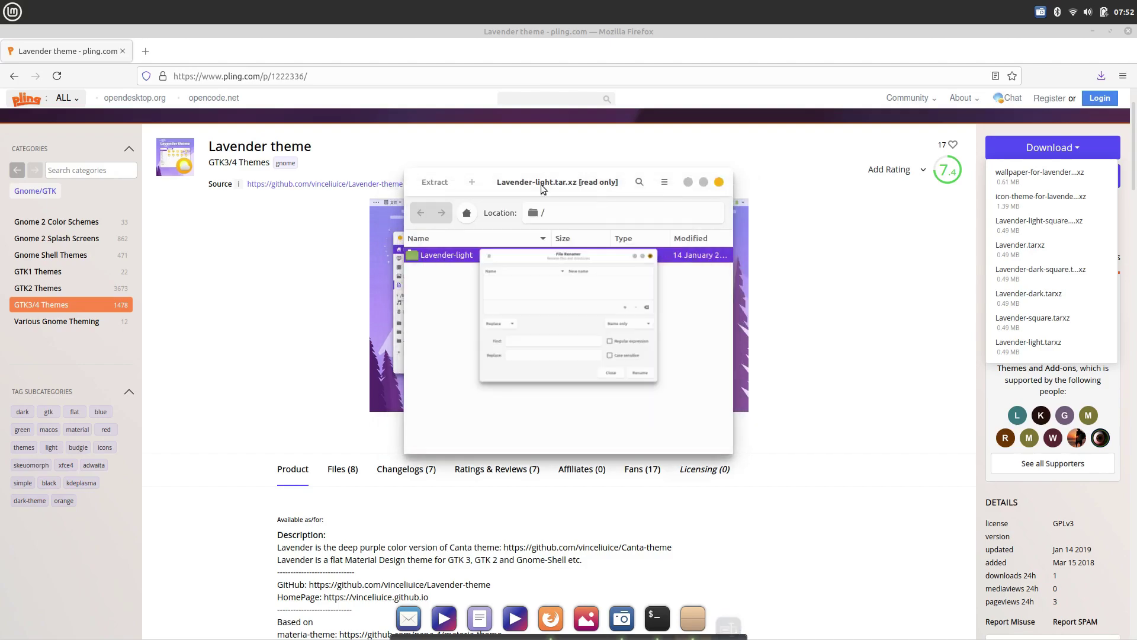
- Open Files (Nemo), move its window clear of the archive and go to the .themes folder in Home
left_click(3, 3)
type("file")
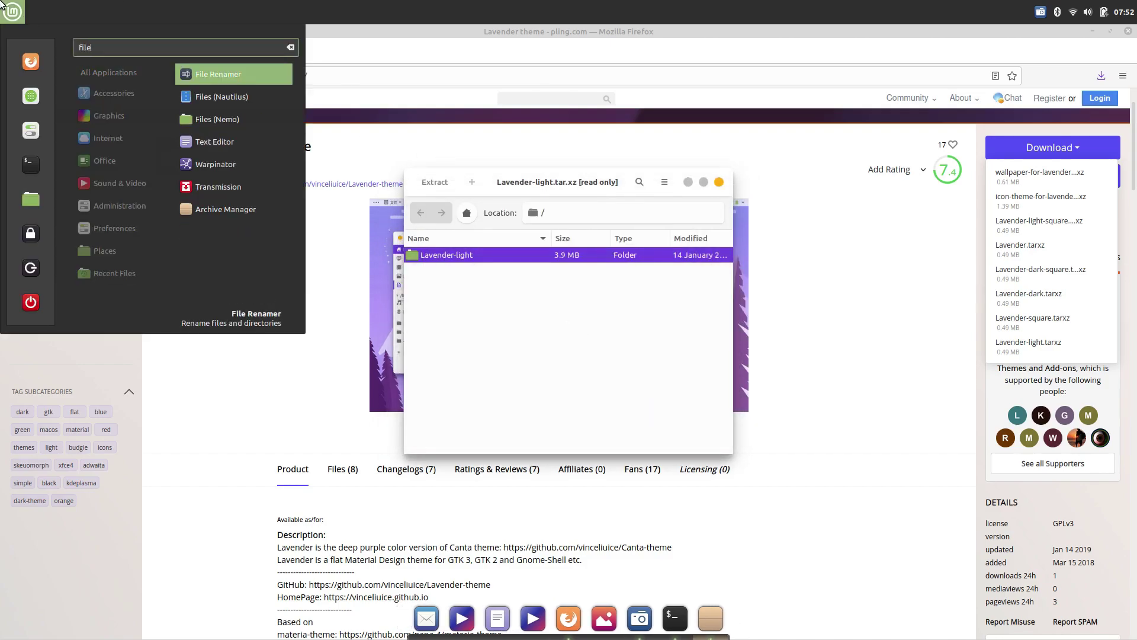
key("Down")
key("Down")
key("Return")
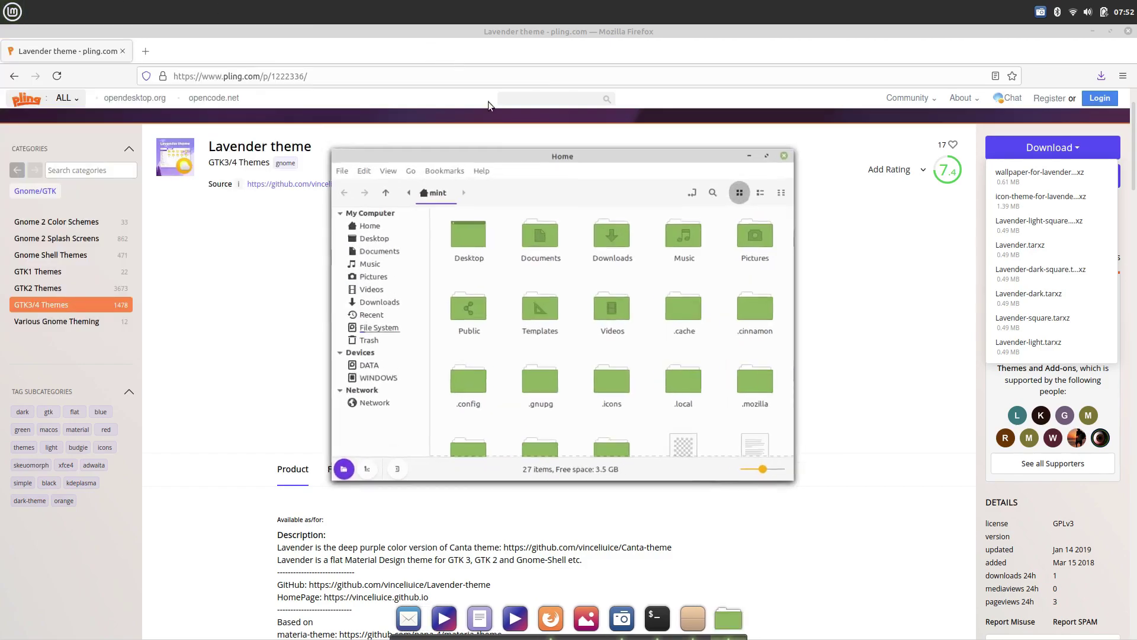
left_click_drag(556, 155, 318, 160)
left_click(132, 231)
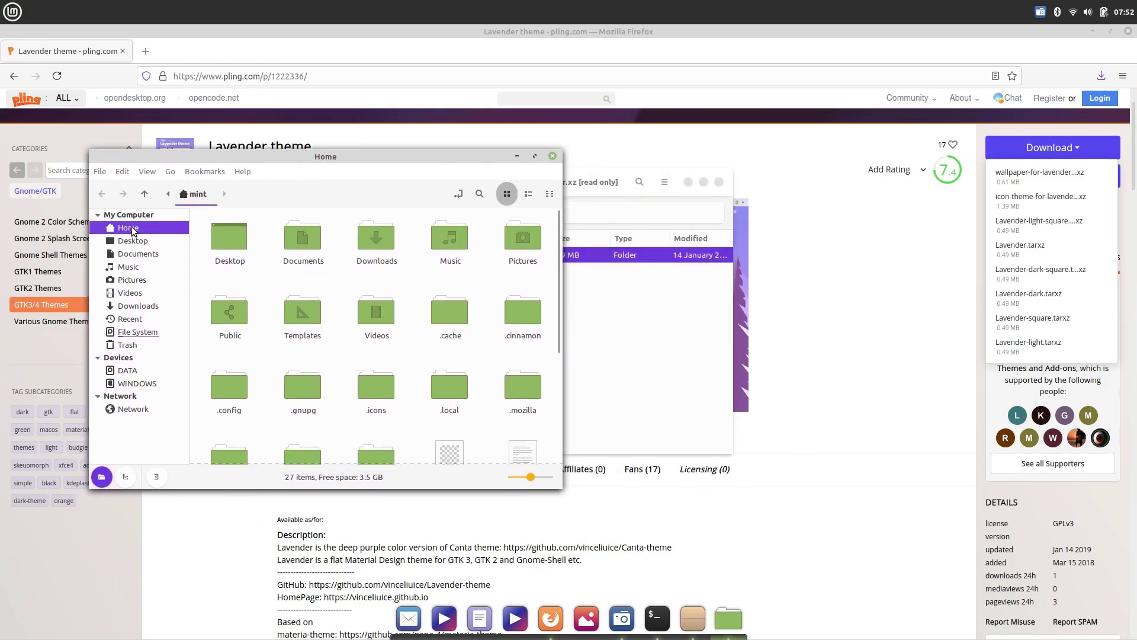
scroll(471, 361, "down", 3)
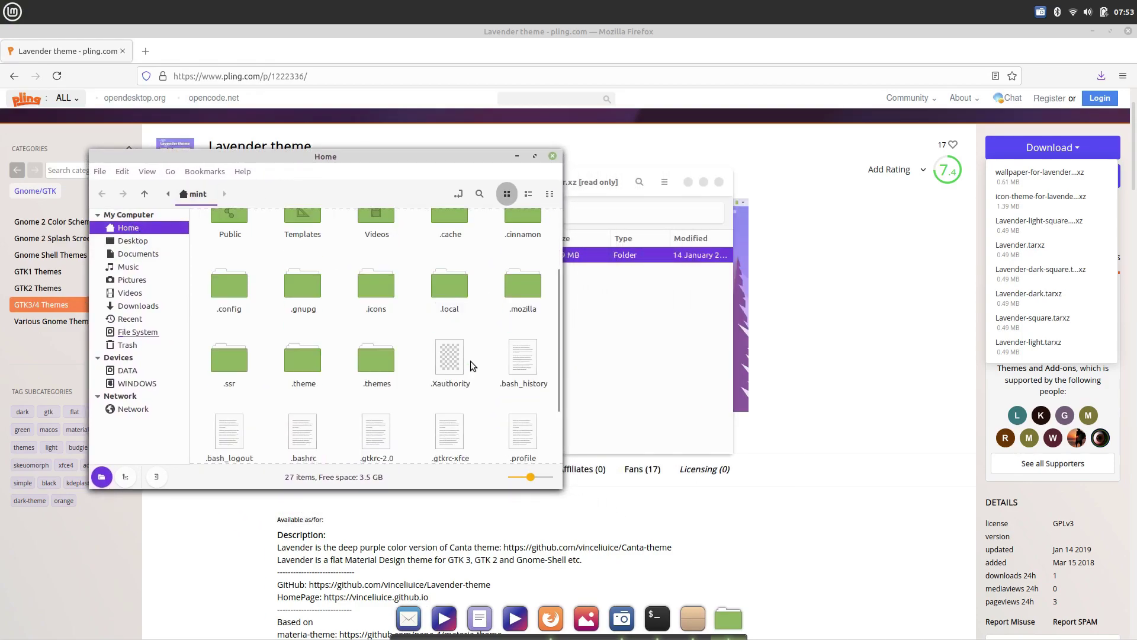
double_click(369, 367)
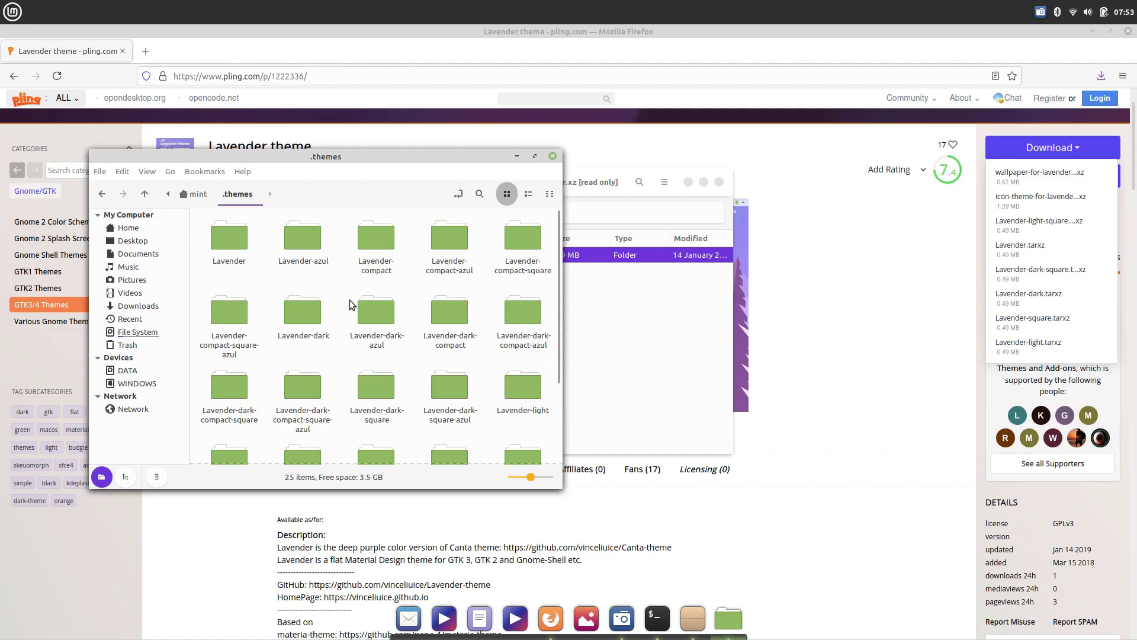
- Delete all the existing Lavender theme folders in the .themes folder
scroll(395, 299, "down", 2)
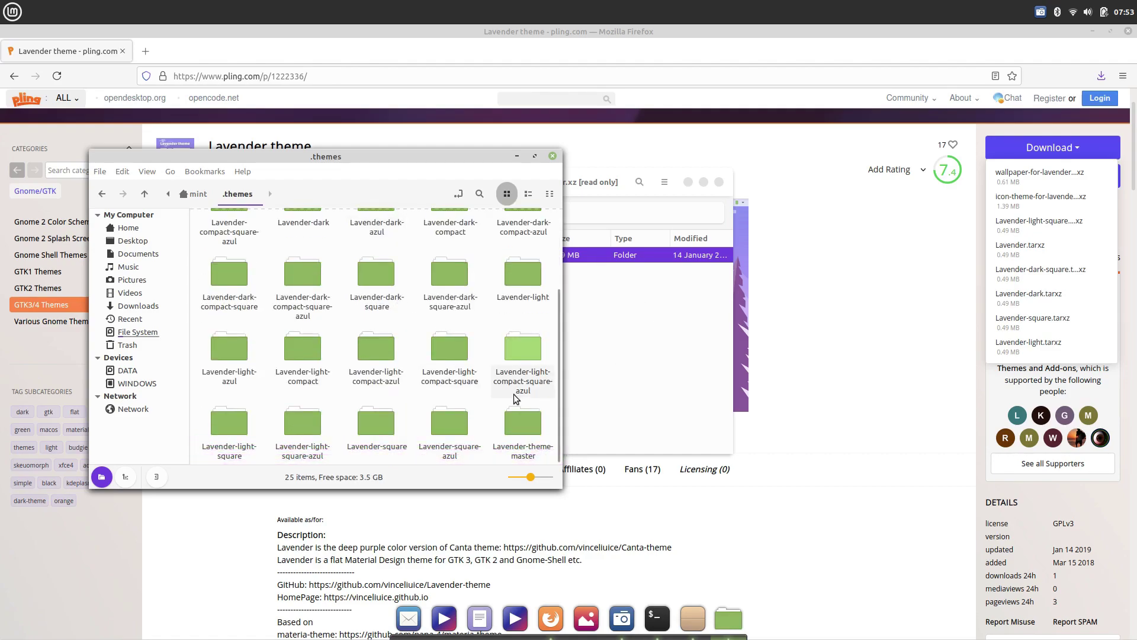
key("ctrl+a")
scroll(487, 396, "down", 2)
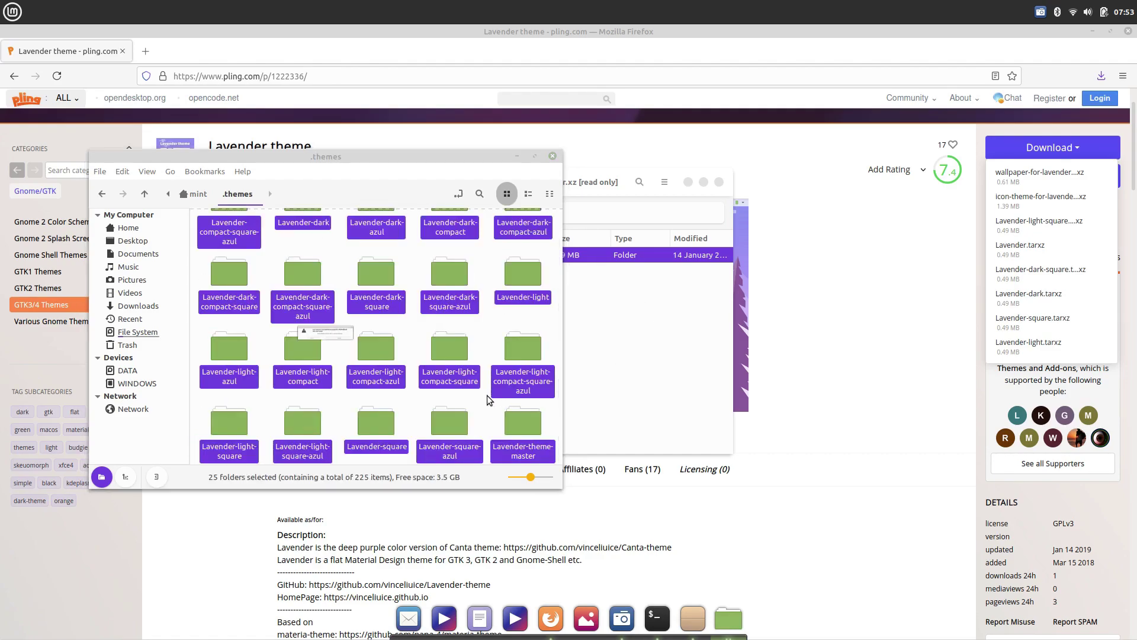
key("Delete")
- Extract the Lavender-light folder from the archive into the .themes folder
left_click(598, 299)
left_click_drag(546, 257, 263, 339)
left_click(261, 347)
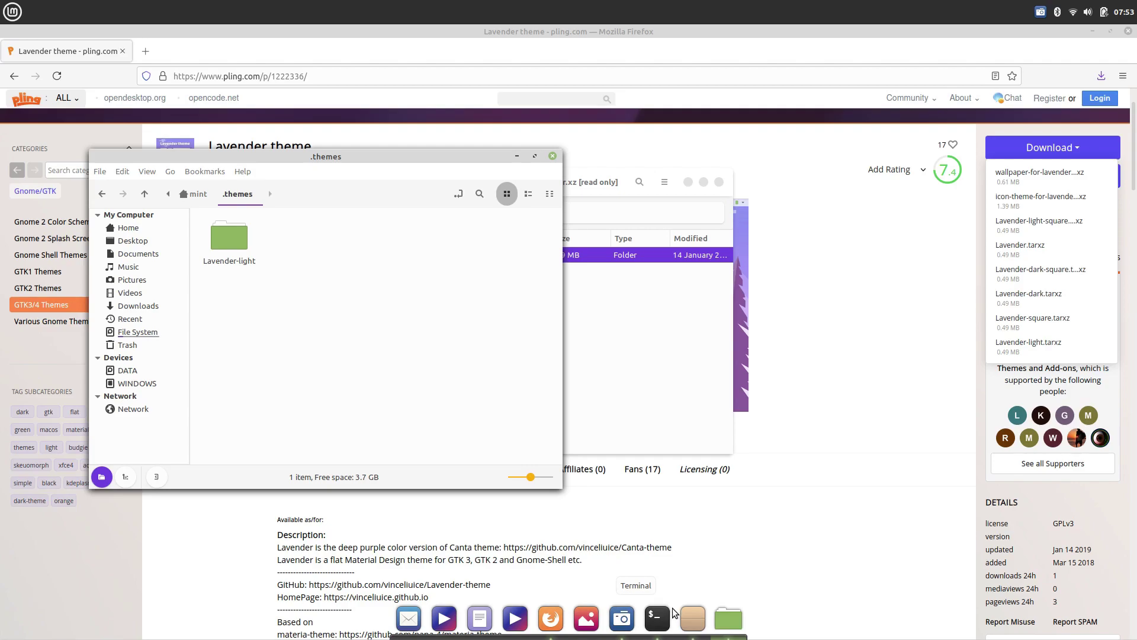
- Open System Settings and go to the Themes settings
left_click(2, 3)
type("settl")
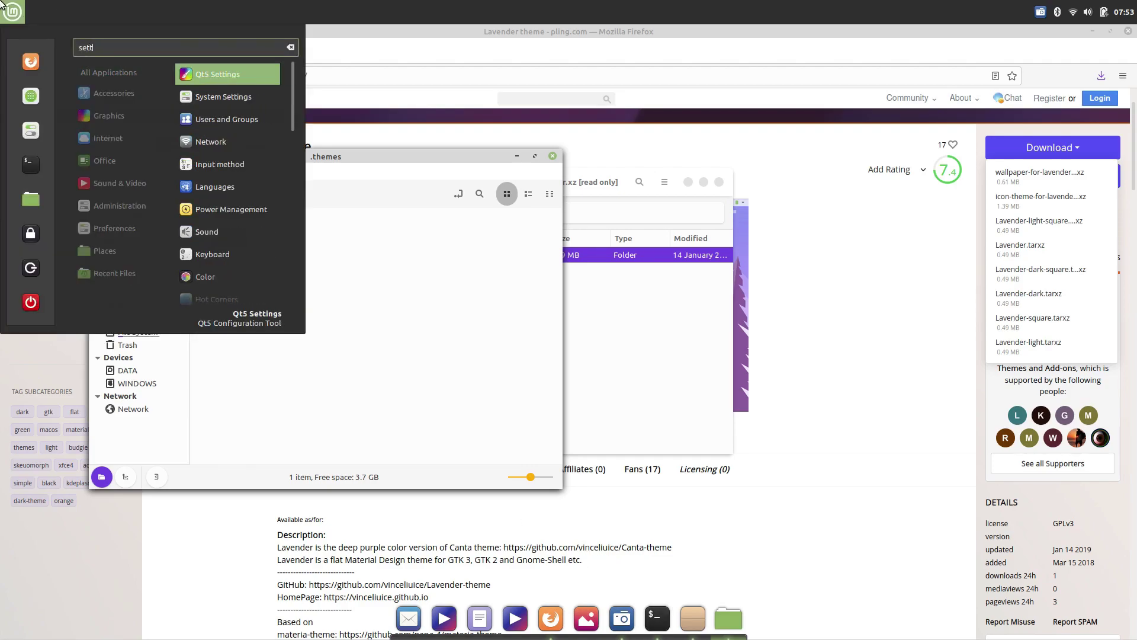
key("Down")
key("Return")
left_click(580, 247)
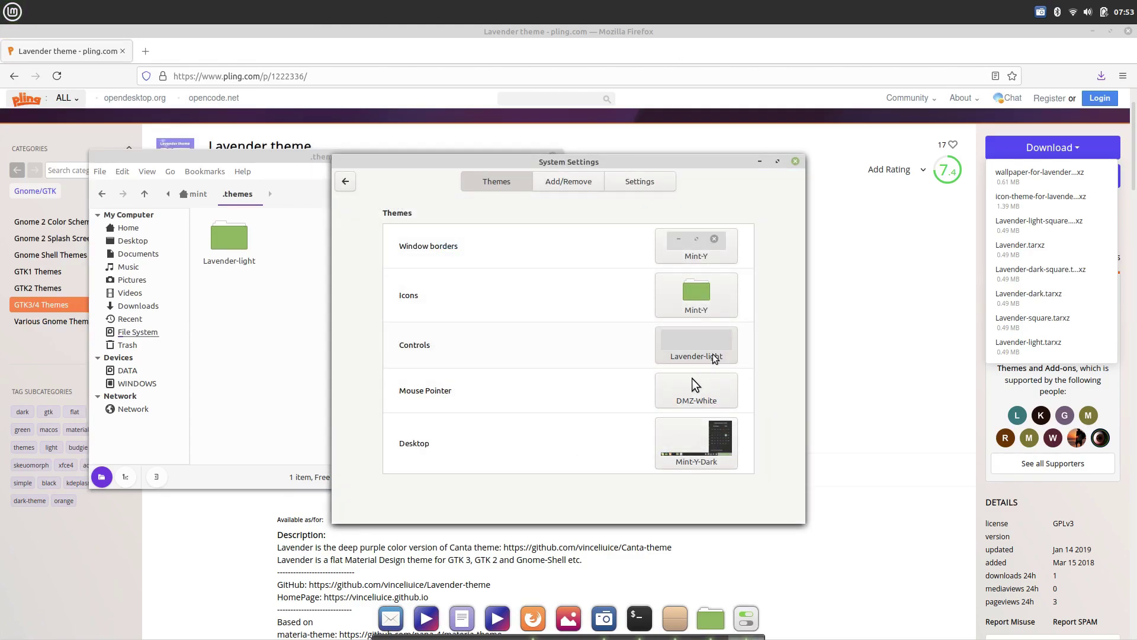
- Set the Controls theme to Mint-Y-Darker-Red and bring up the available control themes again
left_click(713, 358)
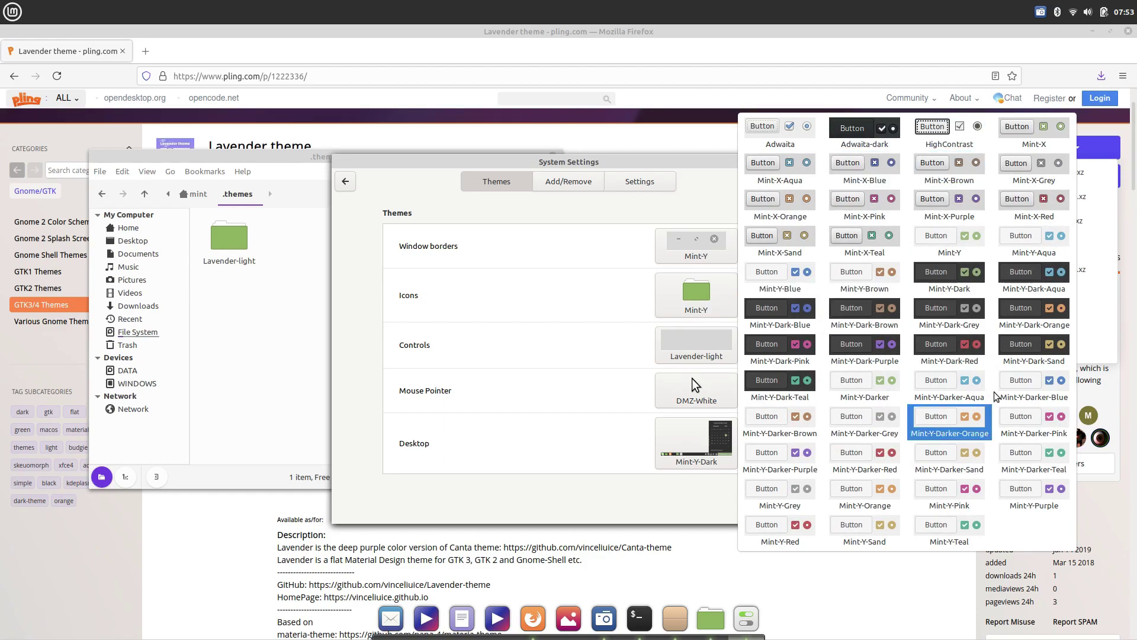
left_click(620, 347)
left_click(696, 348)
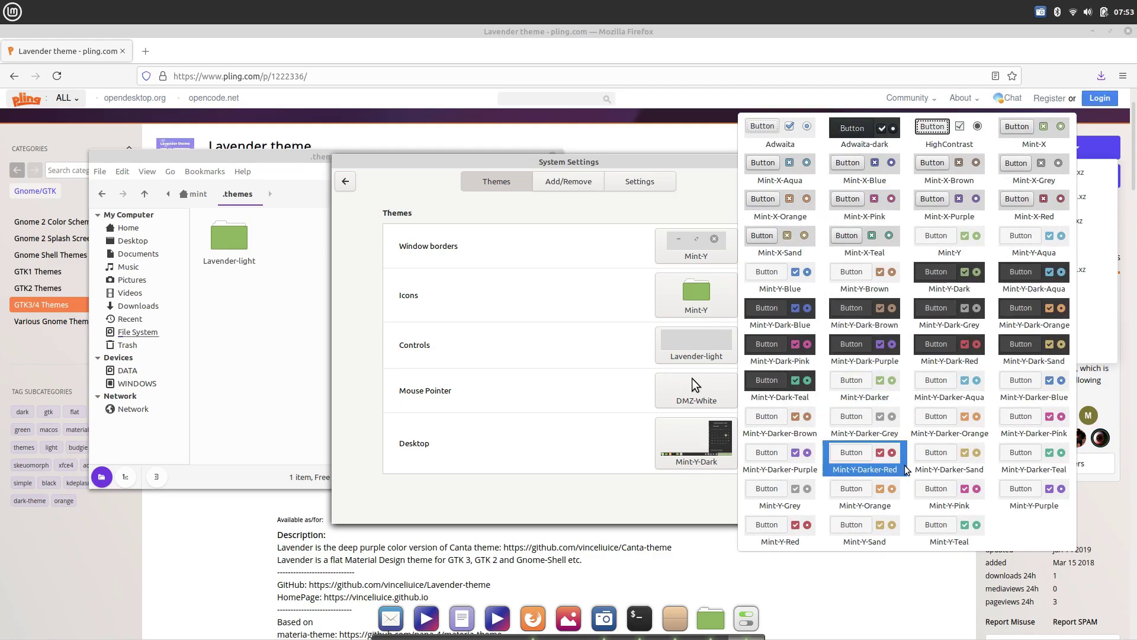
left_click(864, 459)
left_click(697, 347)
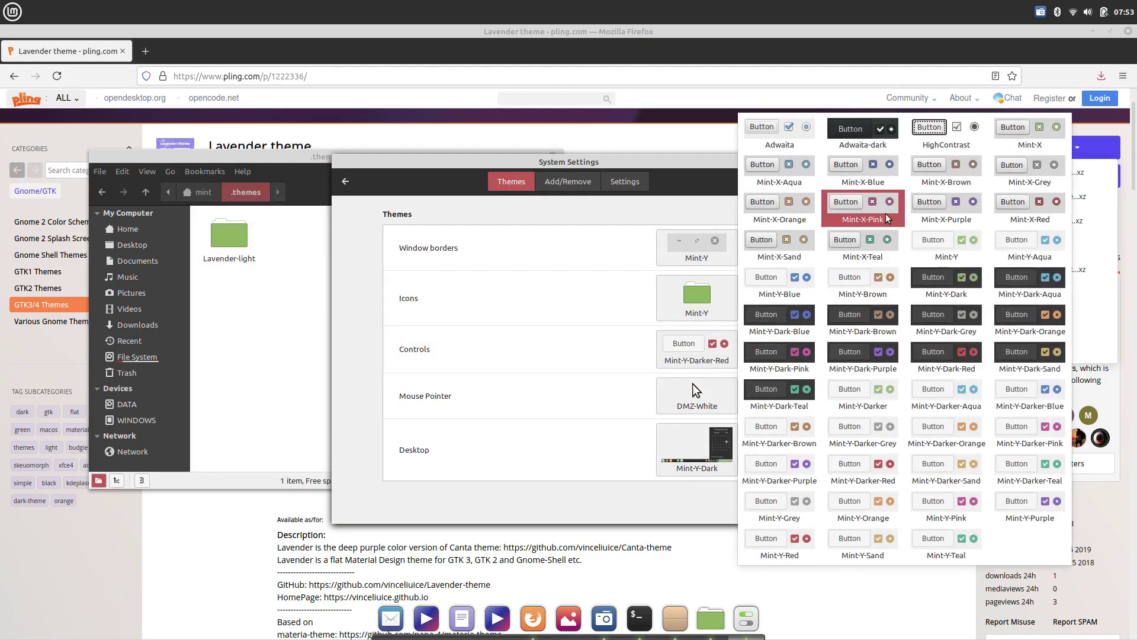
- Copy the inner Lavender-light folder from the extracted Lavender-light folder and return to .themes
left_click(233, 225)
double_click(235, 252)
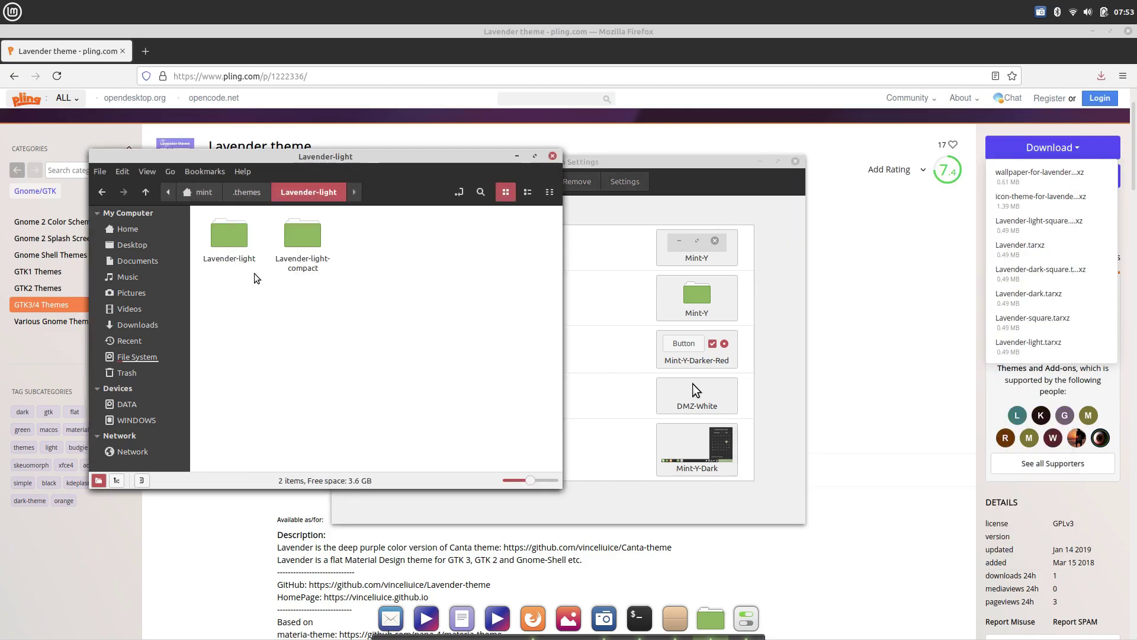
left_click(232, 235)
right_click(232, 234)
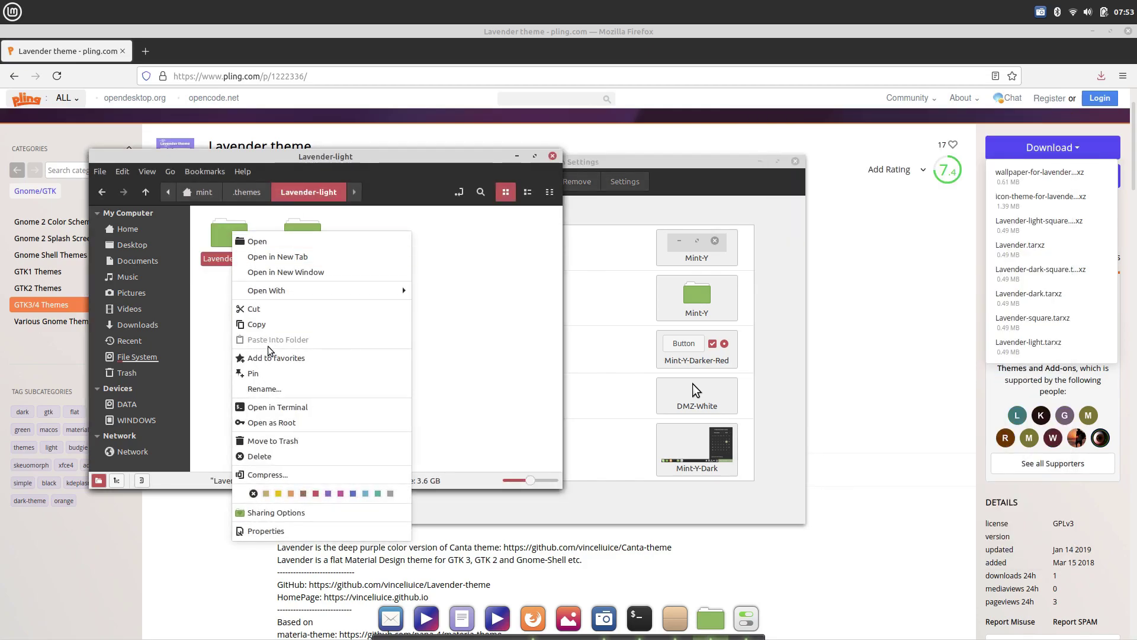
left_click(261, 324)
left_click(245, 193)
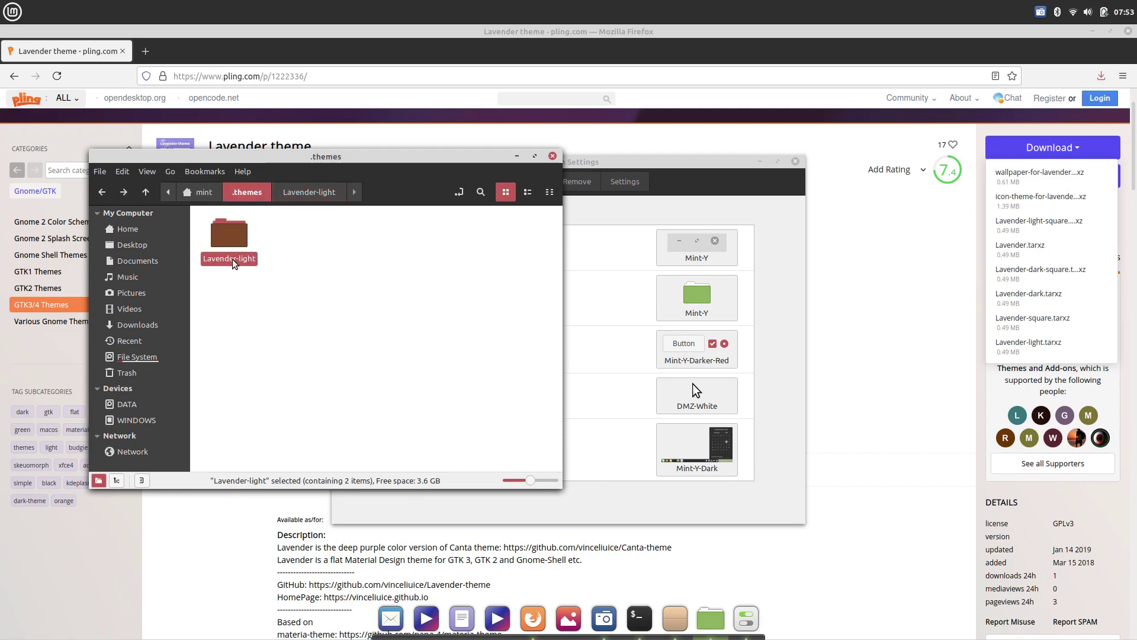
- Bookmark the Lavender-light folder in the file manager and undo its move out of .themes
left_click_drag(225, 239, 142, 253)
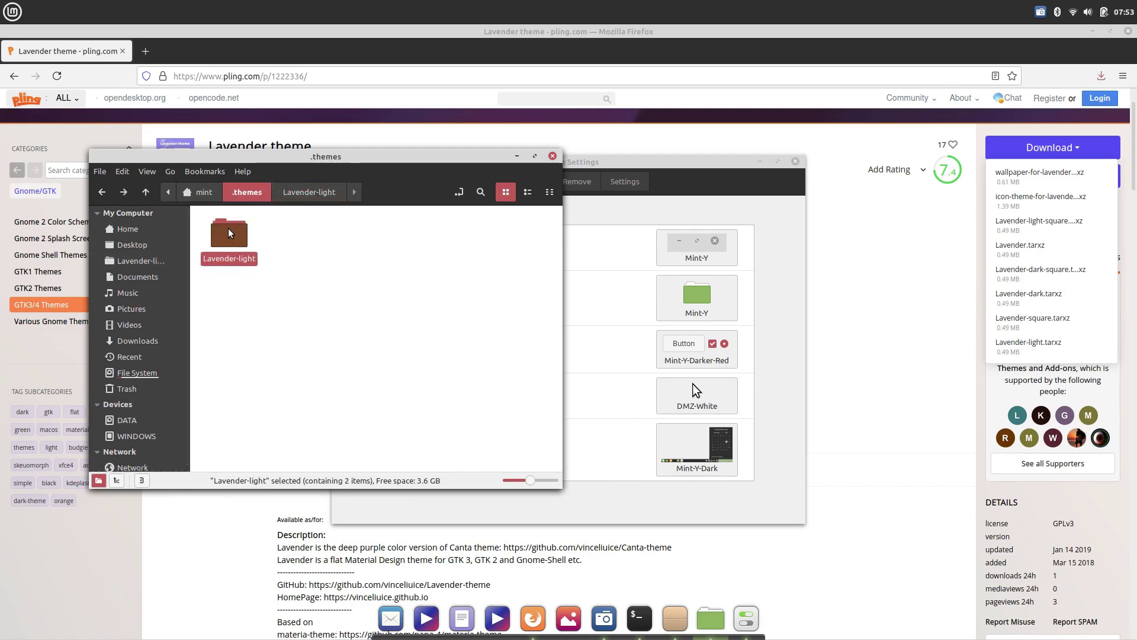
left_click_drag(230, 234, 136, 257)
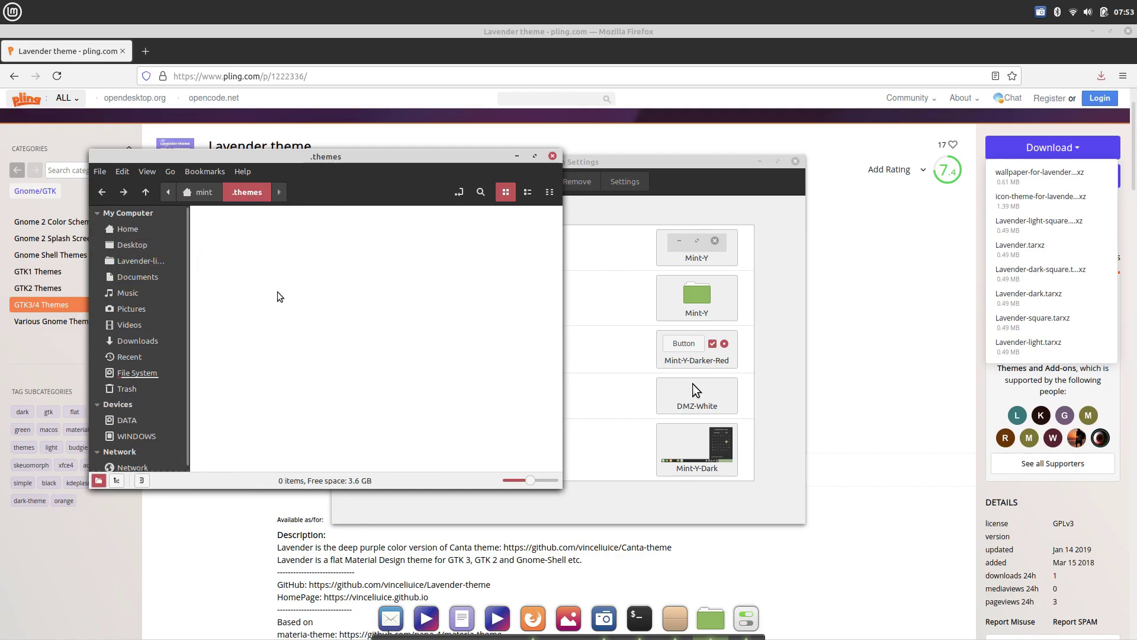
key("ctrl+z")
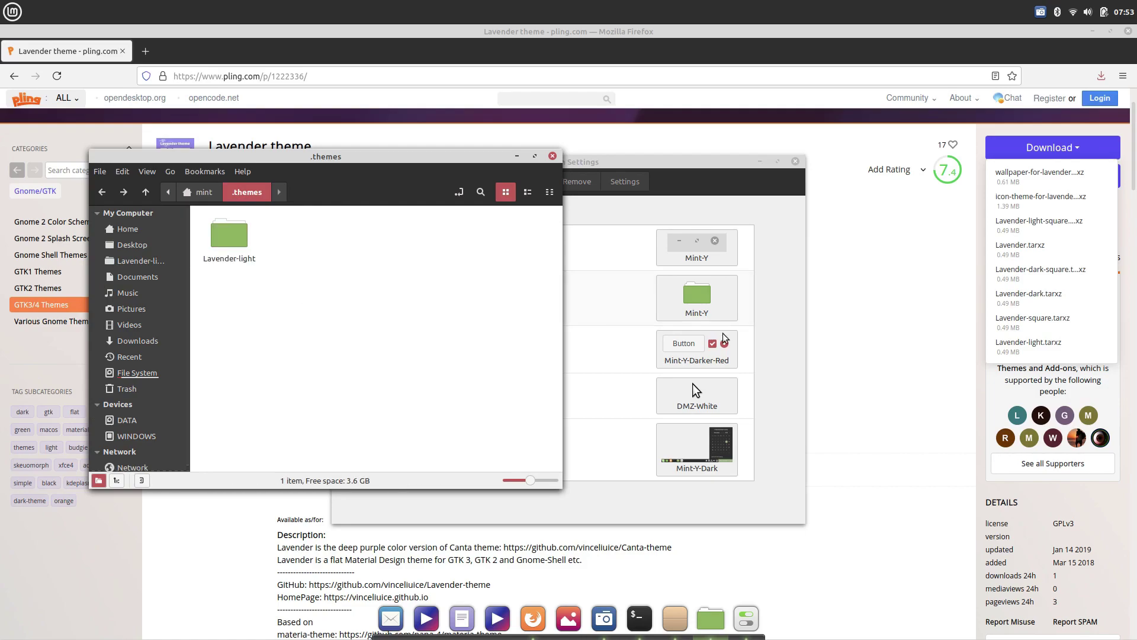
- Reload the available control themes and set the Controls theme to Lavender-light
left_click(710, 349)
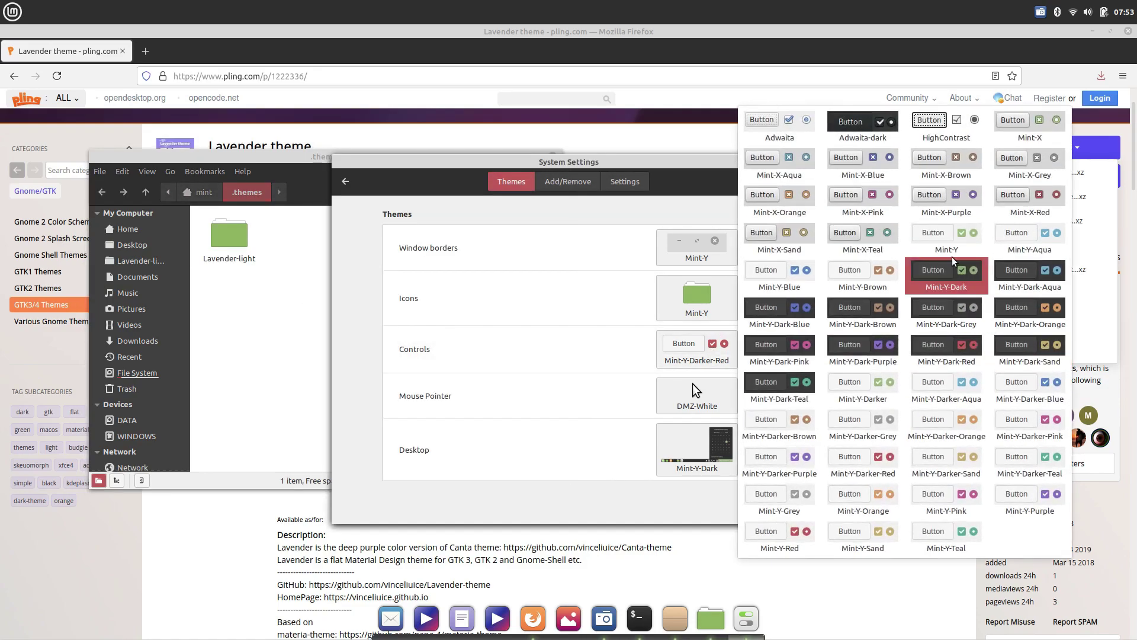
left_click(697, 351)
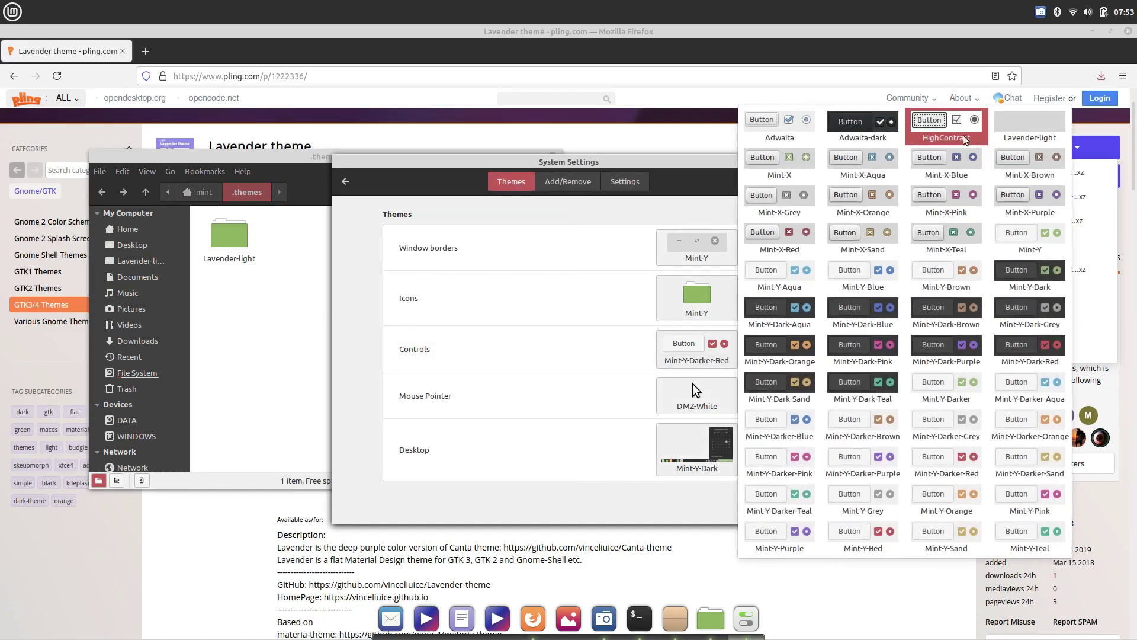
left_click(1029, 126)
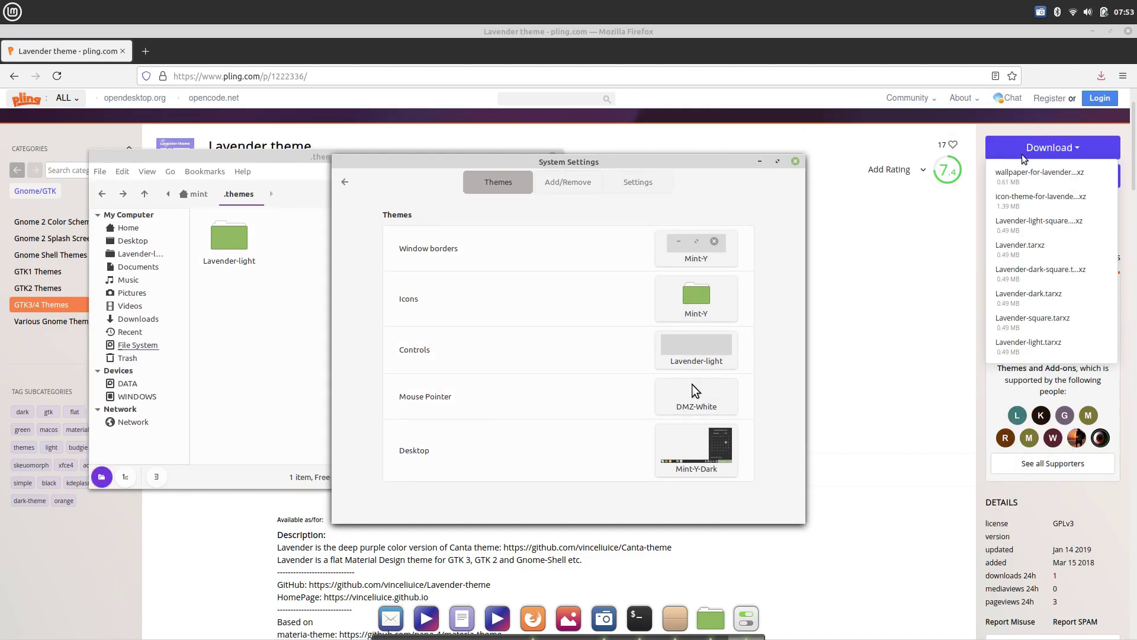
- Open Files (Nautilus) and move its window up and to the left over the other windows
key("super")
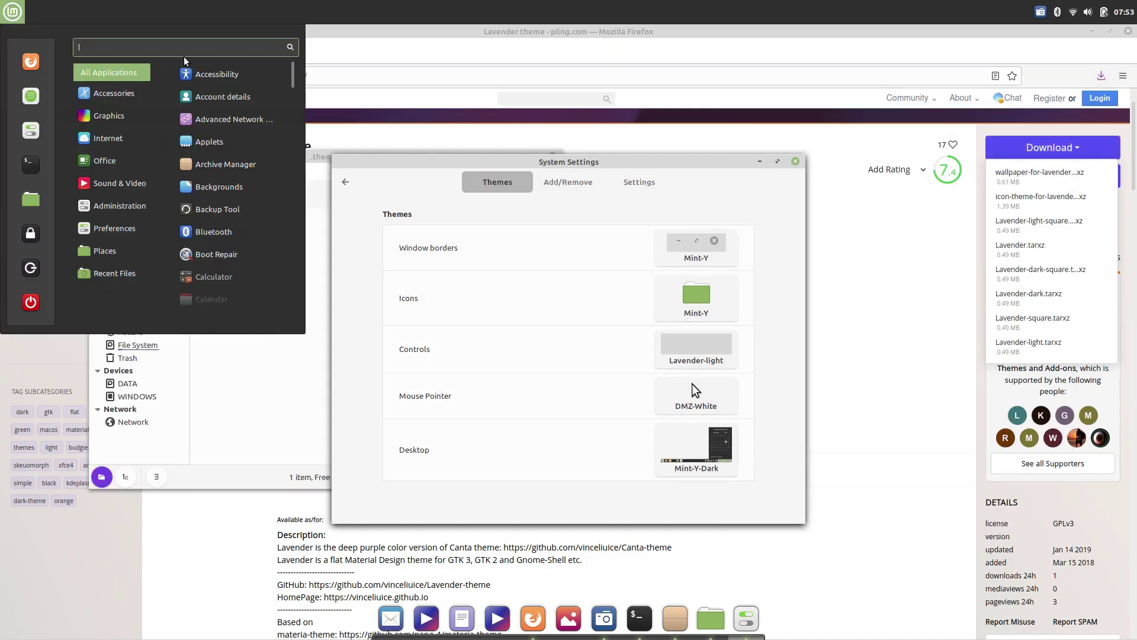
type("file")
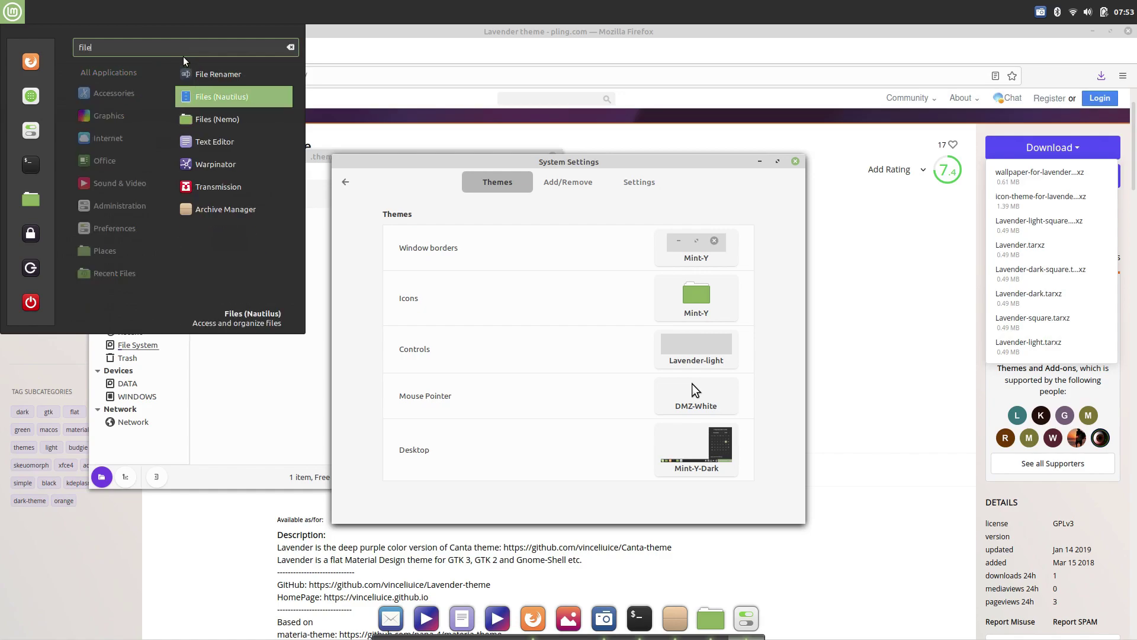
key("Return")
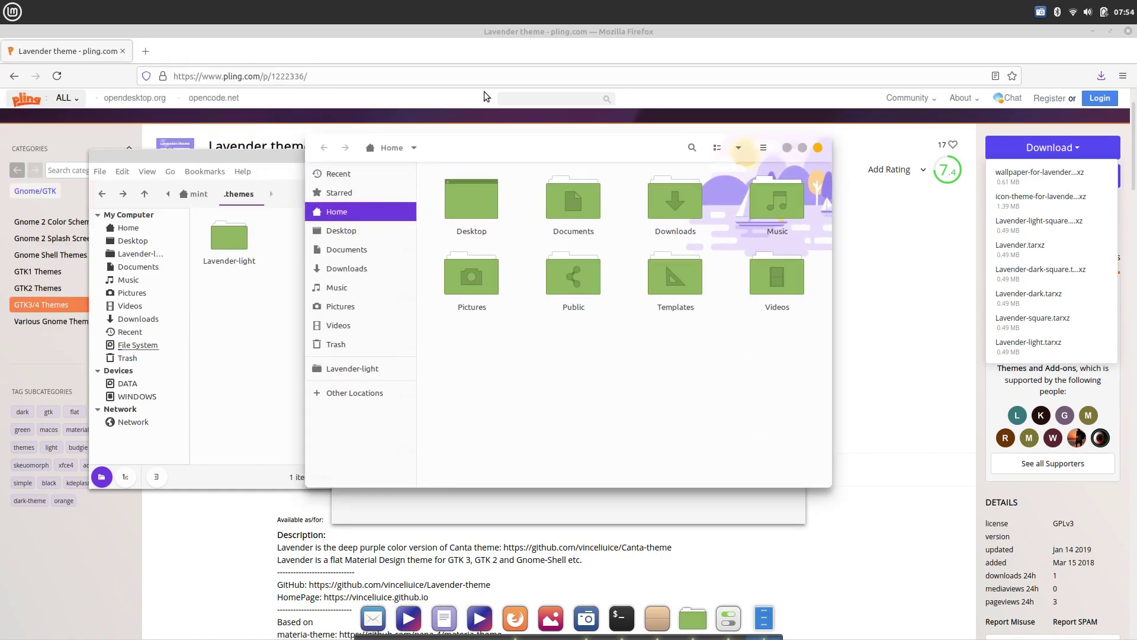
left_click_drag(713, 152, 585, 92)
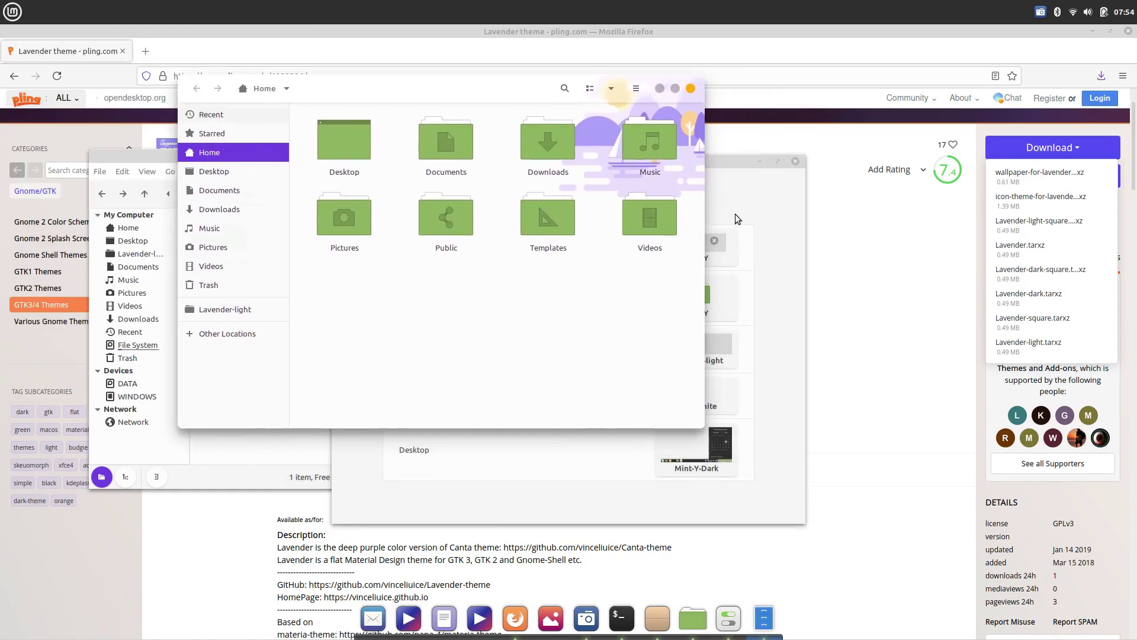
- Close the Files window, shift the Firefox window down over the desktop, and close it
left_click(691, 88)
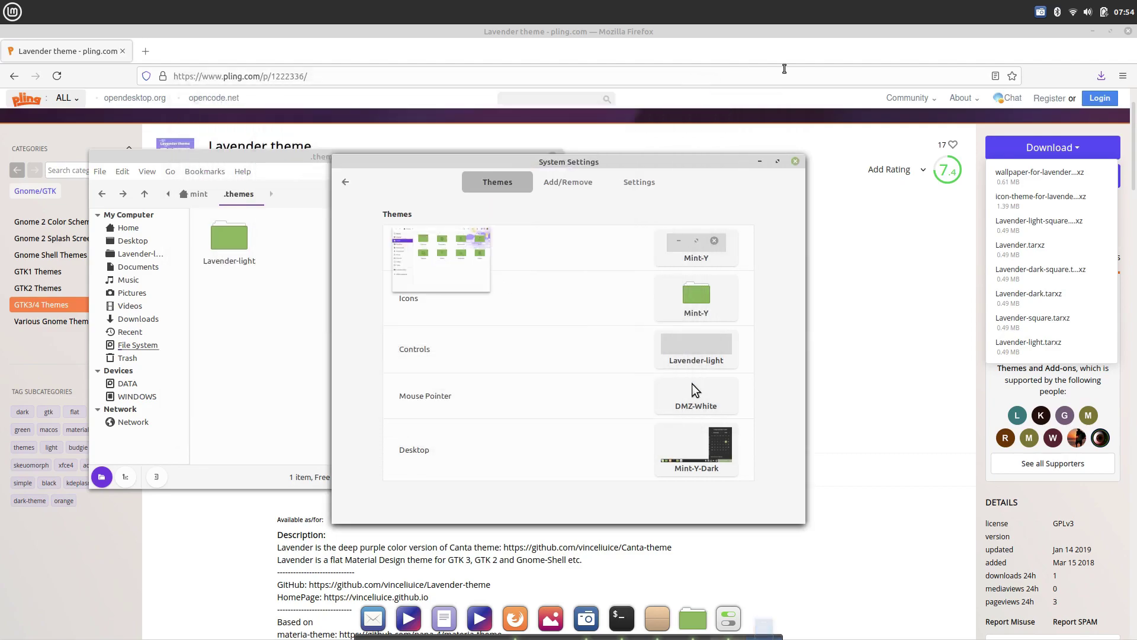
left_click_drag(693, 32, 713, 187)
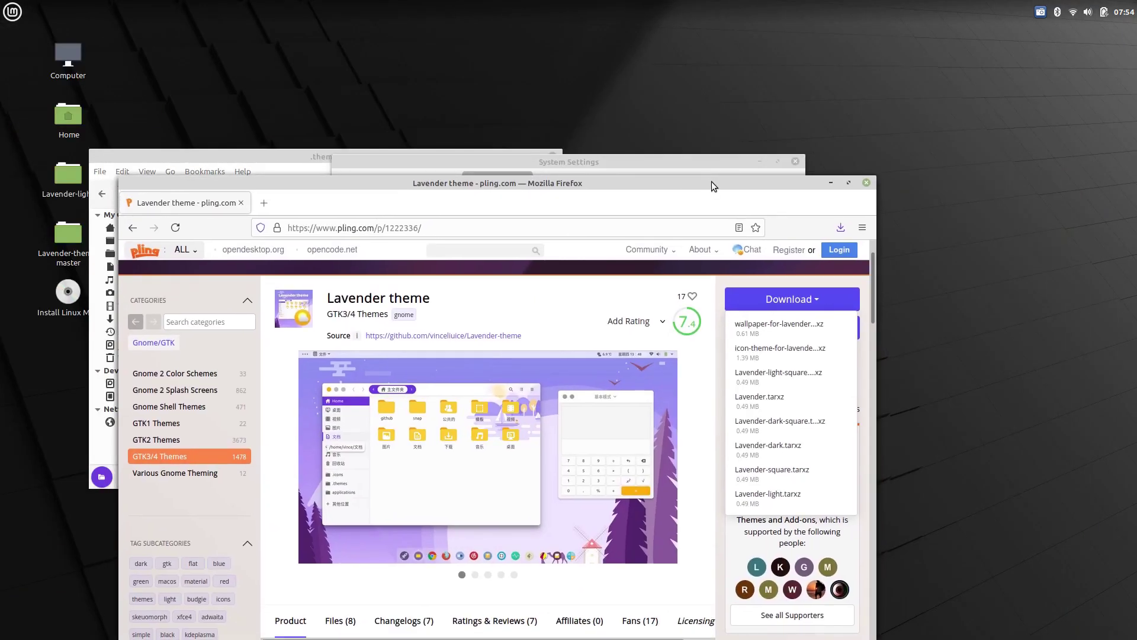
left_click(866, 185)
- Move the System Settings window up and to the right, and set the Window borders theme to Lavender-light
left_click_drag(563, 161, 761, 104)
left_click(898, 181)
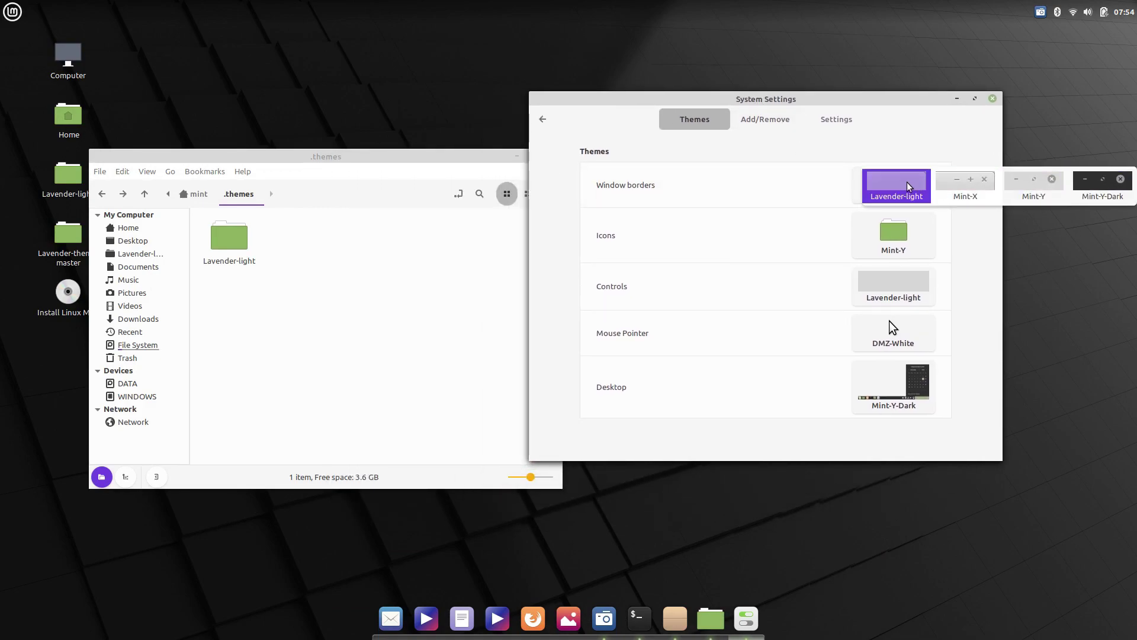
left_click(904, 183)
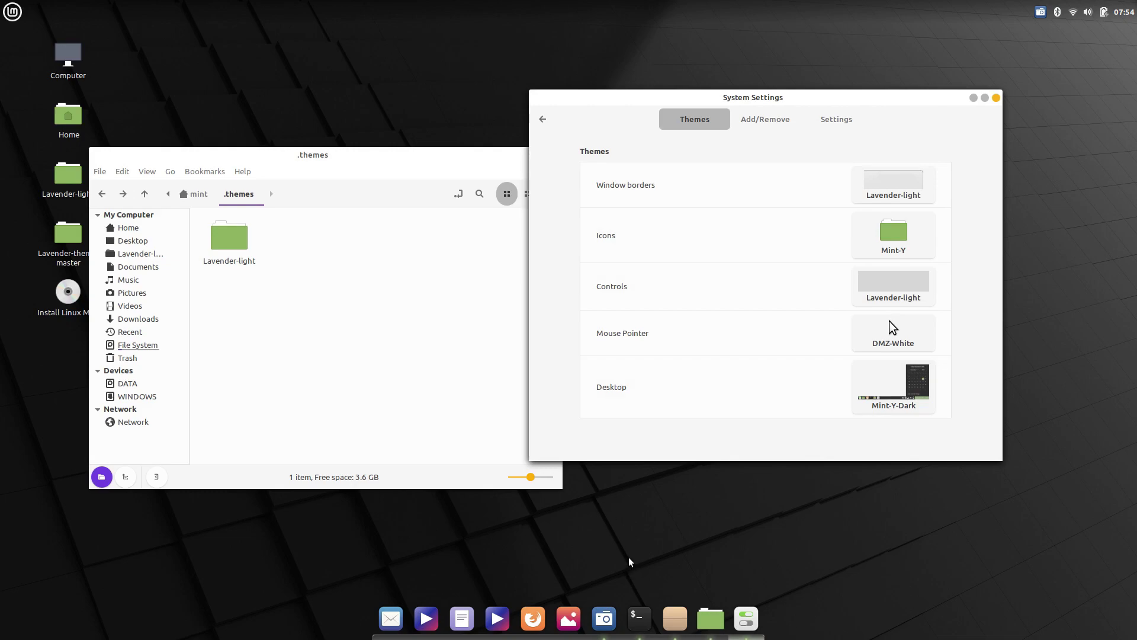
- Search the downloadable themes for "adapta" and install the light Adapta theme
left_click(759, 123)
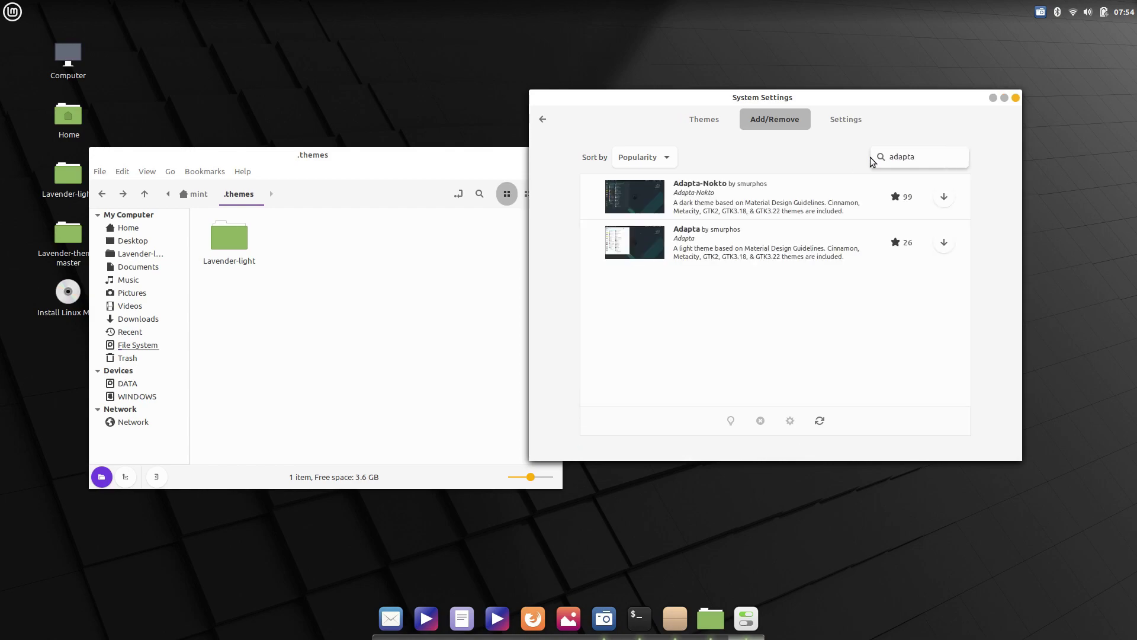
left_click(945, 242)
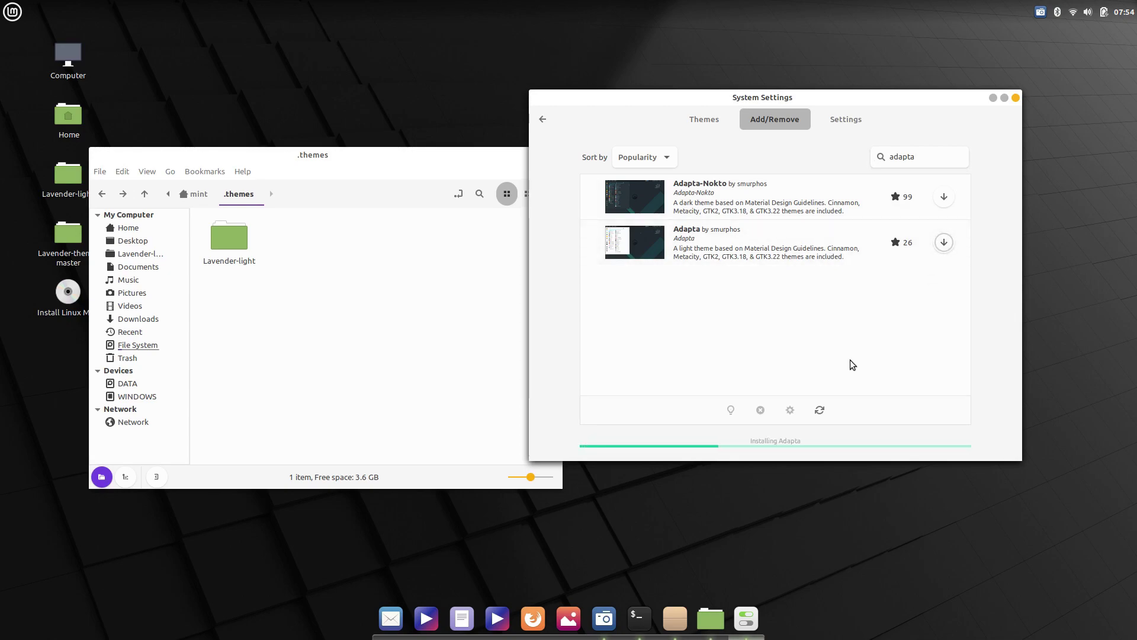
left_click(2, 6)
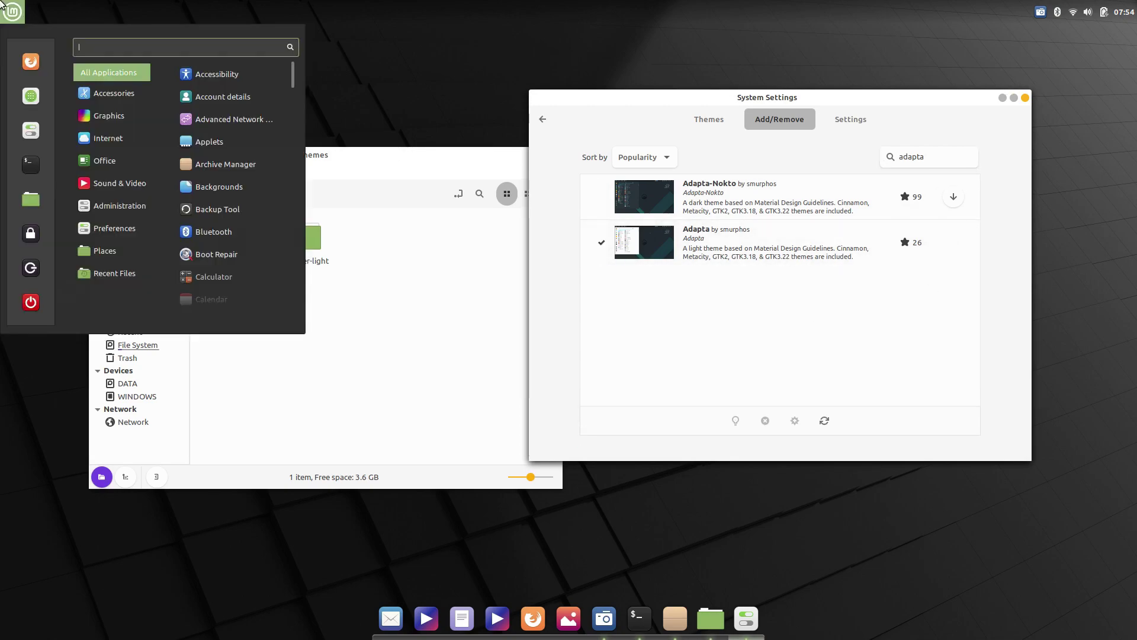
- Return to the installed theme settings and set the Desktop theme to Adapta
left_click(730, 123)
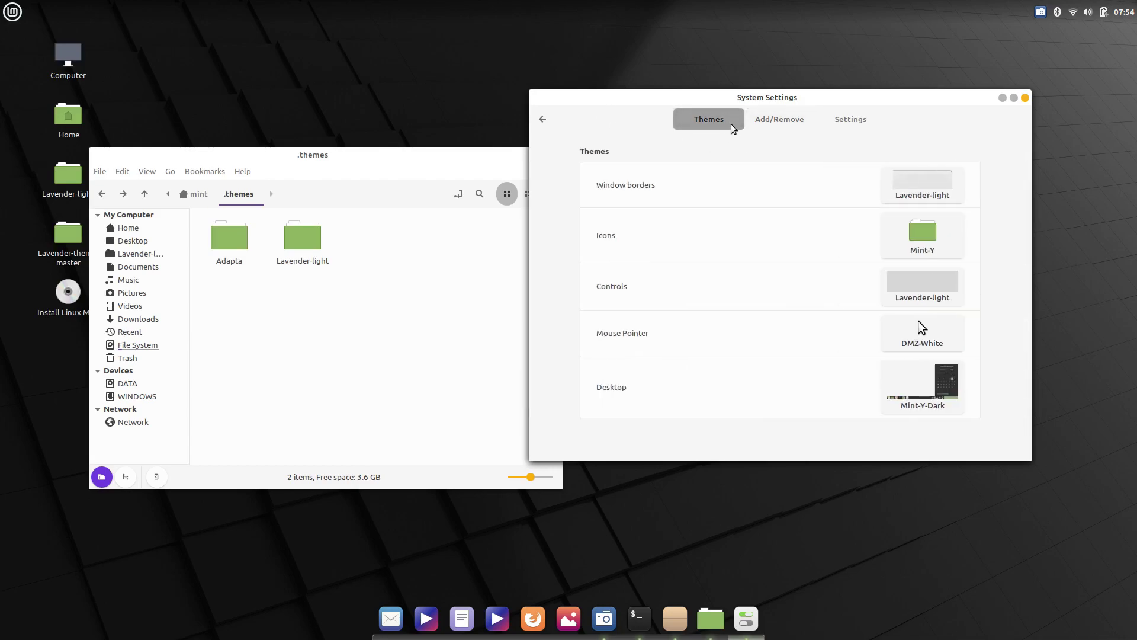
left_click(948, 383)
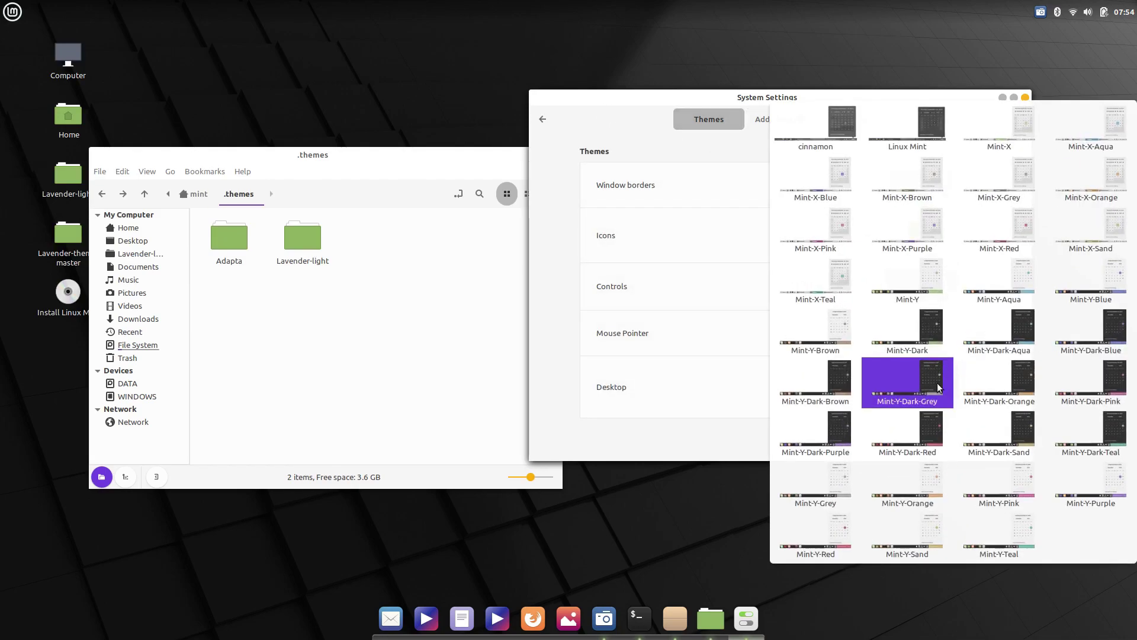
left_click(756, 400)
left_click(946, 407)
left_click(929, 148)
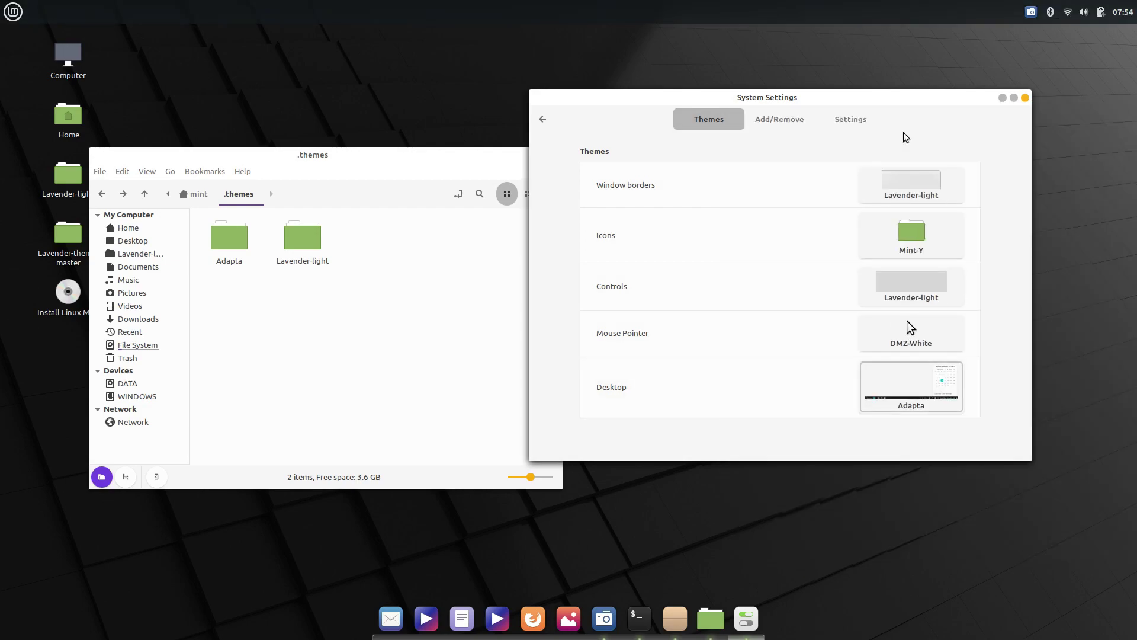
- Examine how the application menu and the calendar popup look with the Adapta theme
left_click(12, 11)
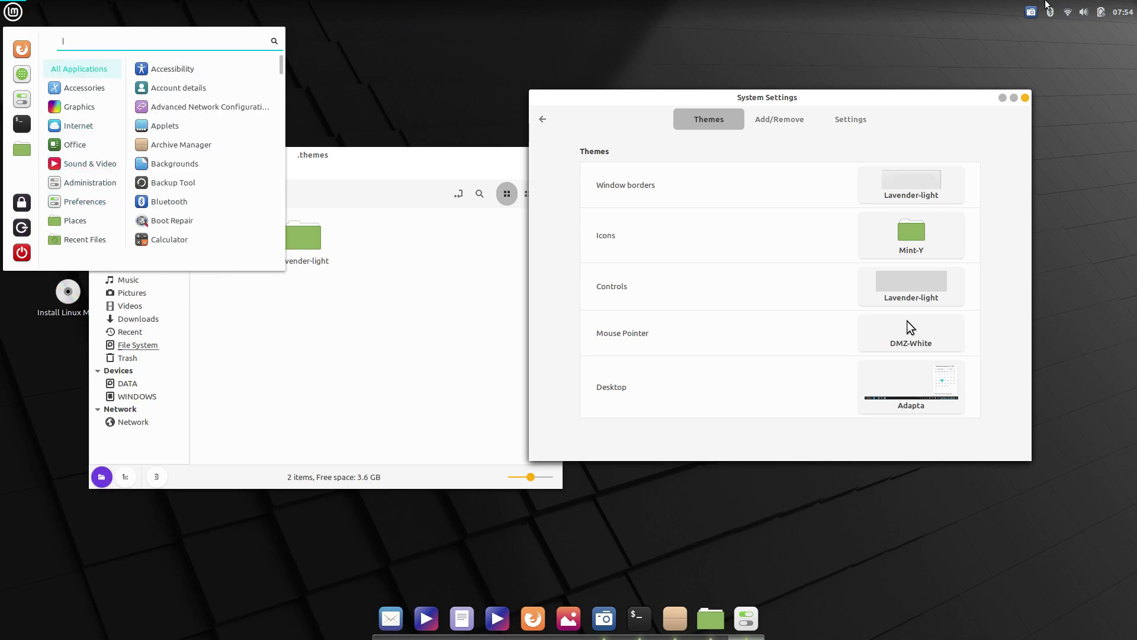
left_click(1101, 12)
left_click(1123, 12)
left_click(1123, 12)
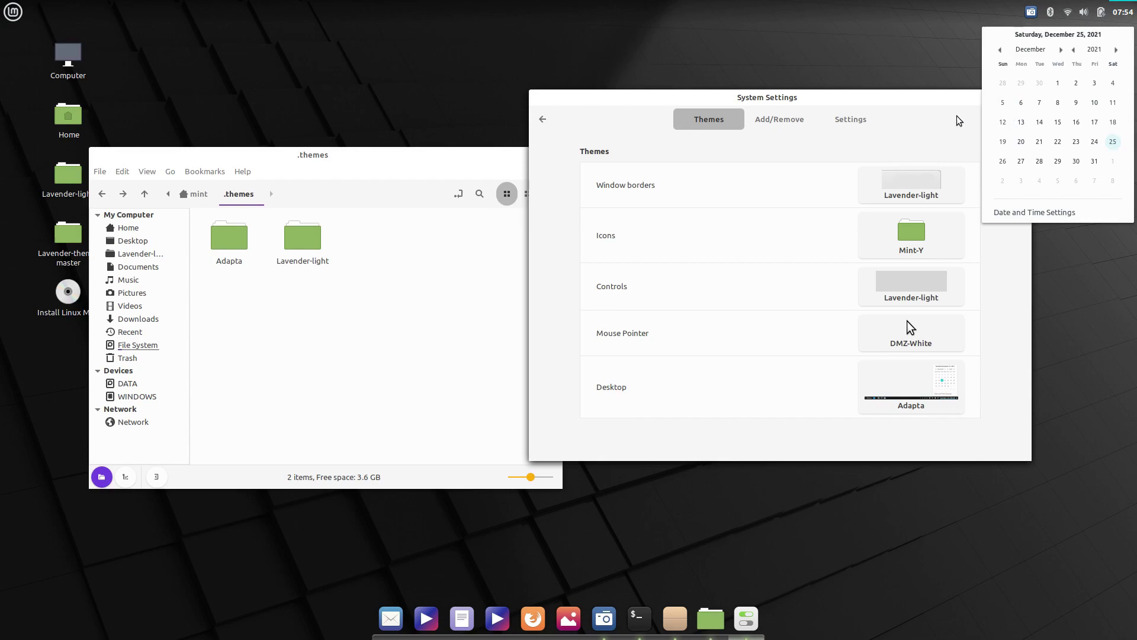
left_click(881, 107)
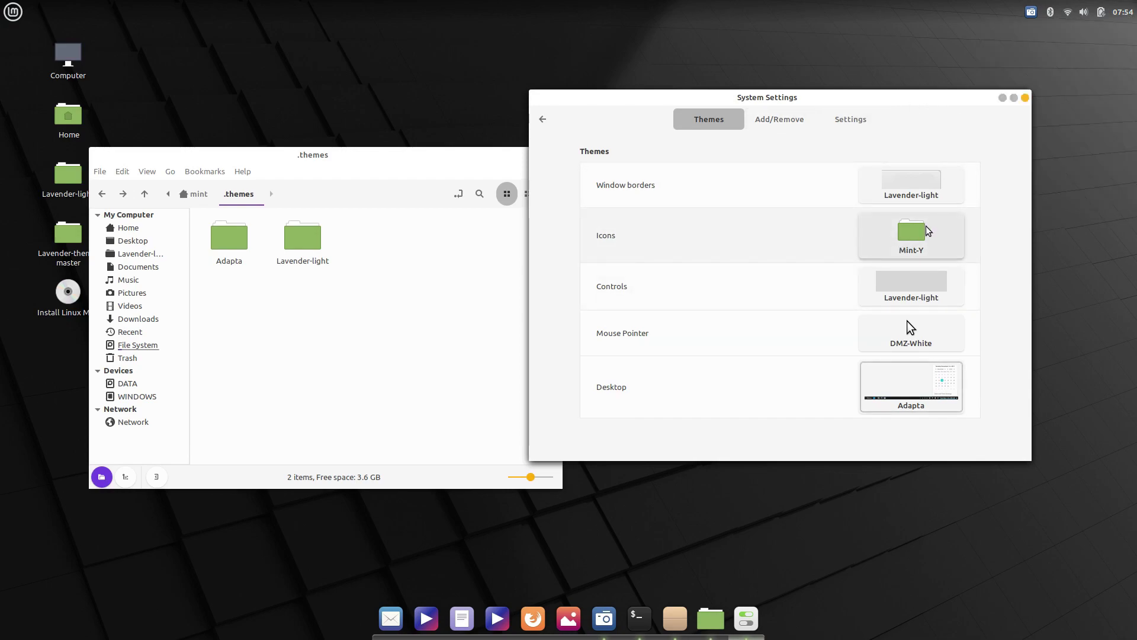
- Switch to Firefox and search the web for "kora icon pack"
left_click(533, 618)
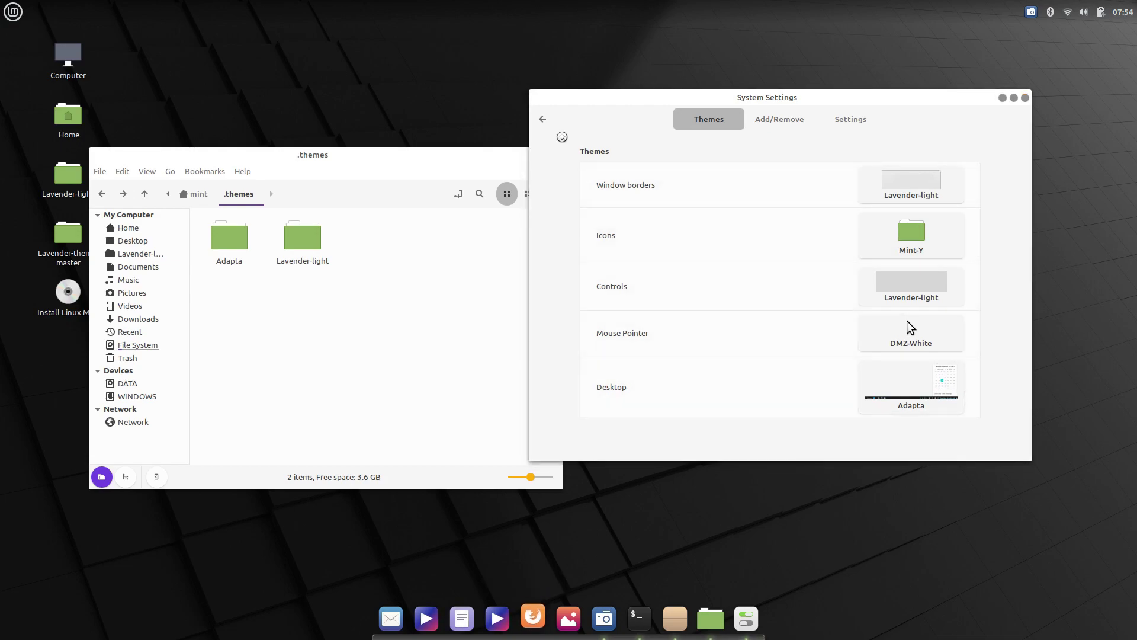
left_click(438, 89)
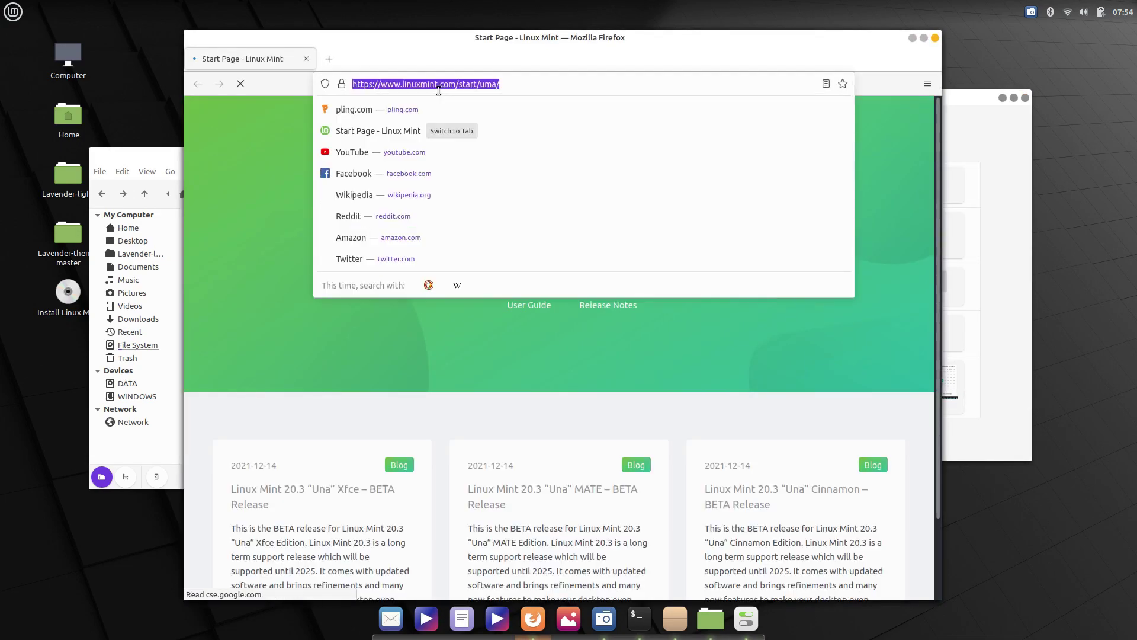
type("kora ico")
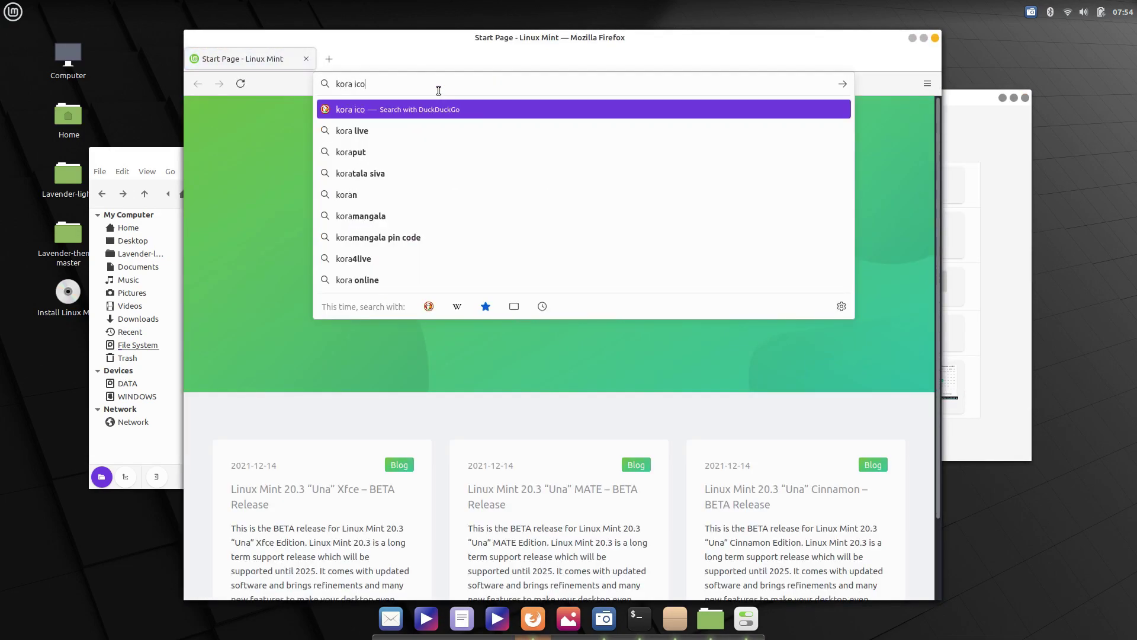
type("n pack")
key("Return")
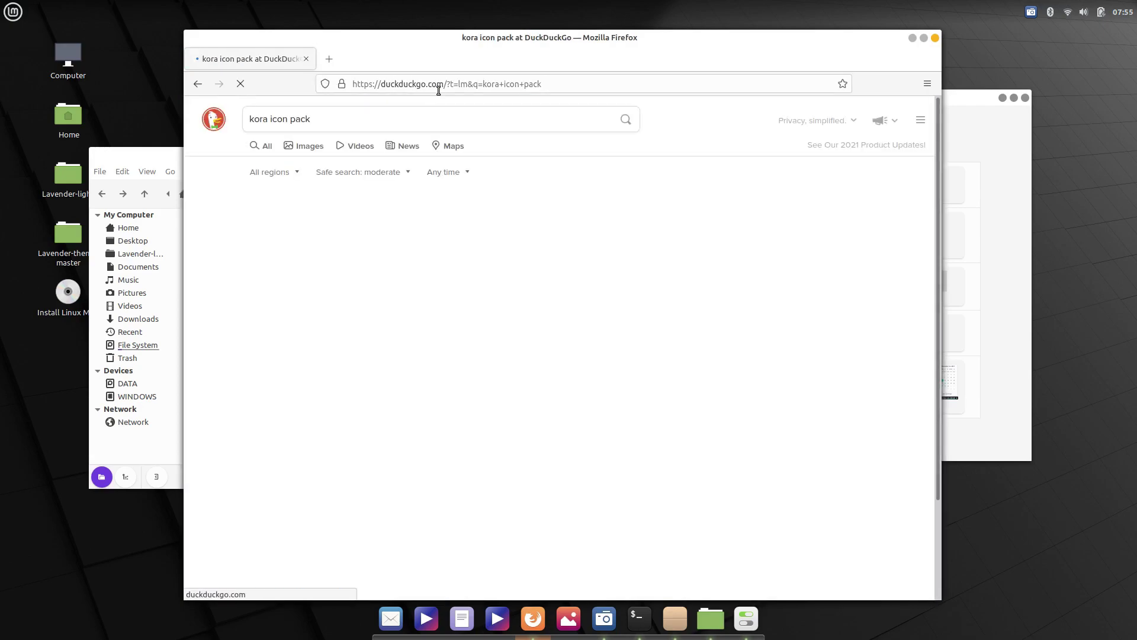
- Open the GitHub result for the Kora icon theme and review its README installation section
scroll(414, 331, "down", 5)
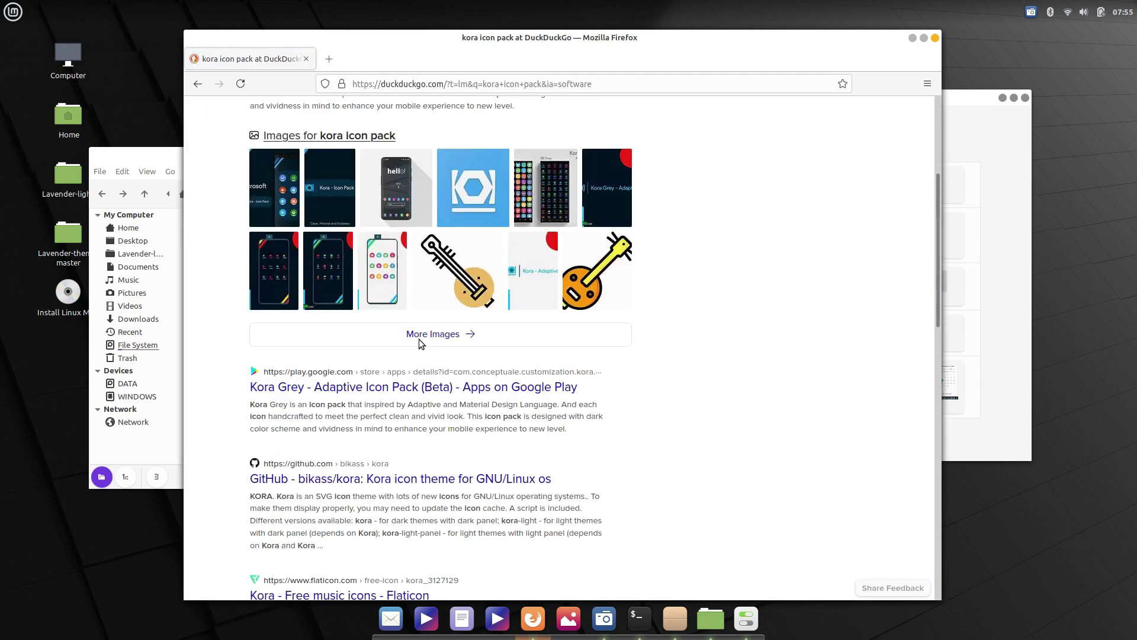
left_click(337, 361)
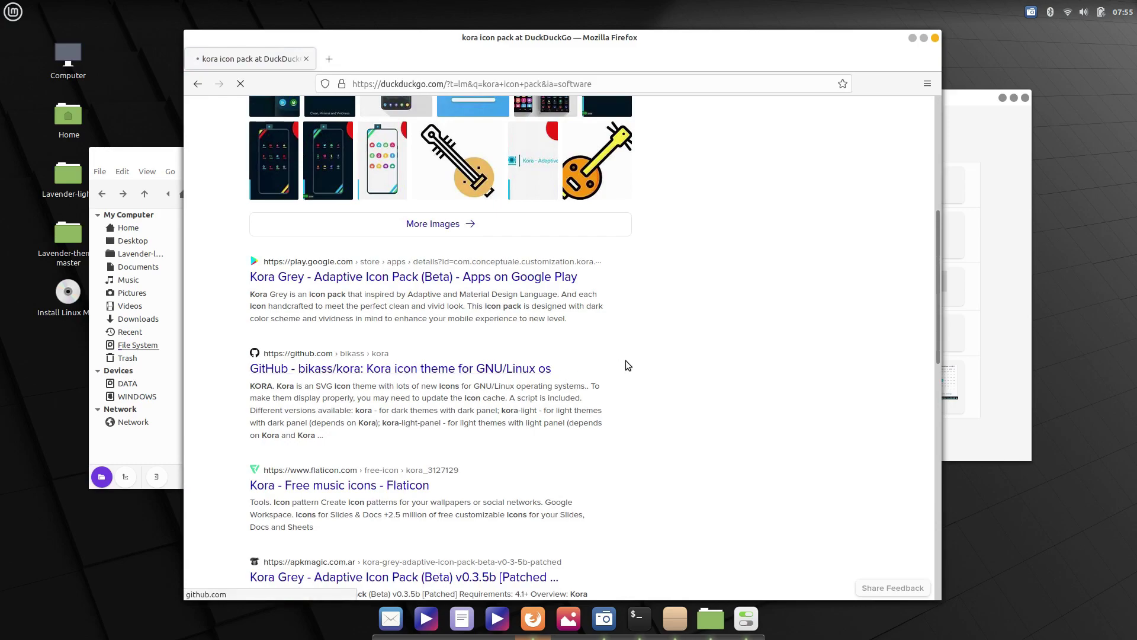
scroll(625, 360, "down", 15)
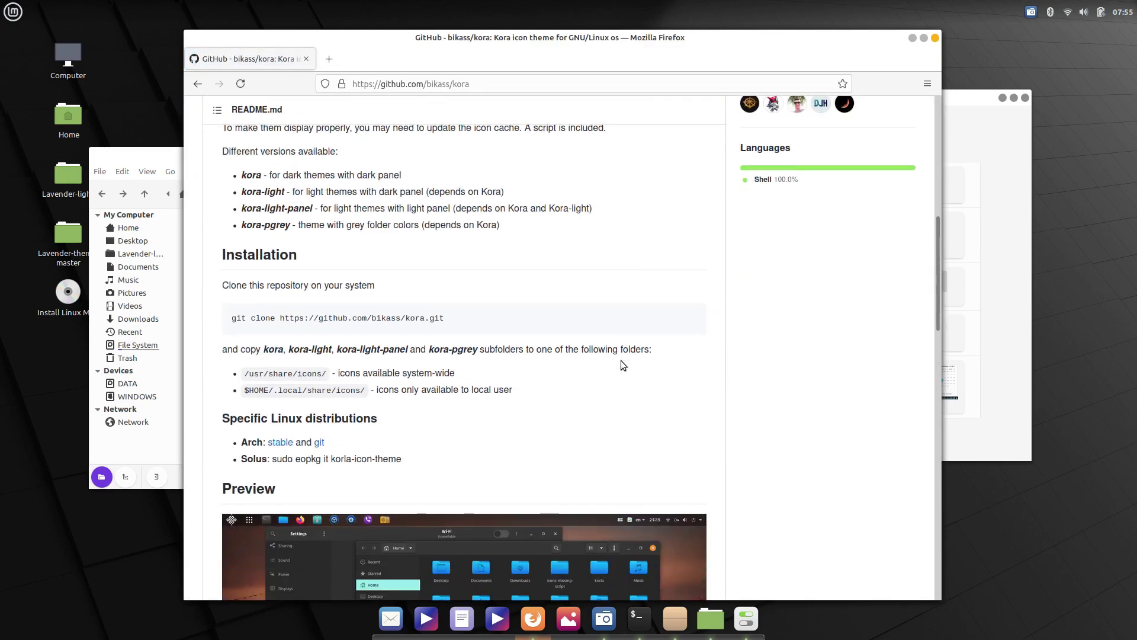
scroll(622, 362, "down", 4)
scroll(622, 363, "up", 8)
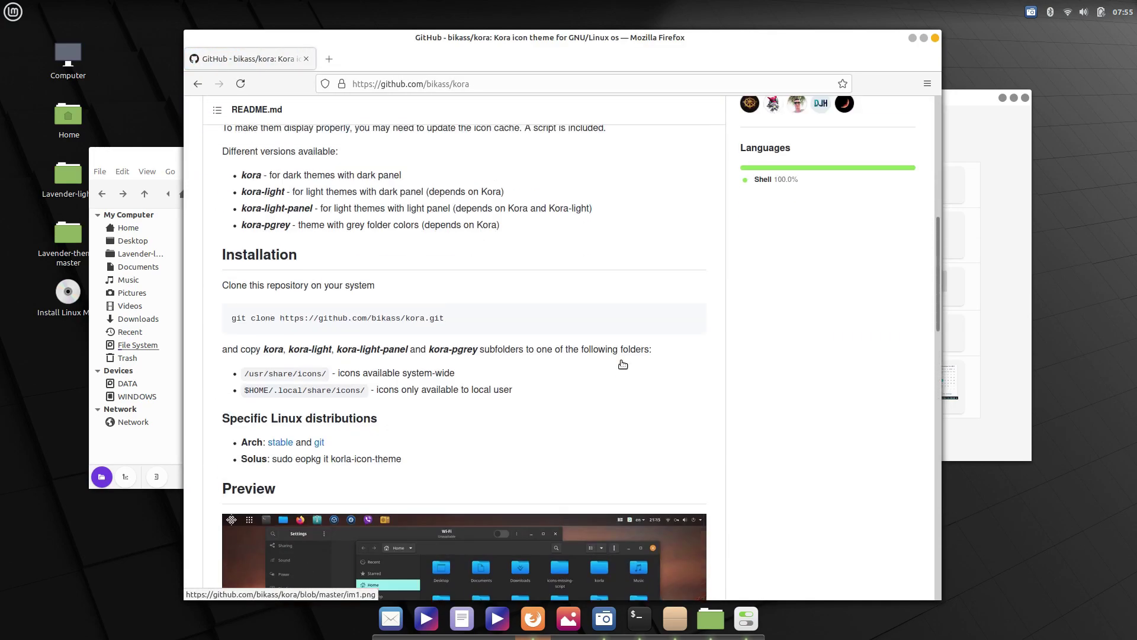
- Copy the git clone command from the README's Installation section
left_click_drag(445, 318, 231, 319)
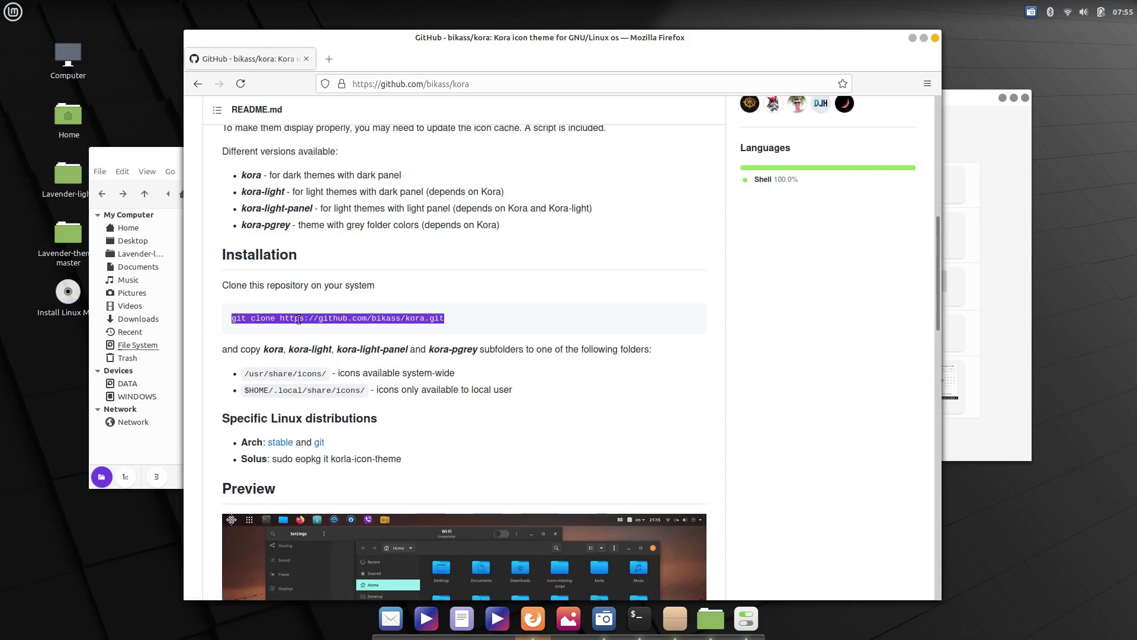
right_click(302, 319)
left_click(312, 326)
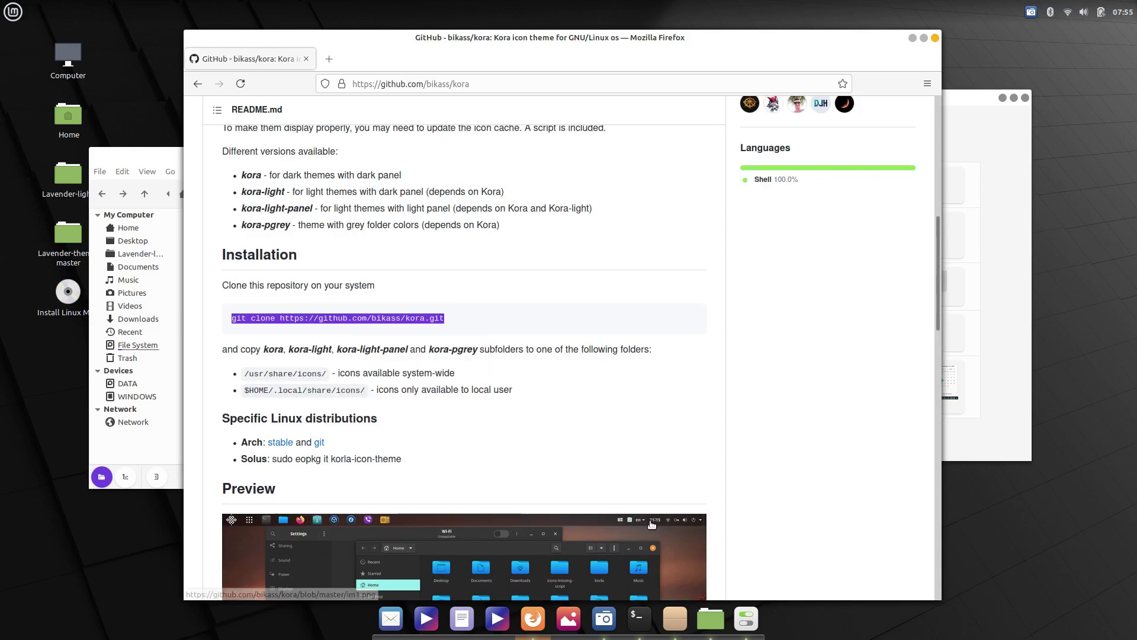
left_click(639, 618)
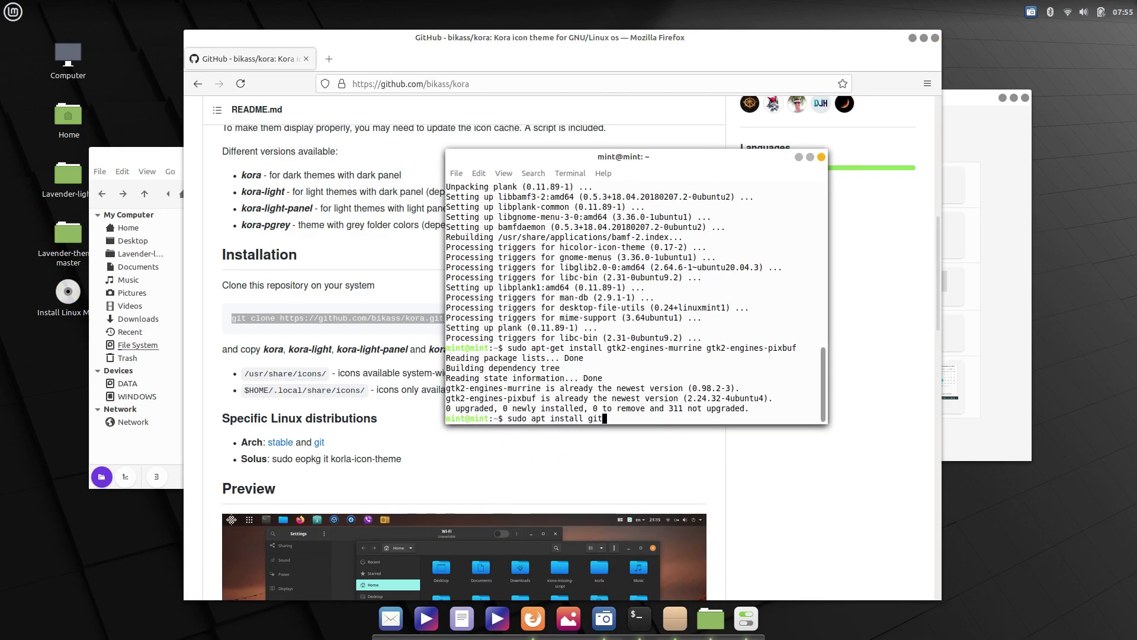
key("Return")
type("Y")
key("Return")
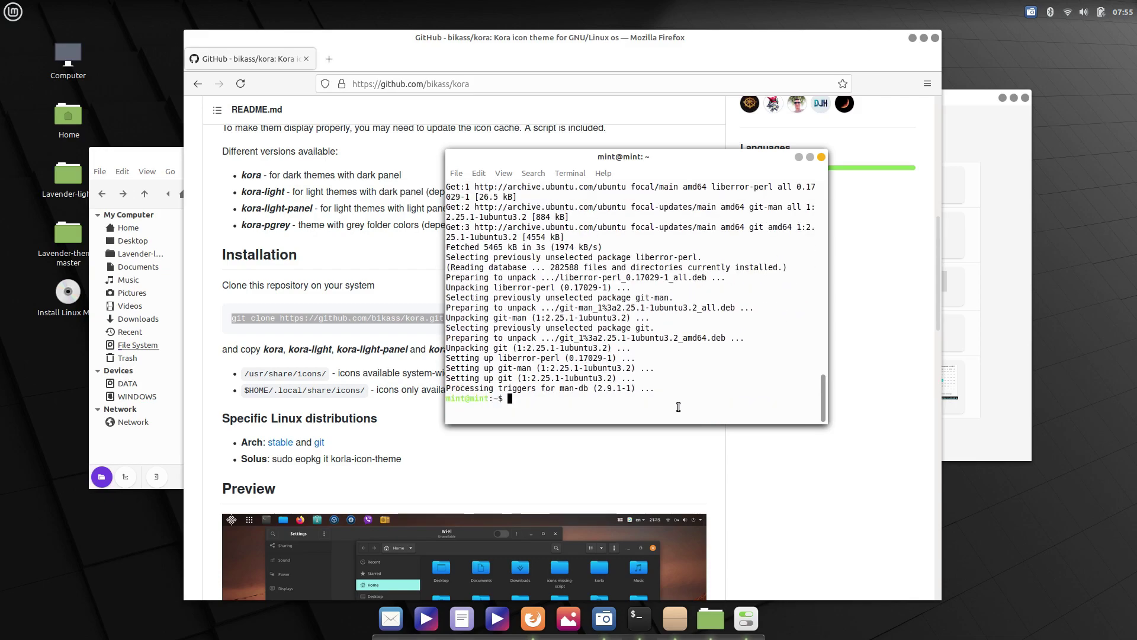
key("ctrl+shift+v")
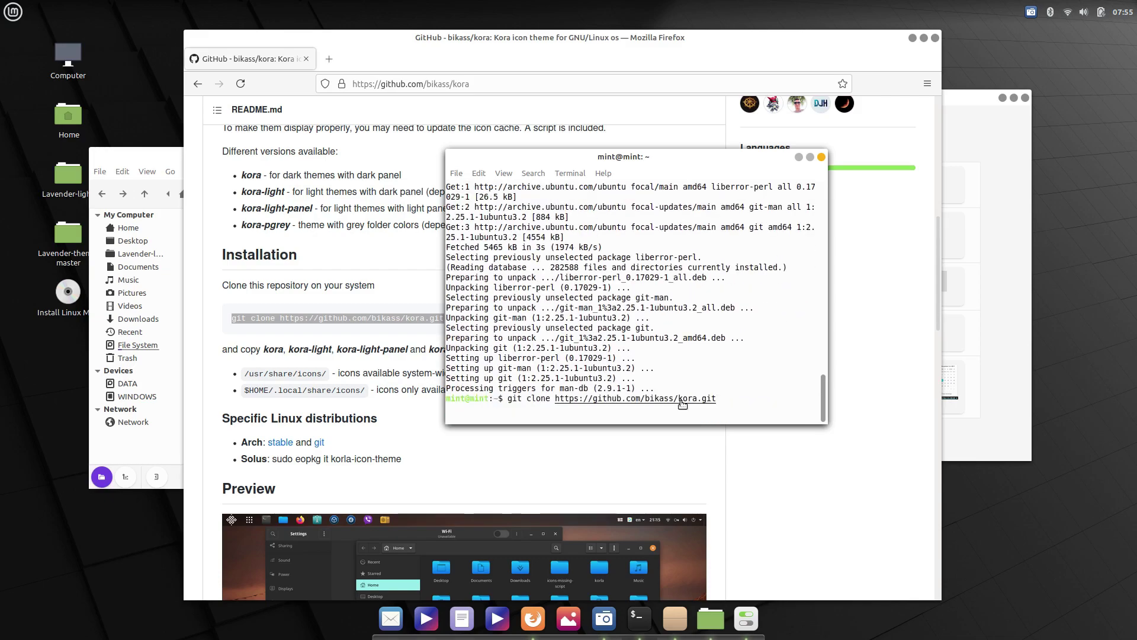
key("Return")
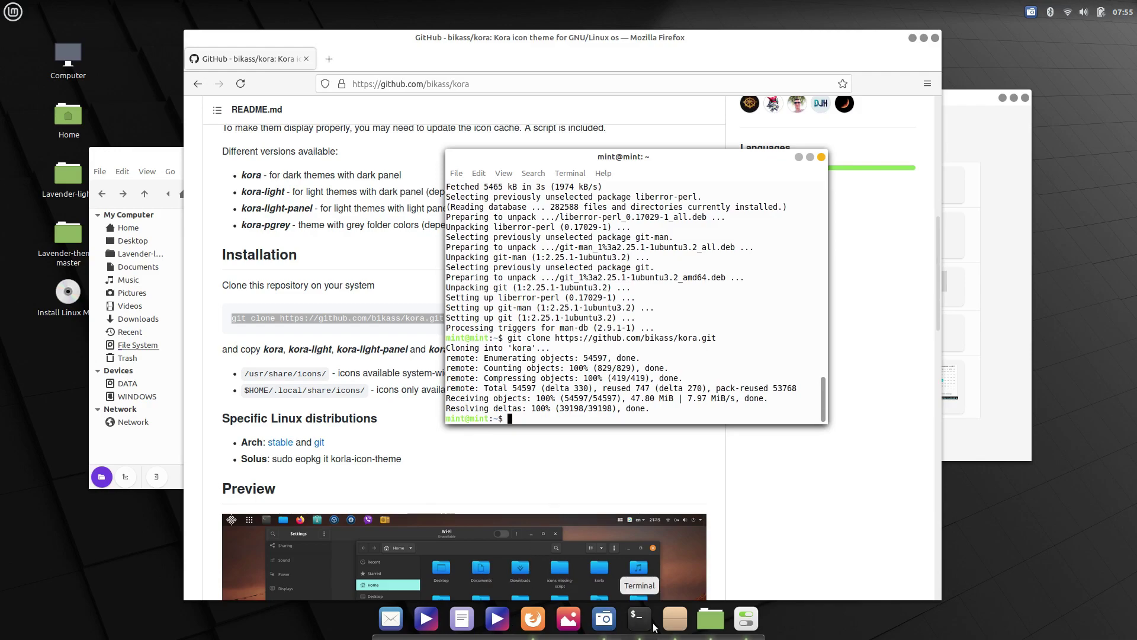
- Switch to the file manager, go to the home folder, and move its window up and to the right
left_click(710, 618)
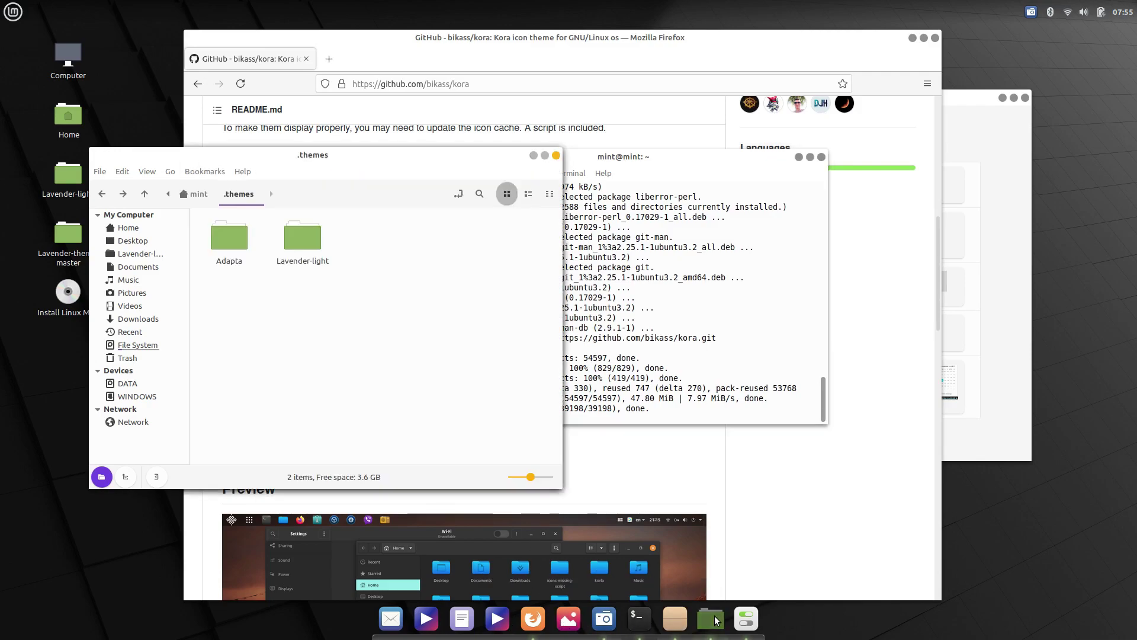
left_click_drag(193, 158, 373, 214)
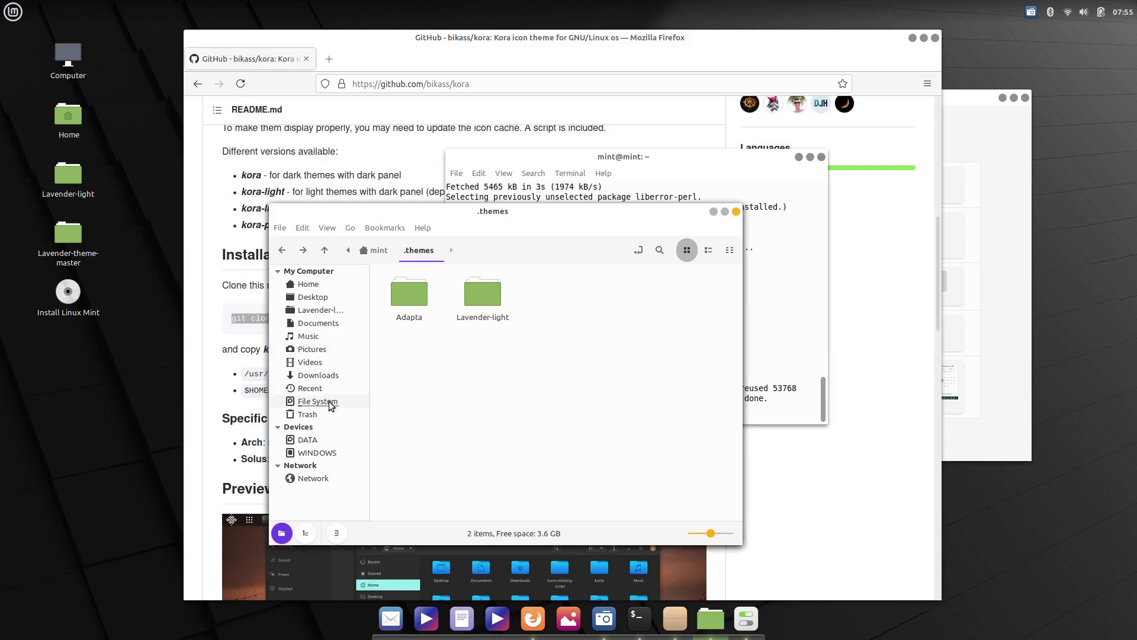
left_click(318, 401)
left_click(428, 254)
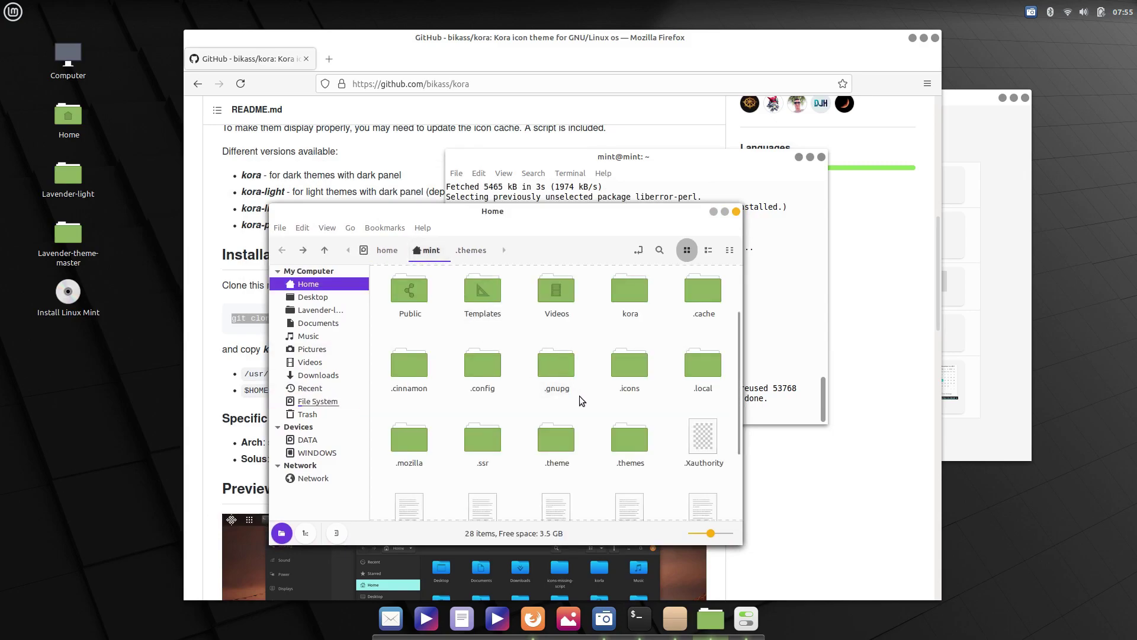
left_click_drag(579, 219, 737, 149)
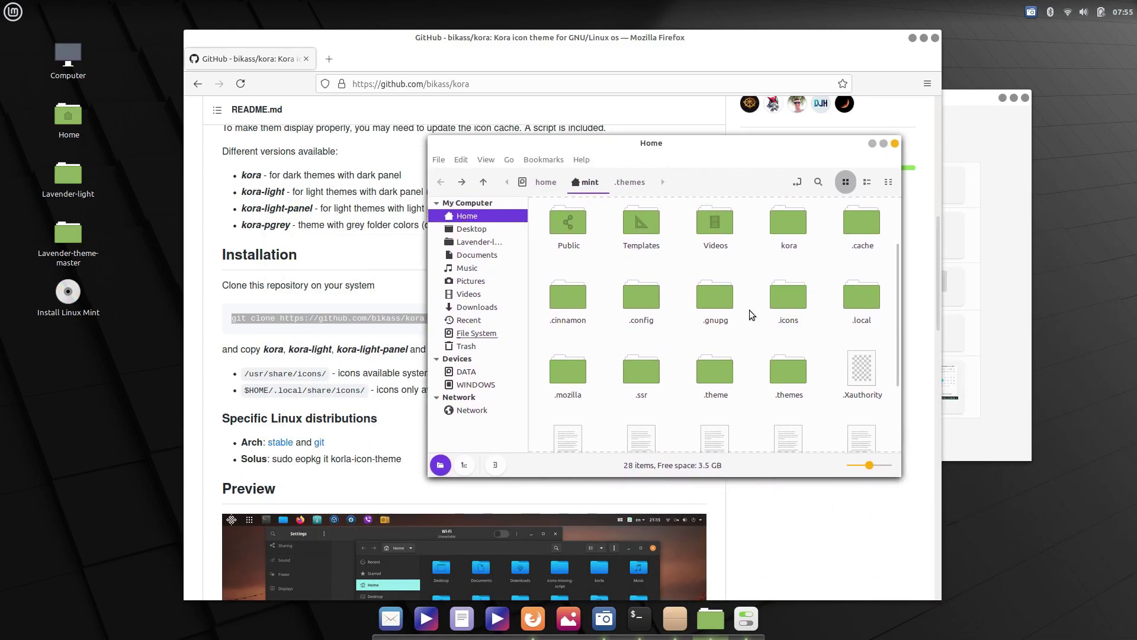
scroll(786, 352, "up", 2)
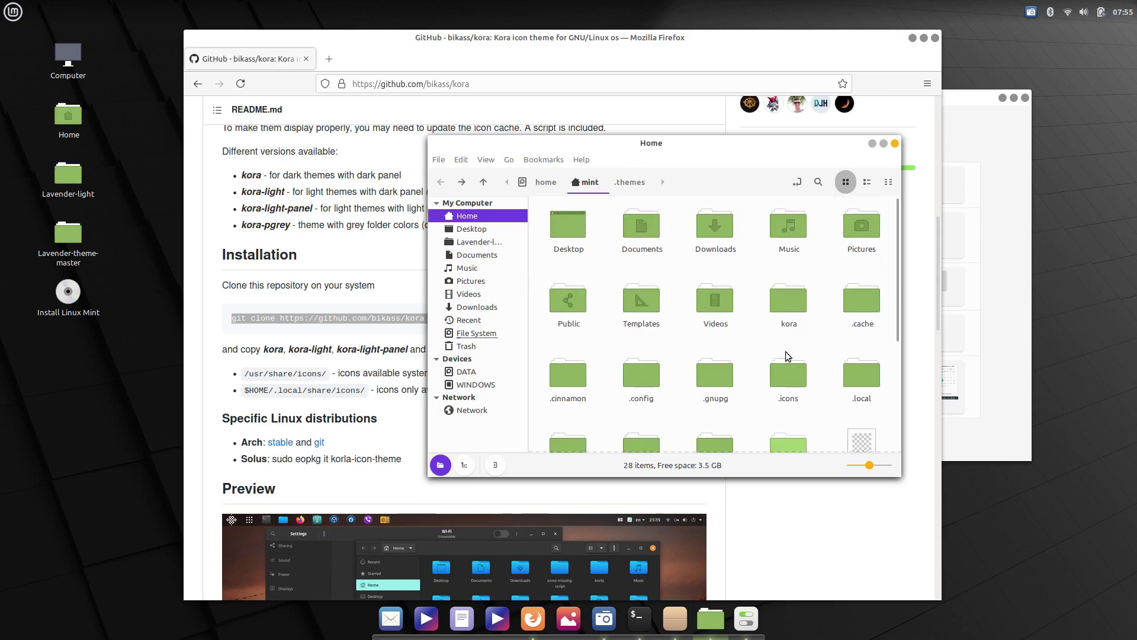
- Open the cloned kora folder and cut its kora, kora-light, kora-light-panel and kora-pgrey subfolders
double_click(786, 308)
left_click_drag(556, 259, 784, 239)
right_click(784, 238)
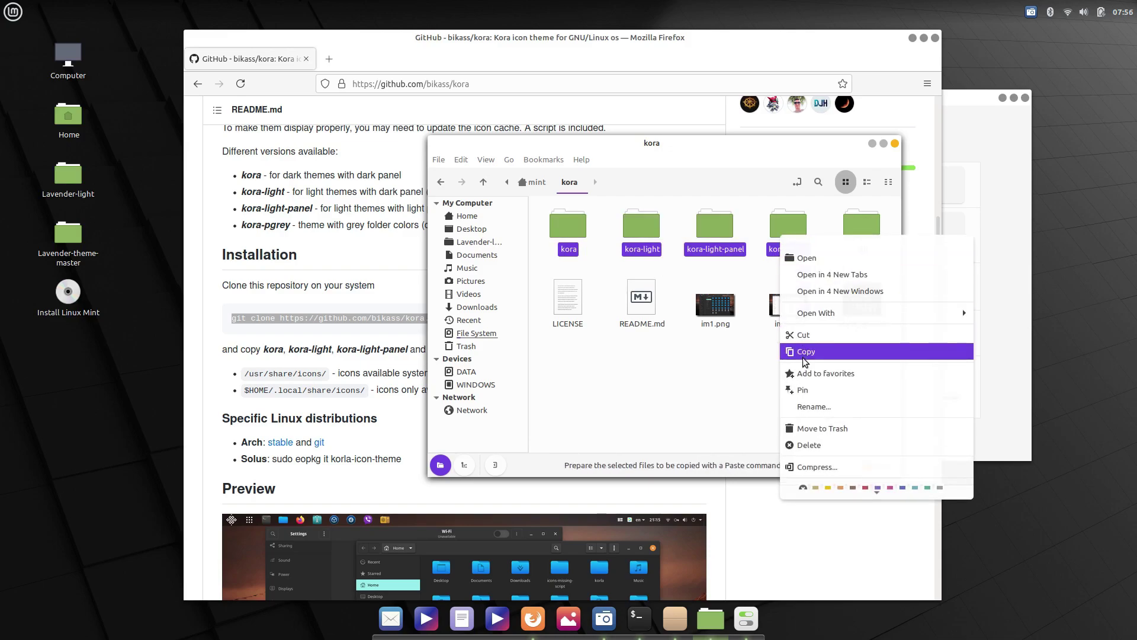
left_click(800, 335)
- Go back to the home folder, open .icons, and paste the four kora subfolders there
left_click(545, 187)
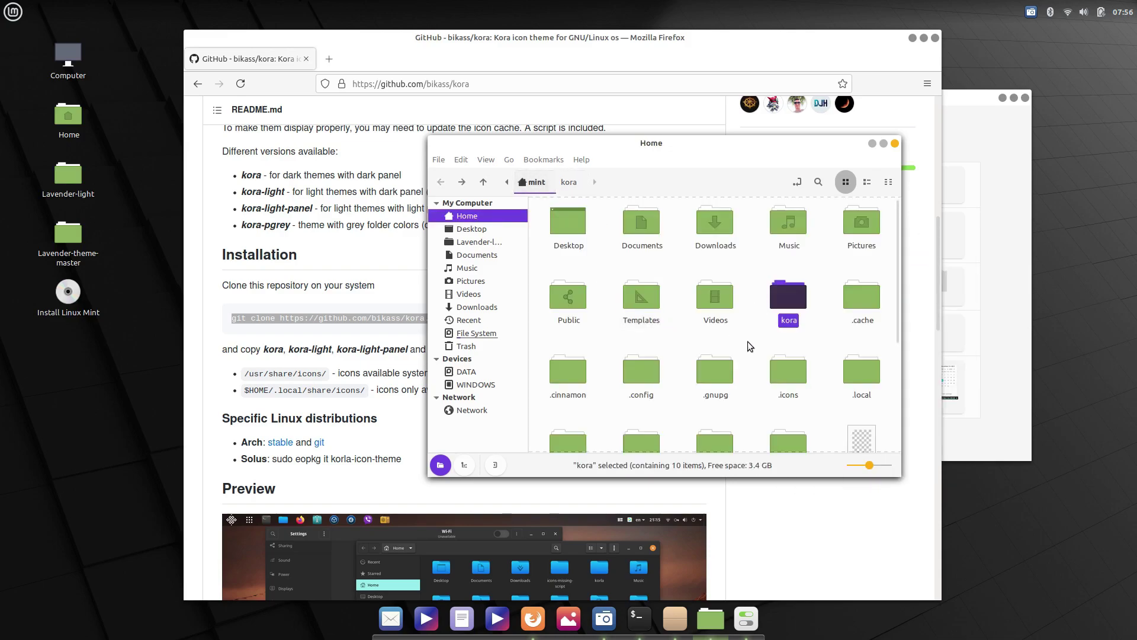
scroll(770, 360, "down", 1)
double_click(784, 344)
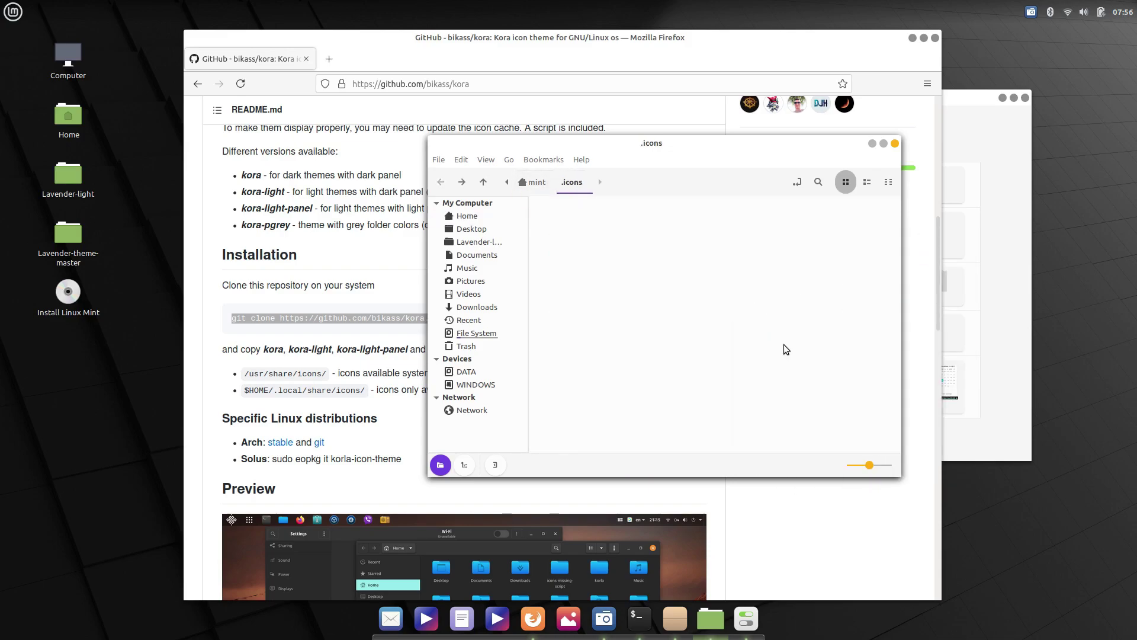
right_click(728, 355)
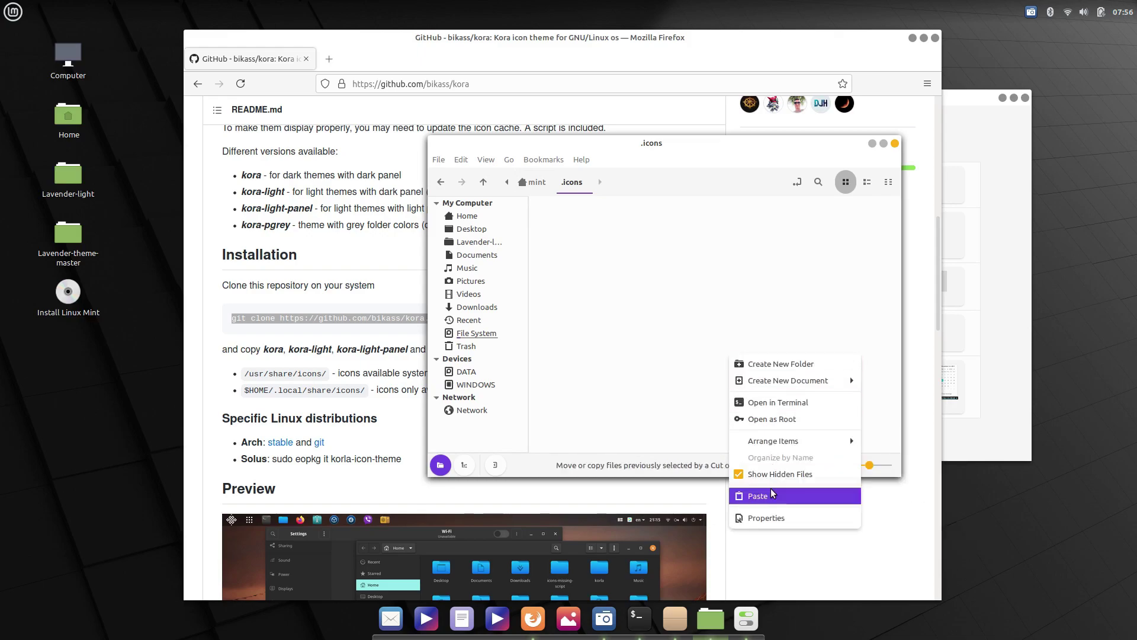
left_click(770, 494)
left_click(745, 384)
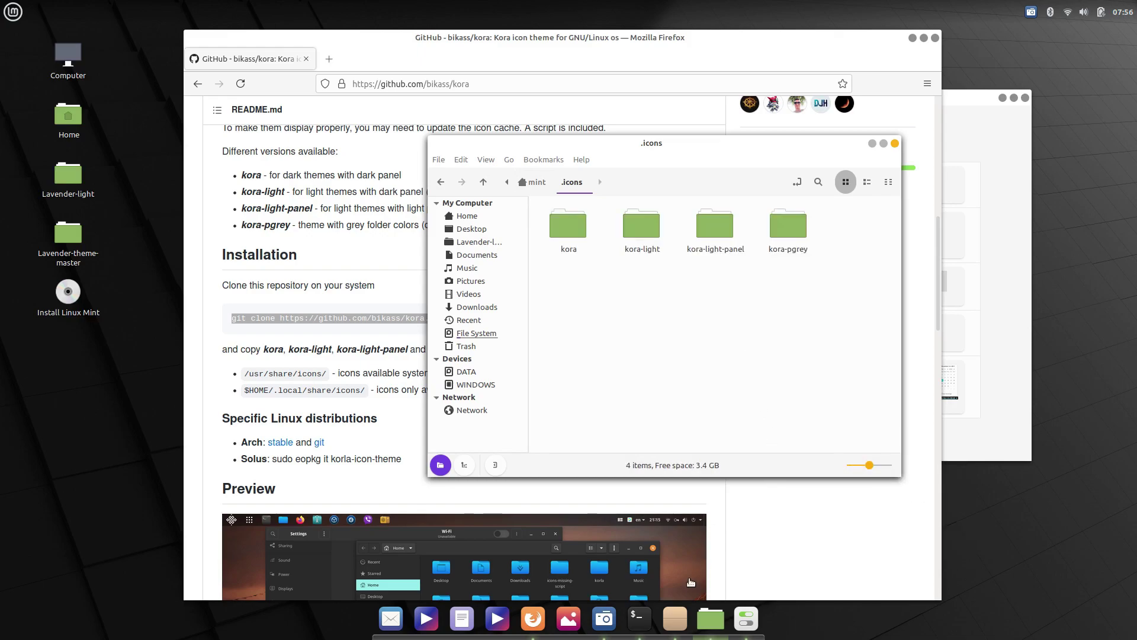
- Switch to the Themes settings and set the icon theme to kora
left_click(746, 618)
left_click(917, 243)
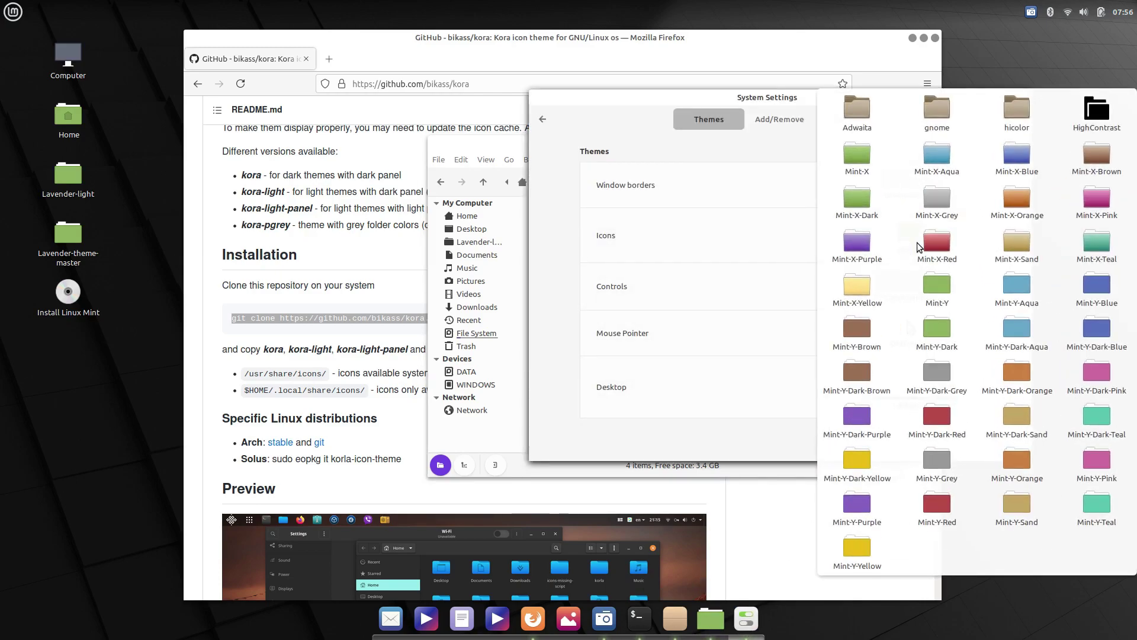
left_click(916, 243)
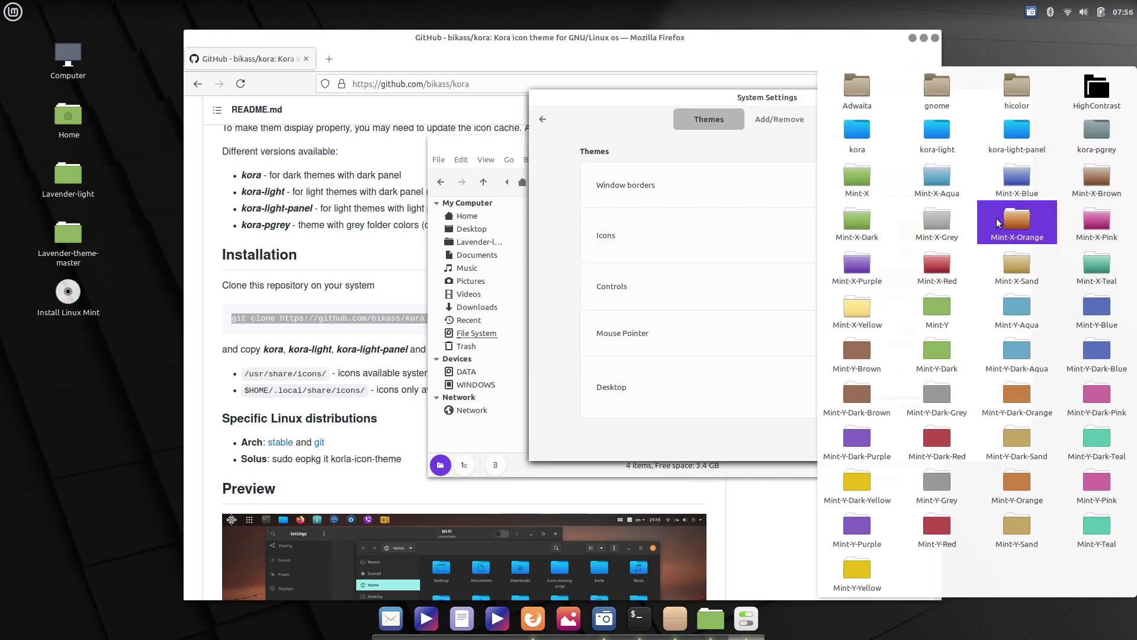
left_click(858, 132)
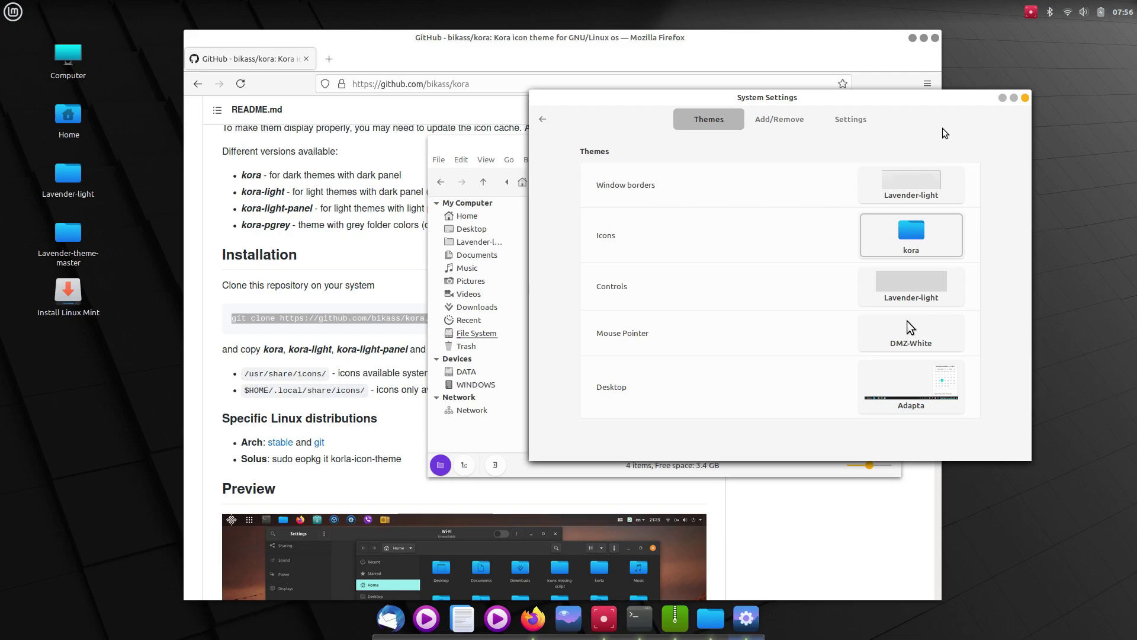
- Look over the available mouse pointer themes and dismiss the choices
left_click_drag(868, 109, 864, 110)
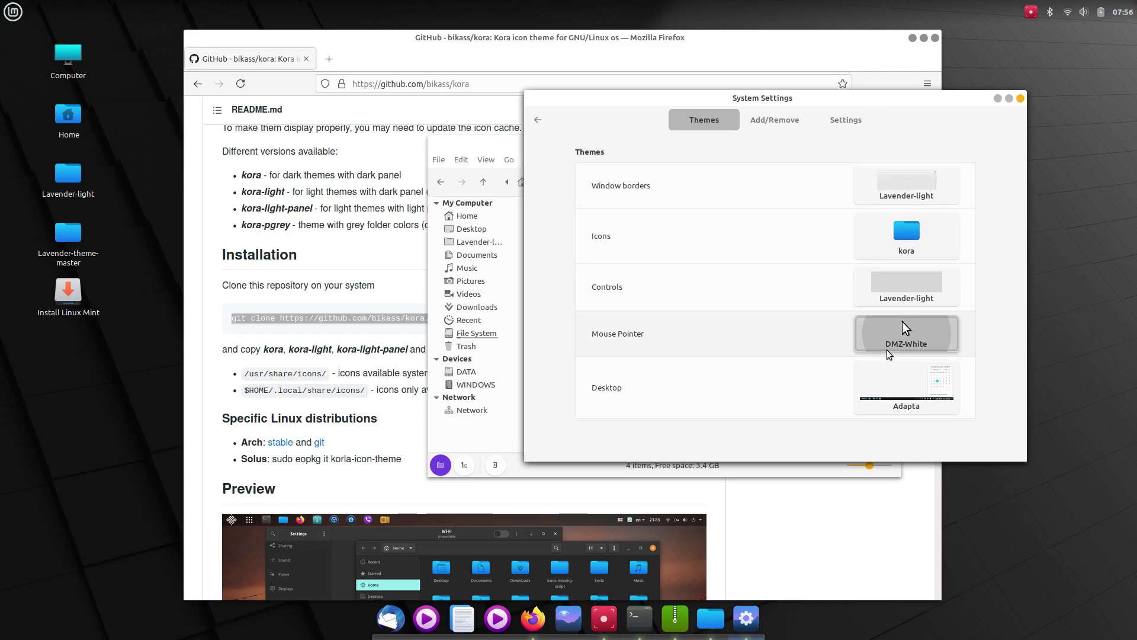
left_click(901, 328)
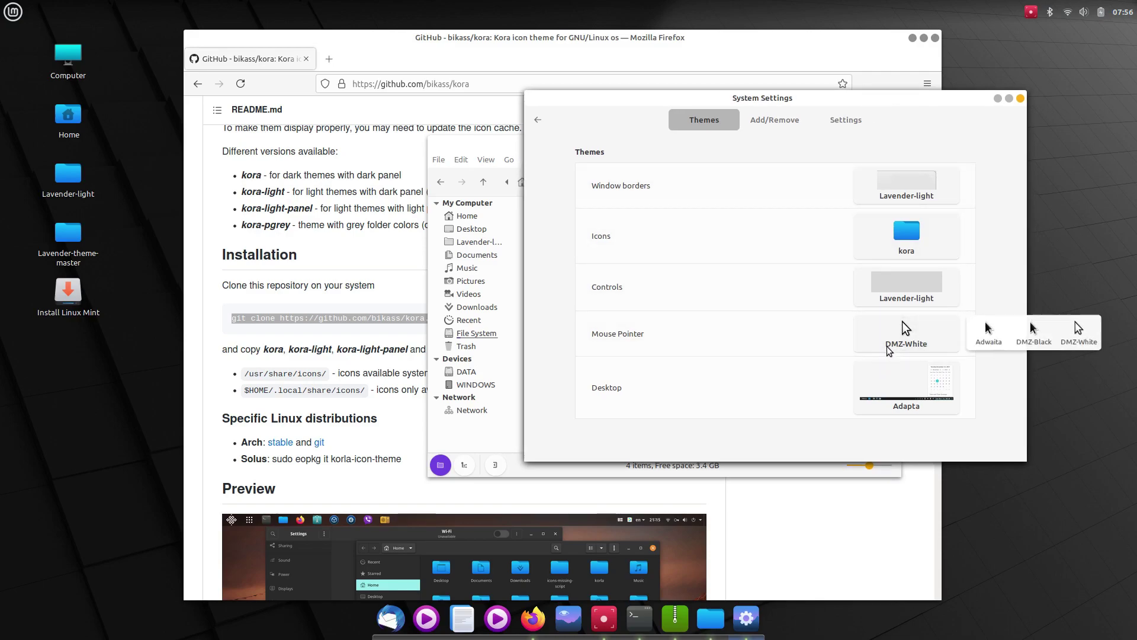
left_click(654, 120)
- Move the System Settings window aside, close it, and close the .icons file manager window
left_click_drag(601, 102, 250, 103)
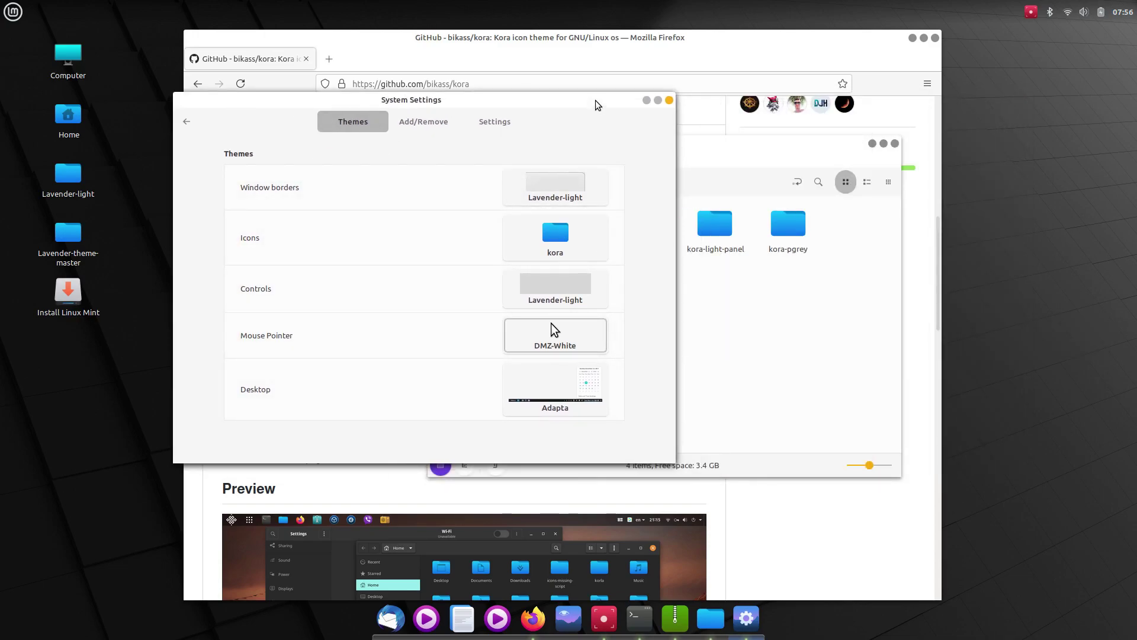
left_click(669, 100)
left_click(894, 143)
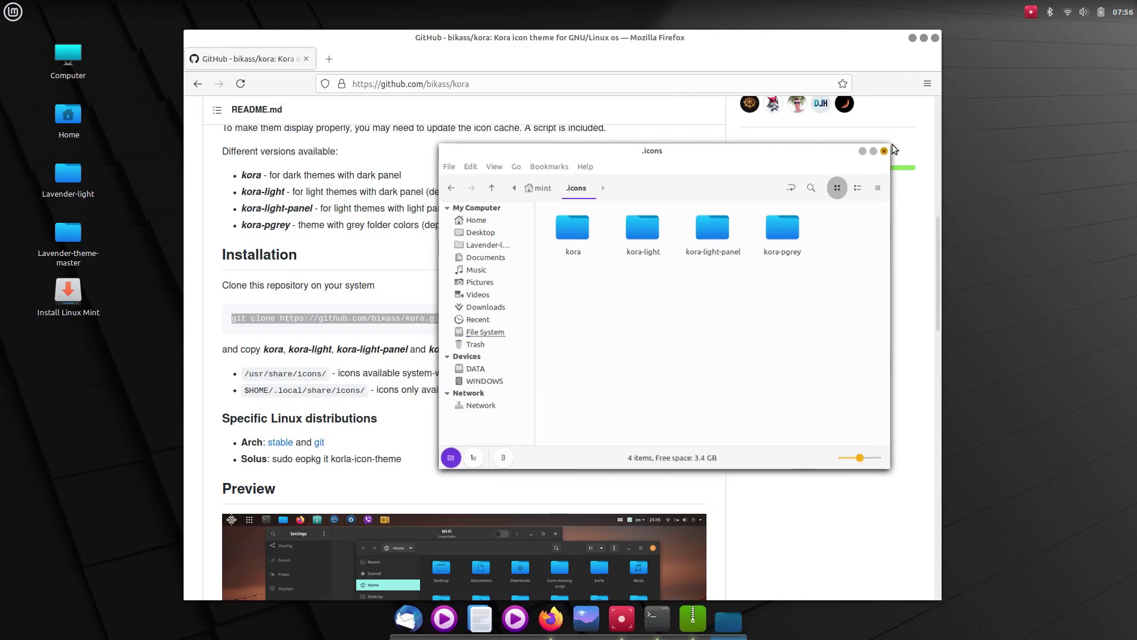
left_click(895, 143)
- In Firefox, search the web for "plank themes" and look through the results
left_click(665, 70)
left_click(576, 88)
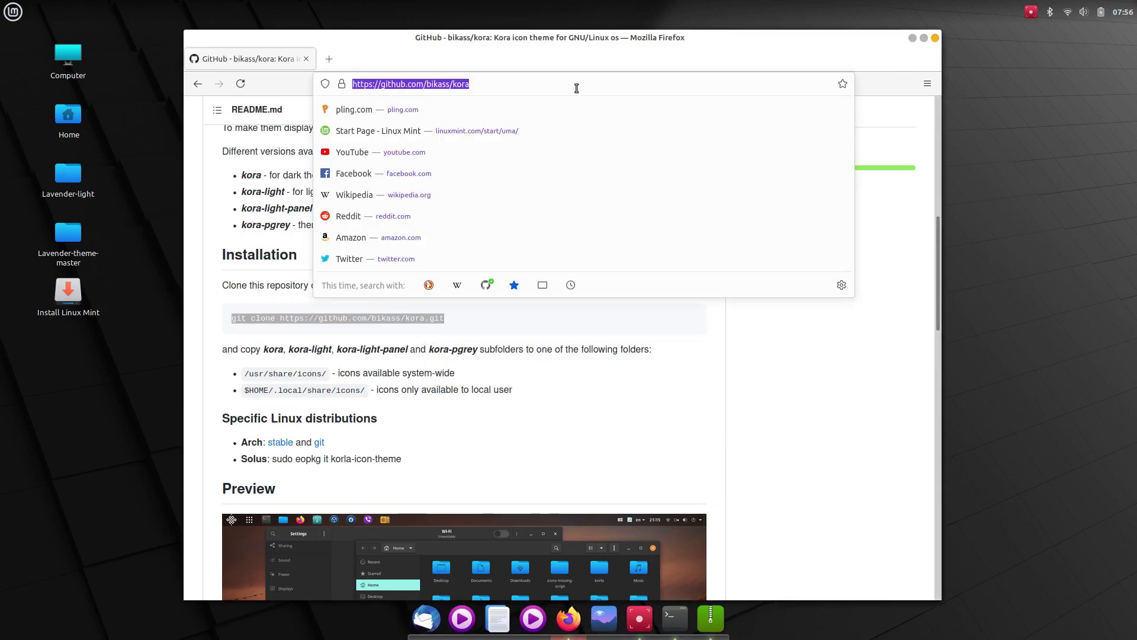
type("plank themes")
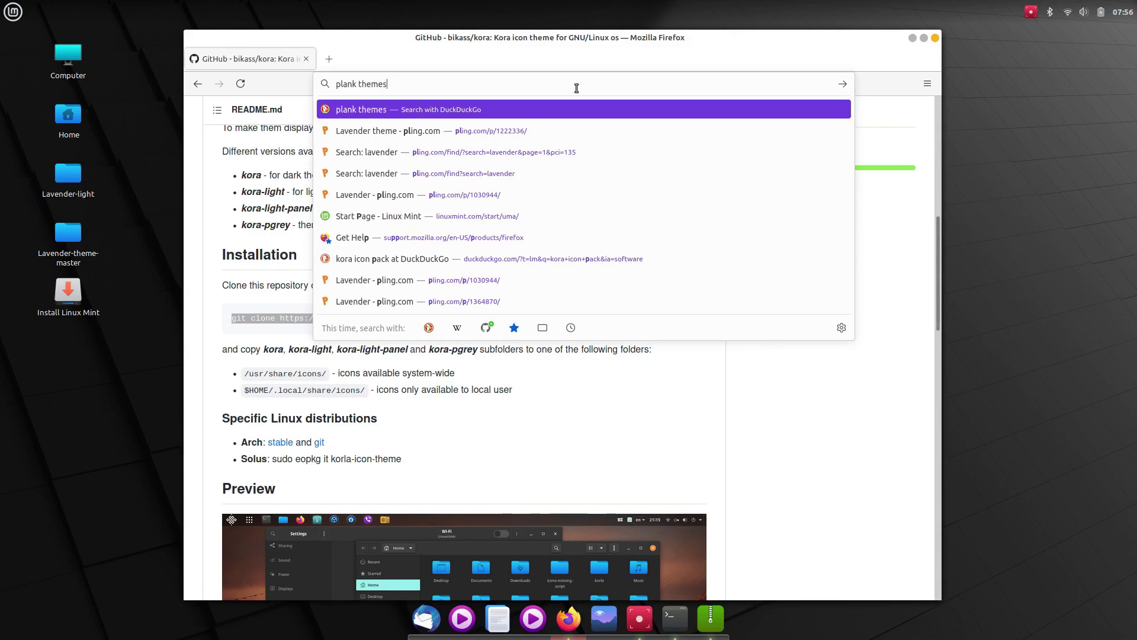
key("Return")
scroll(498, 330, "down", 5)
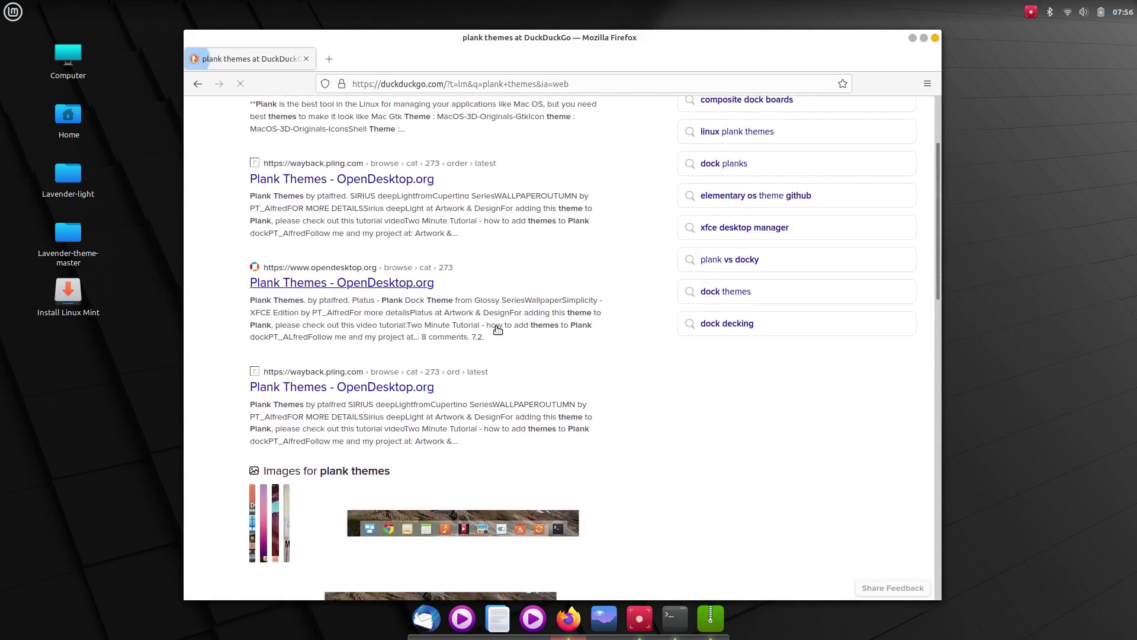
scroll(497, 329, "down", 7)
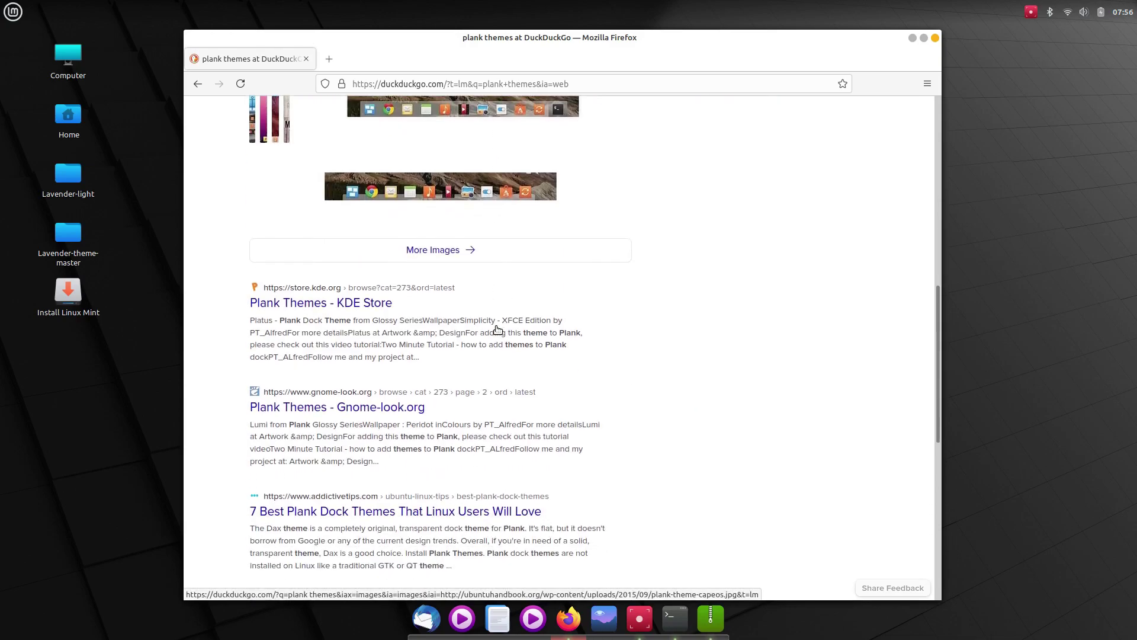
scroll(365, 290, "down", 3)
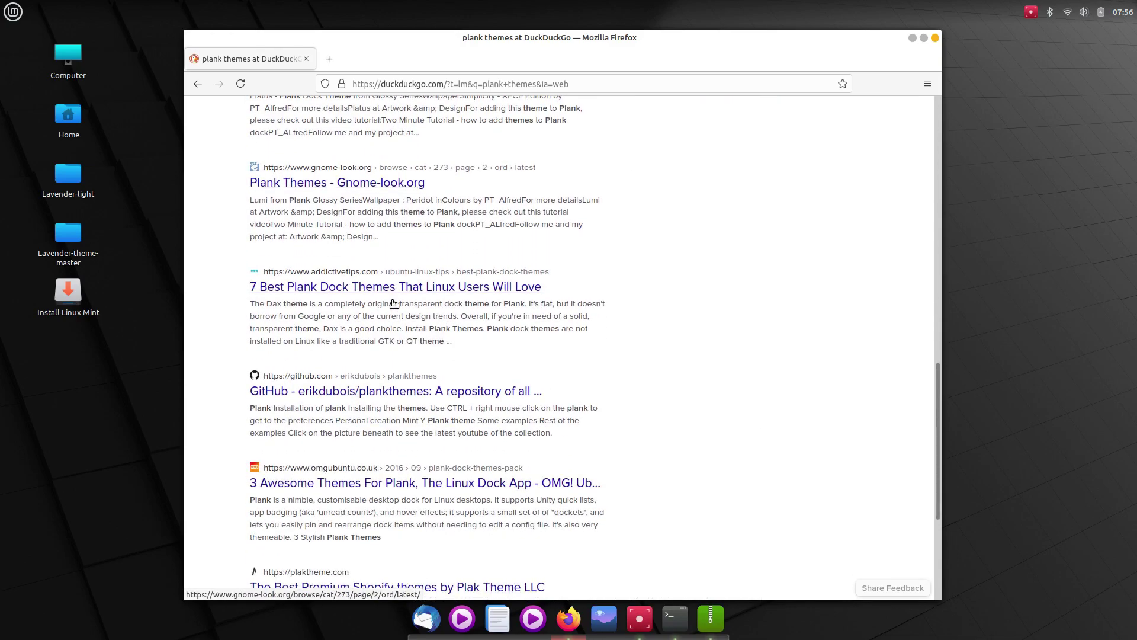
scroll(405, 298, "up", 4)
scroll(405, 298, "up", 4)
- Refine the search to "plank themes pling" and open the Plank Themes result on pling.com
left_click(366, 124)
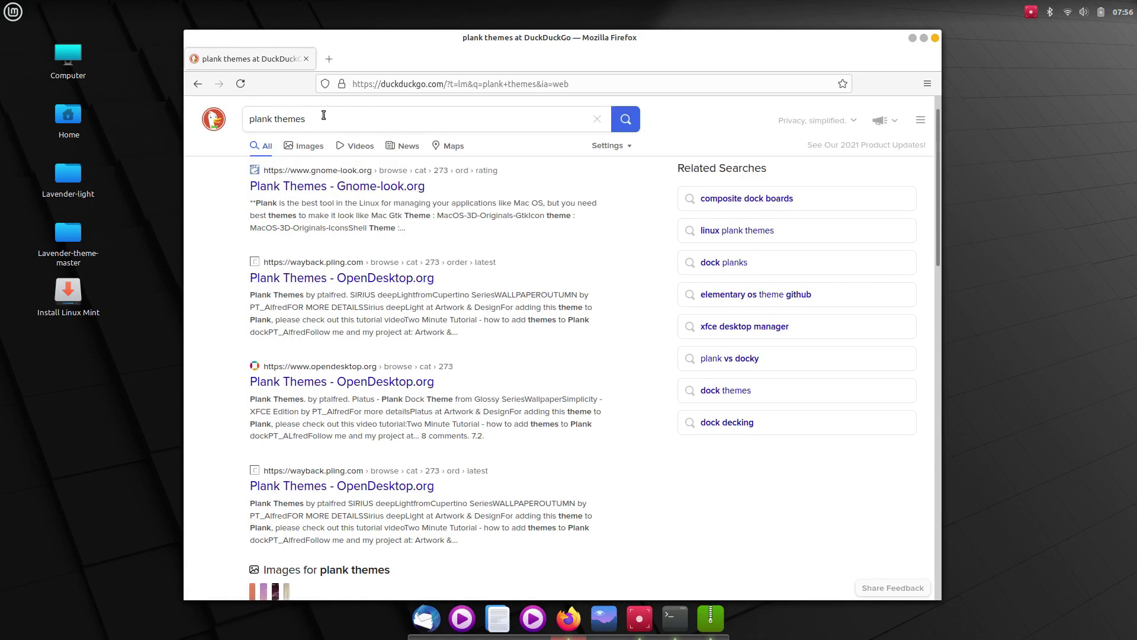
type("pling")
key("Return")
scroll(454, 373, "down", 3)
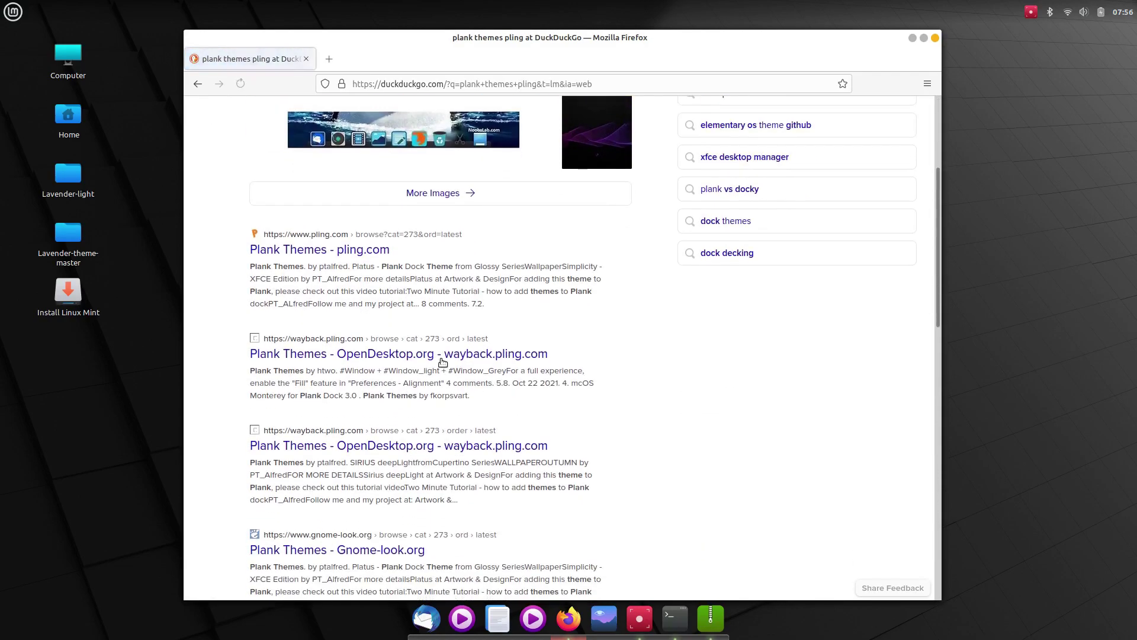
left_click(333, 255)
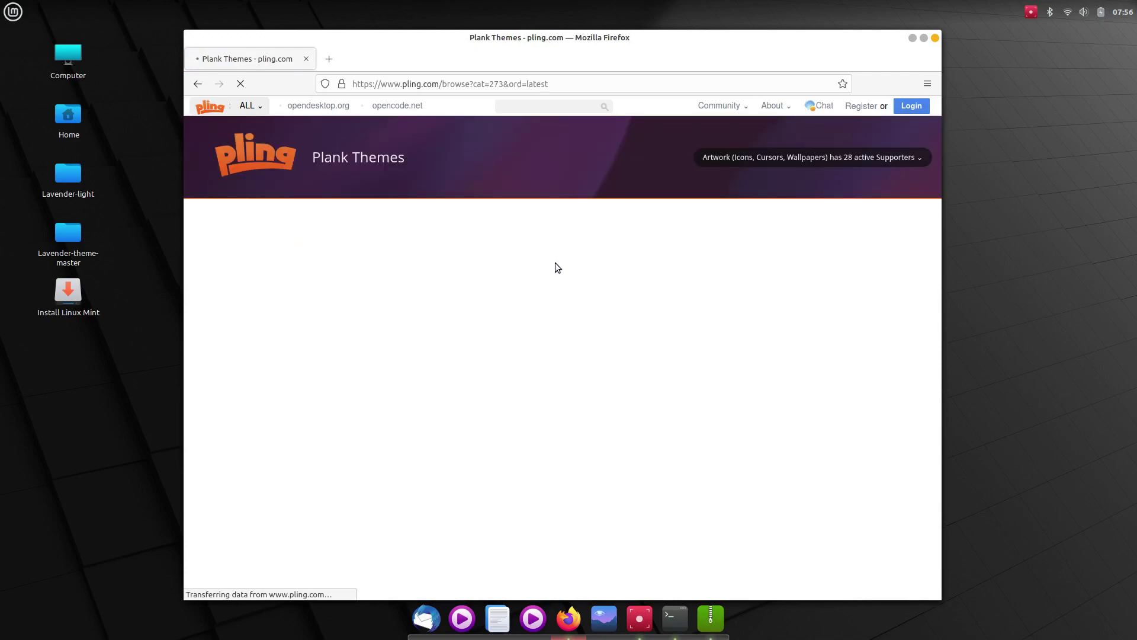
- Sort the Plank themes by rating and open the page of Teleport - Theme for Plank
left_click(385, 190)
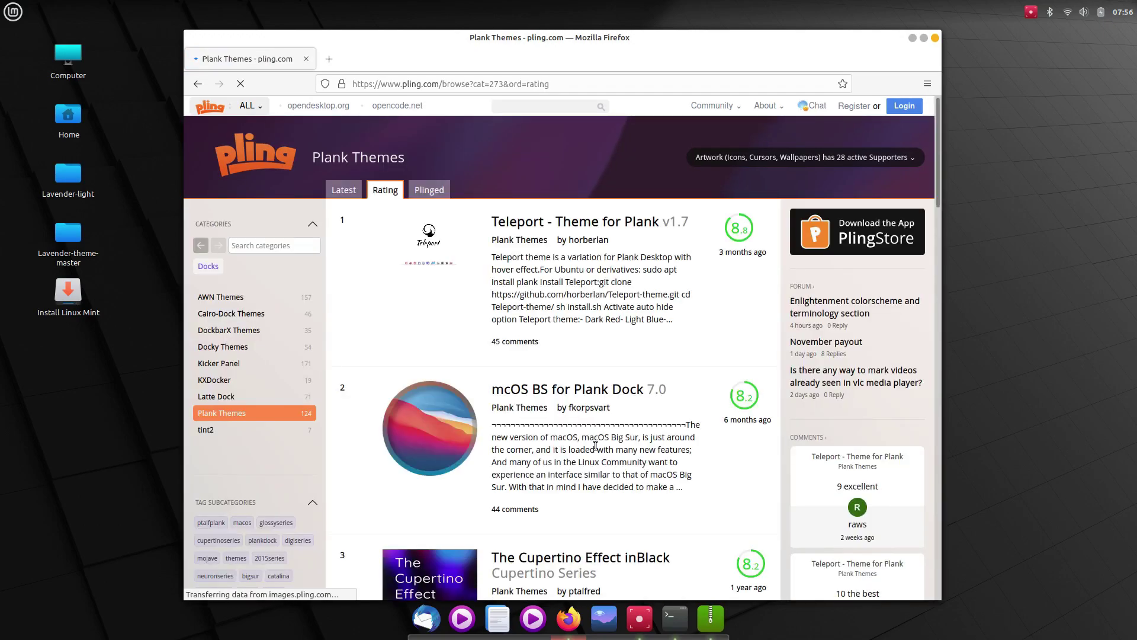
left_click(402, 250)
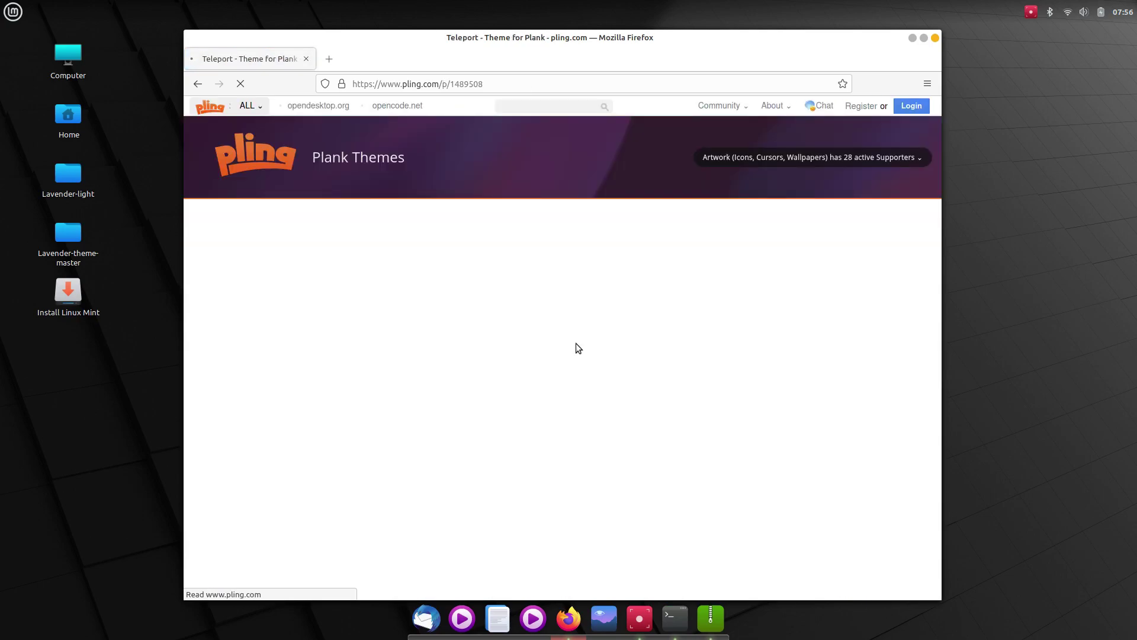
scroll(572, 396, "down", 1)
scroll(573, 395, "down", 2)
- Check the Teleport download list, then copy the three Install Teleport commands from the product description
left_click(853, 156)
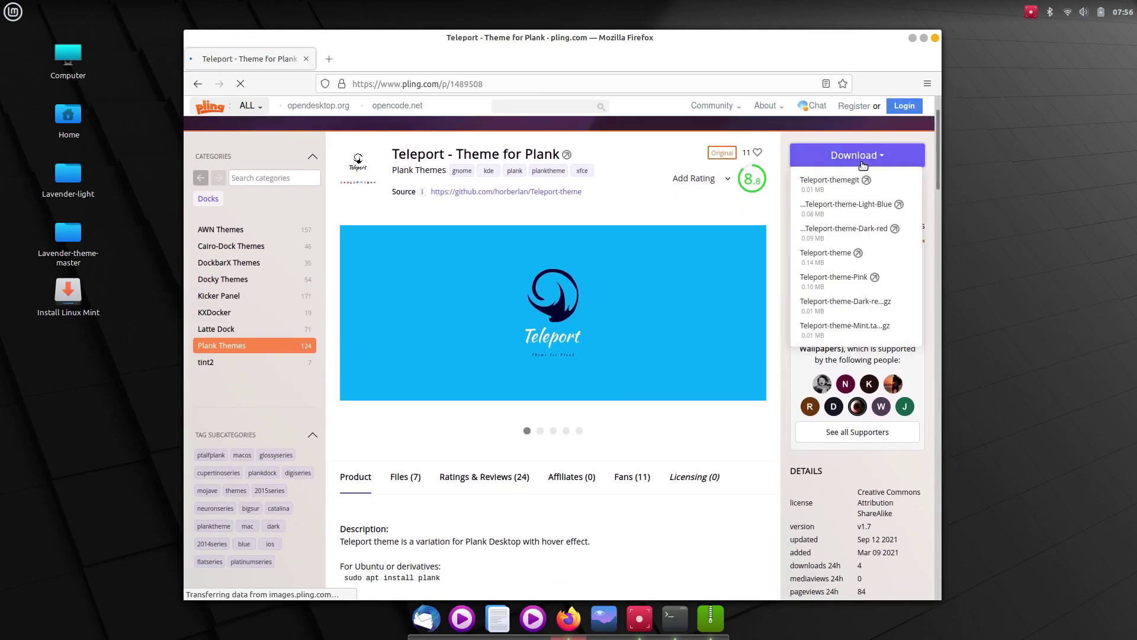
left_click(564, 511)
scroll(564, 511, "down", 3)
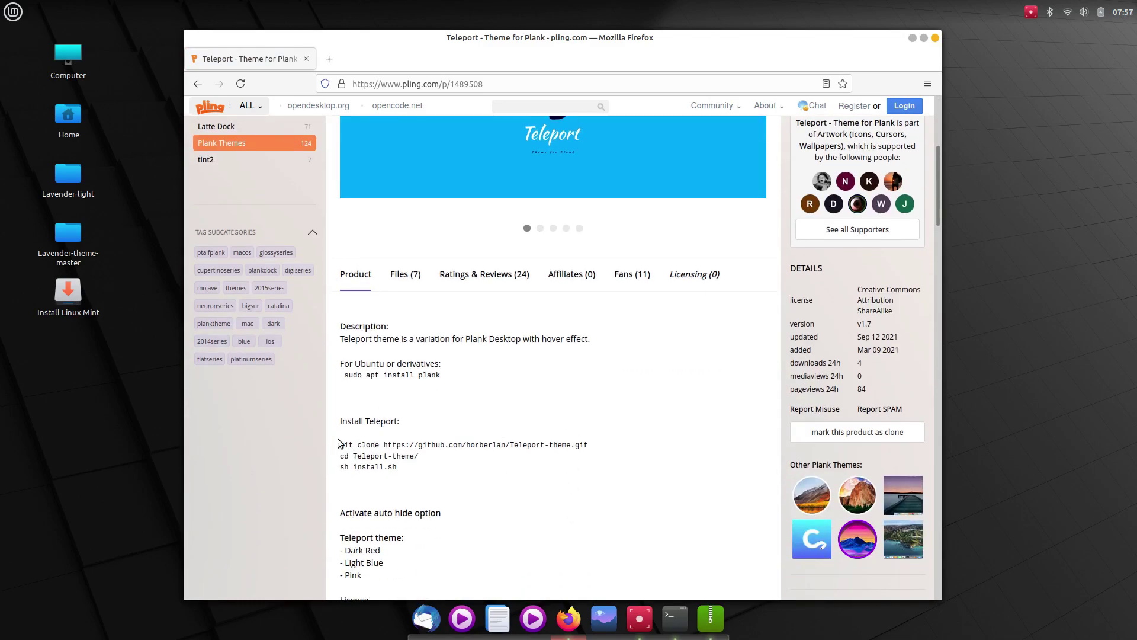
left_click_drag(339, 441, 432, 503)
right_click(377, 458)
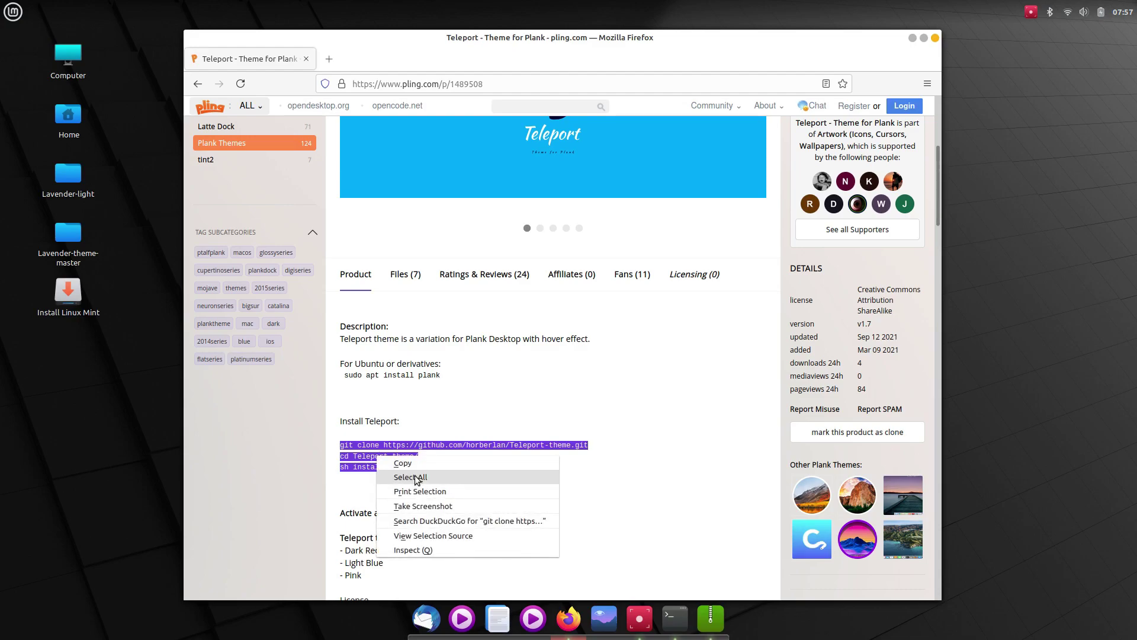
left_click(411, 464)
- Paste the copied commands into the terminal, run sh install.sh, and answer Y to install the Teleport theme
left_click(672, 620)
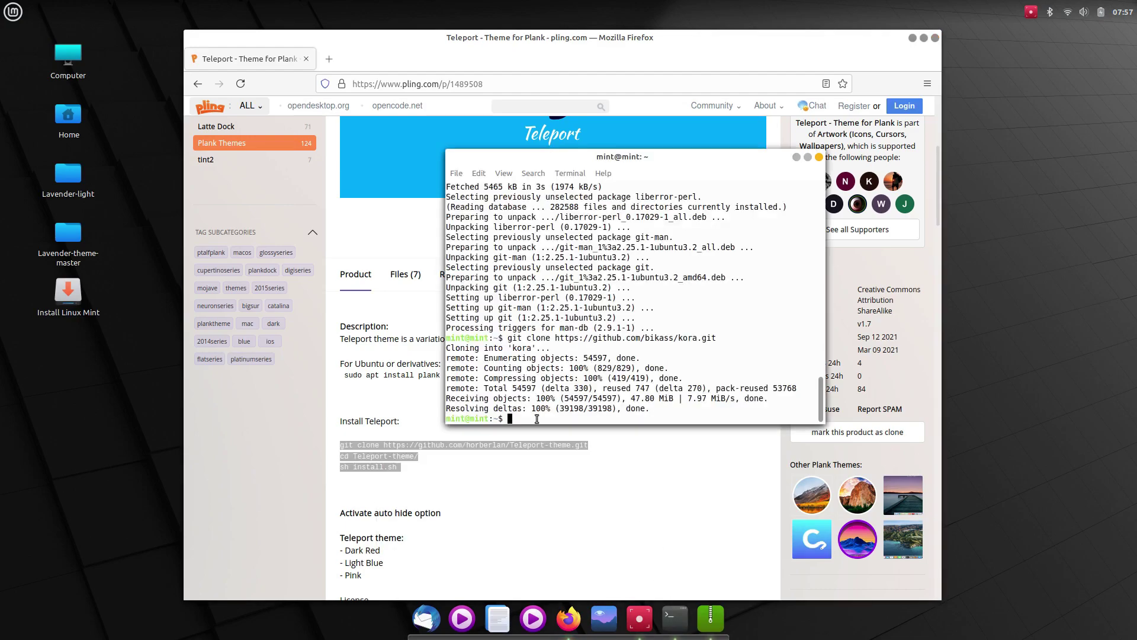
right_click(544, 418)
left_click(554, 516)
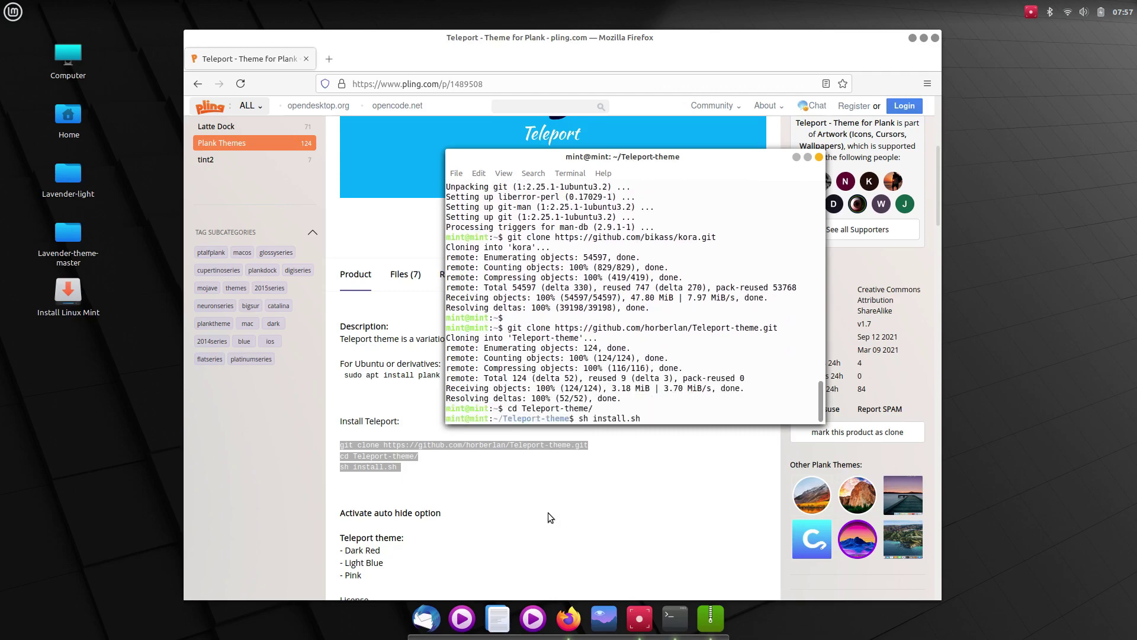
key("Return")
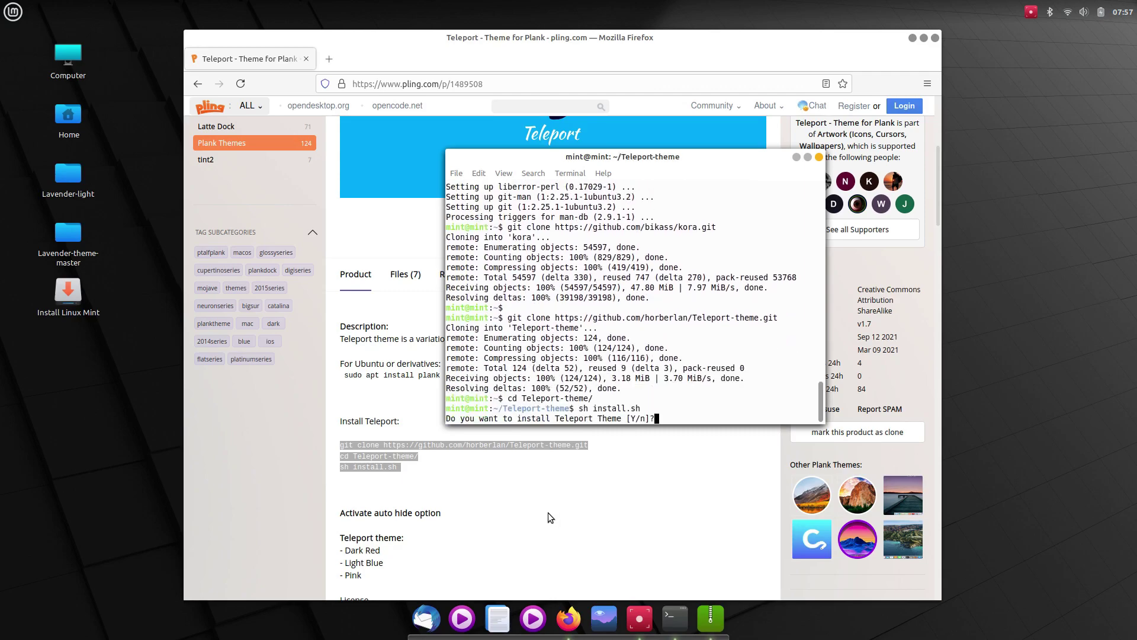
type("Y")
key("Return")
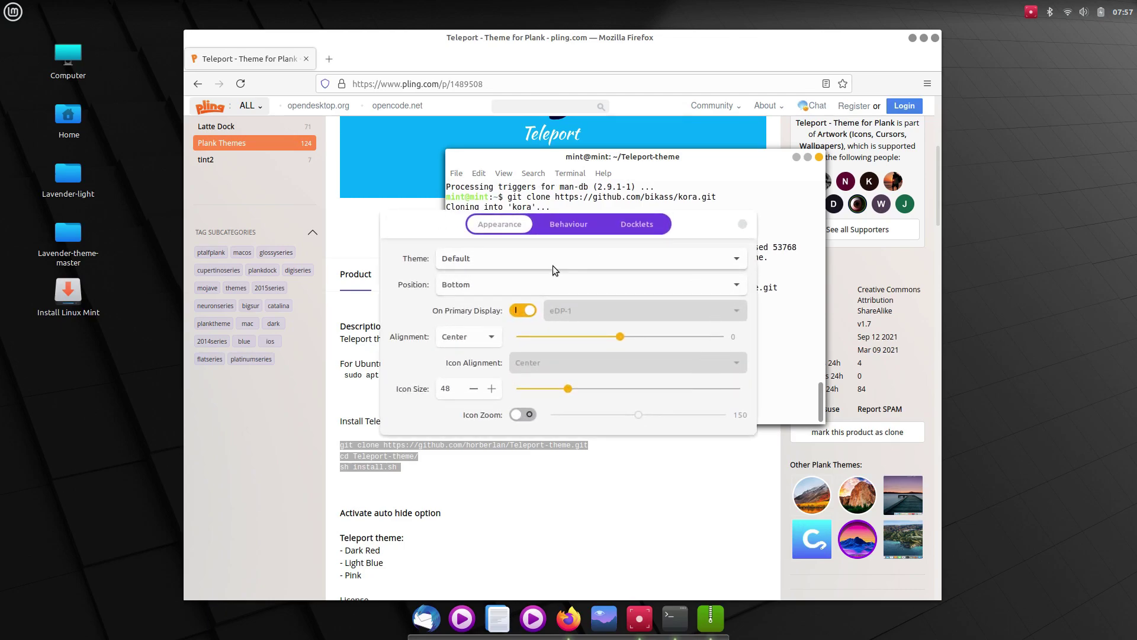
- In the Plank preferences, set the theme to Teleport-theme-Light-Blue and the Hide Dock mode to Autohide after trying Dodge active window
left_click(539, 255)
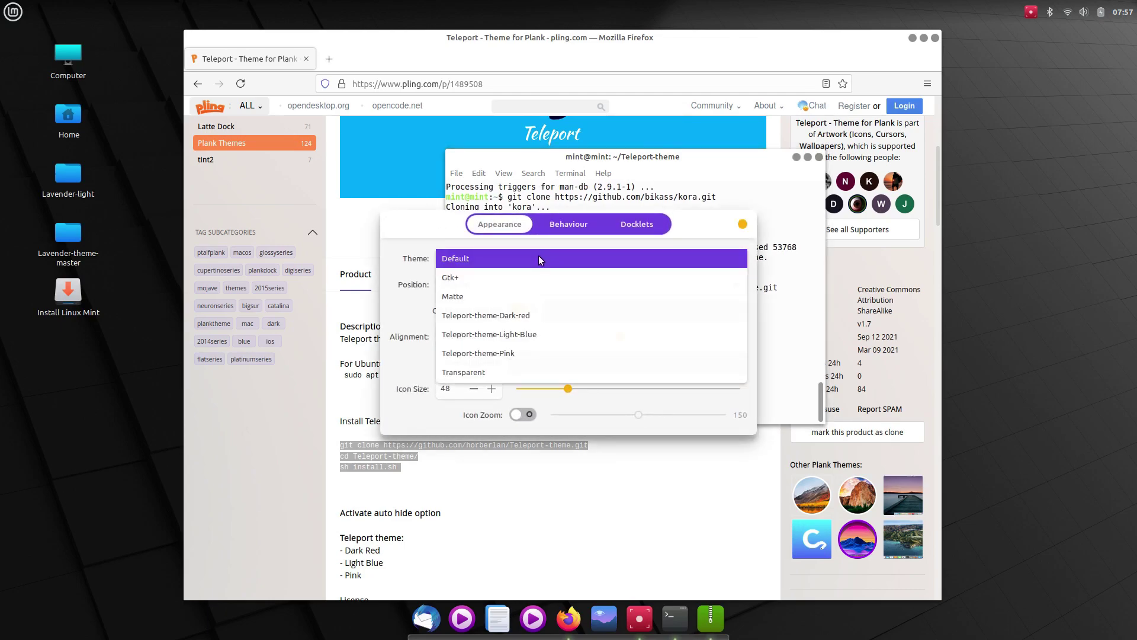
left_click(527, 336)
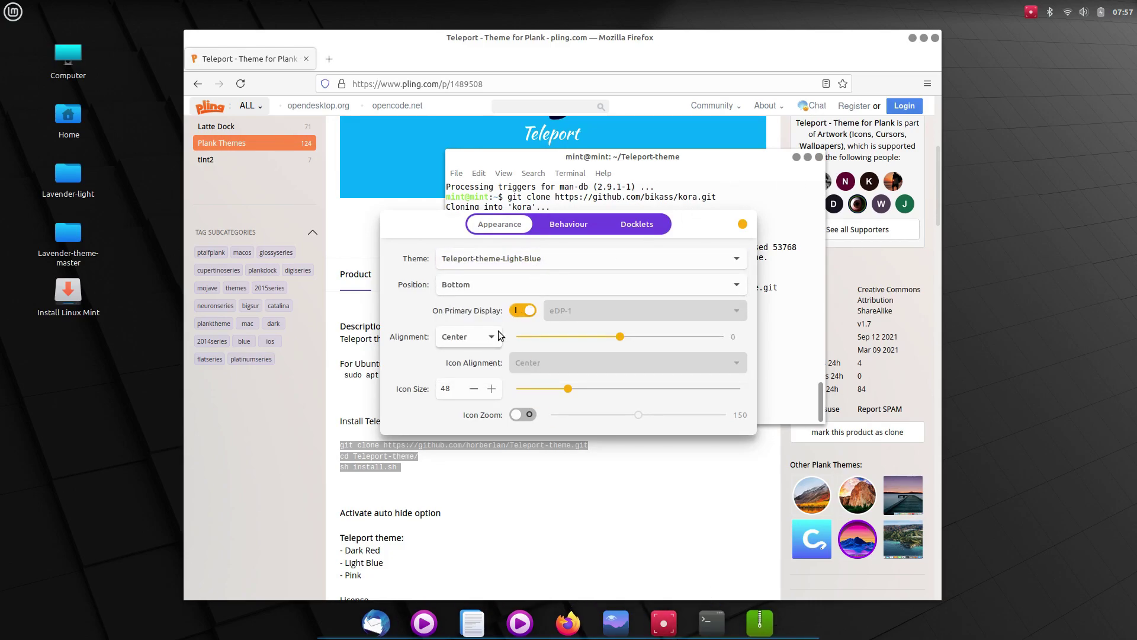
left_click(572, 224)
left_click(557, 272)
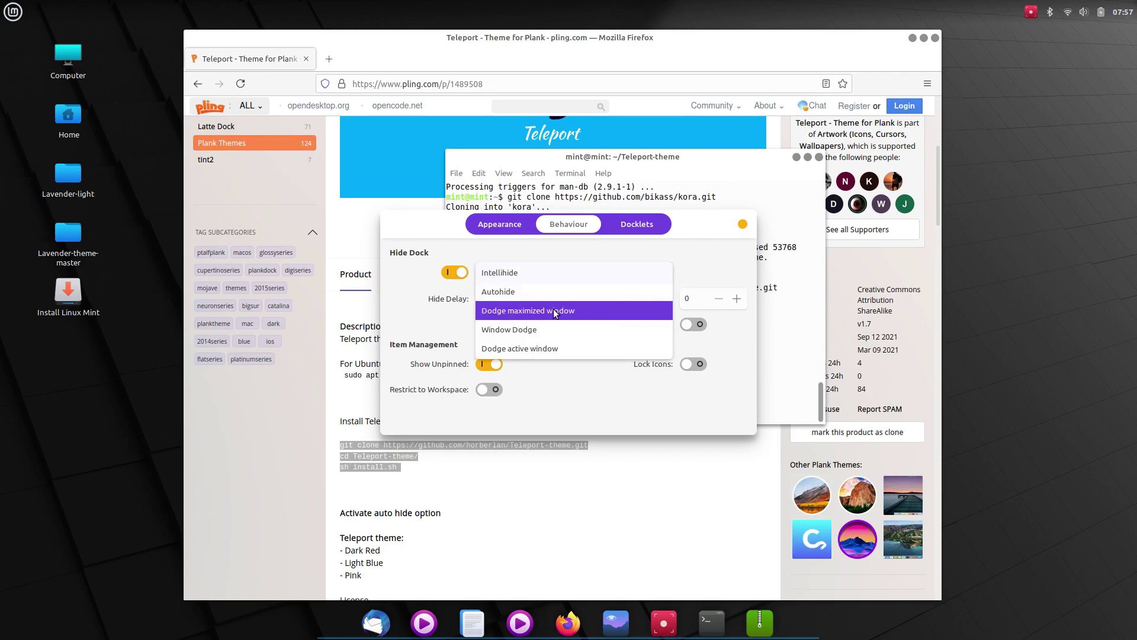
left_click(548, 349)
left_click(506, 279)
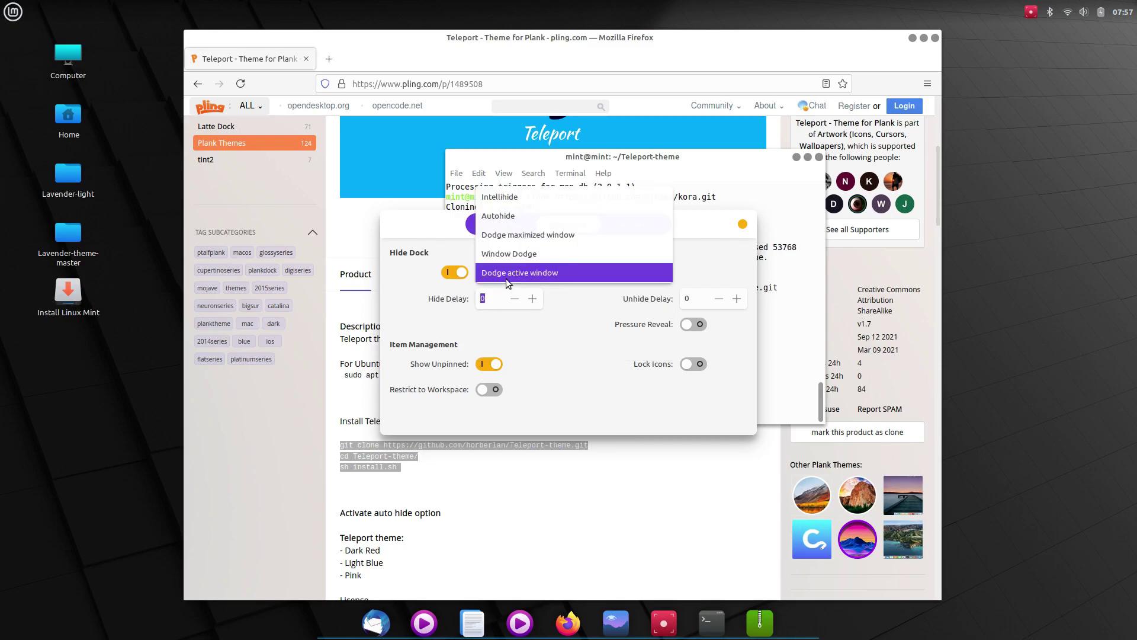
left_click(516, 217)
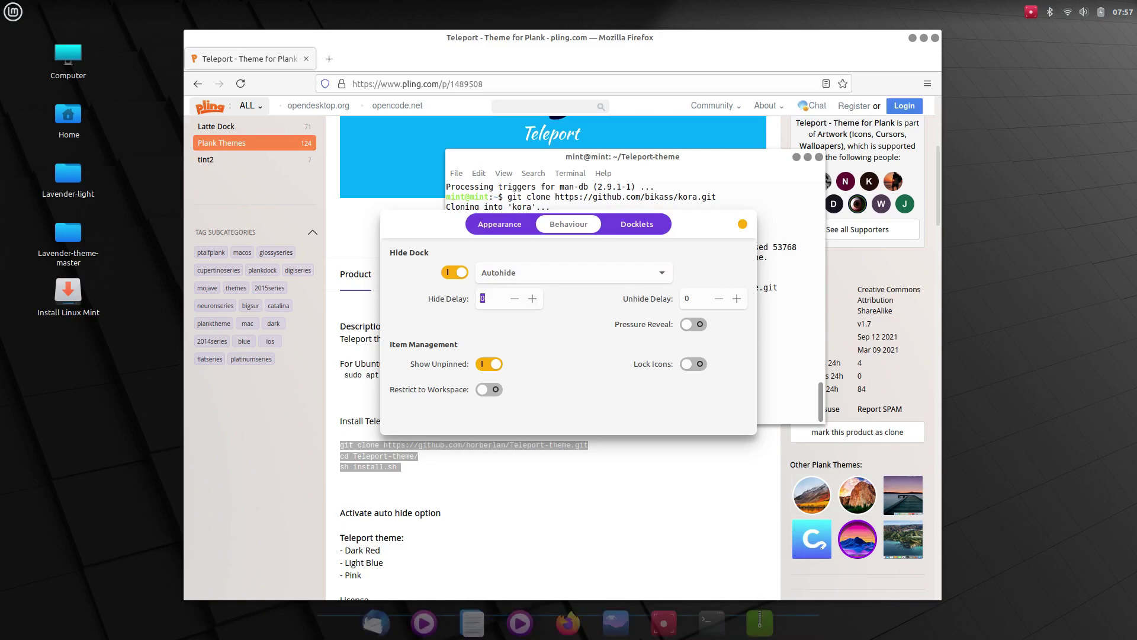
- Turn on Icon Zoom in the dock's appearance preferences
left_click(490, 220)
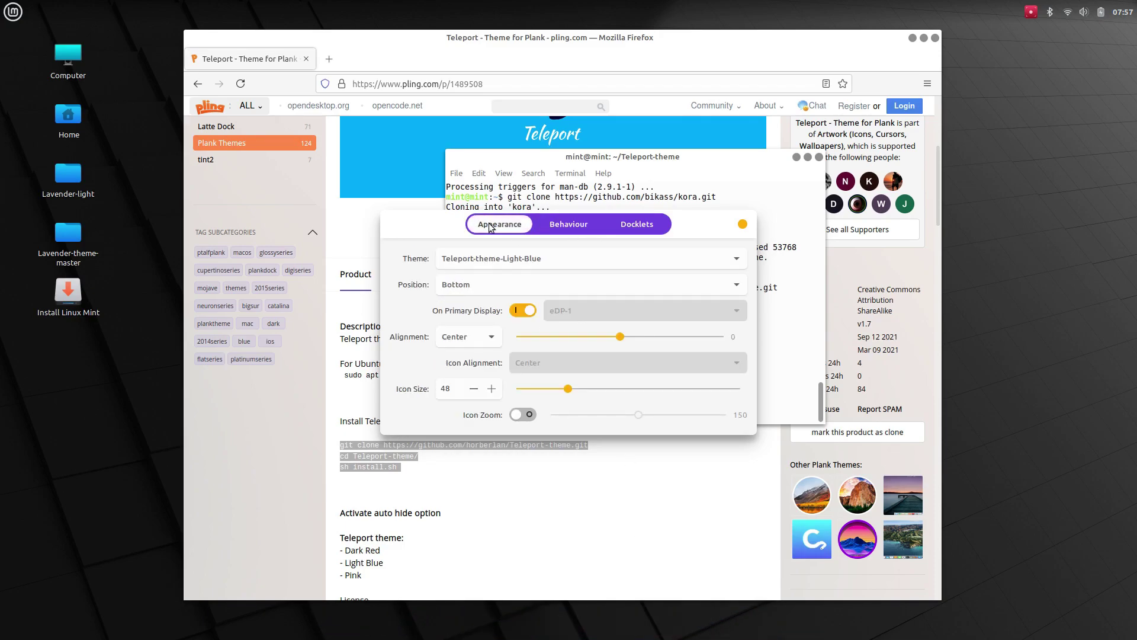
left_click(519, 417)
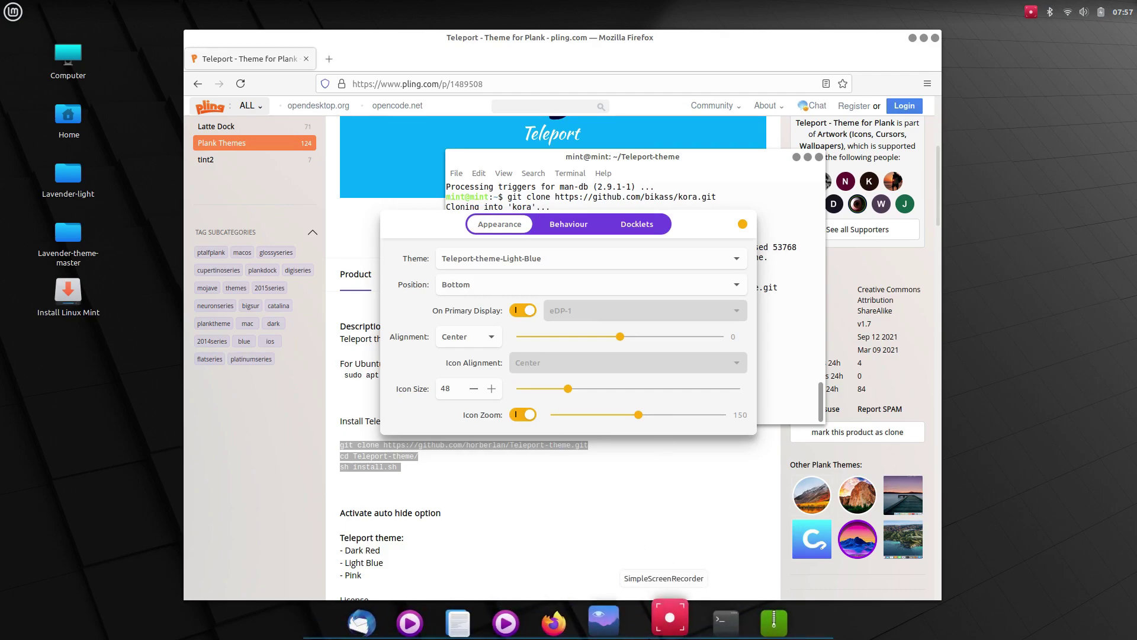
- Set the dock's hide mode to Dodge active window and close the Plank preferences
left_click(553, 223)
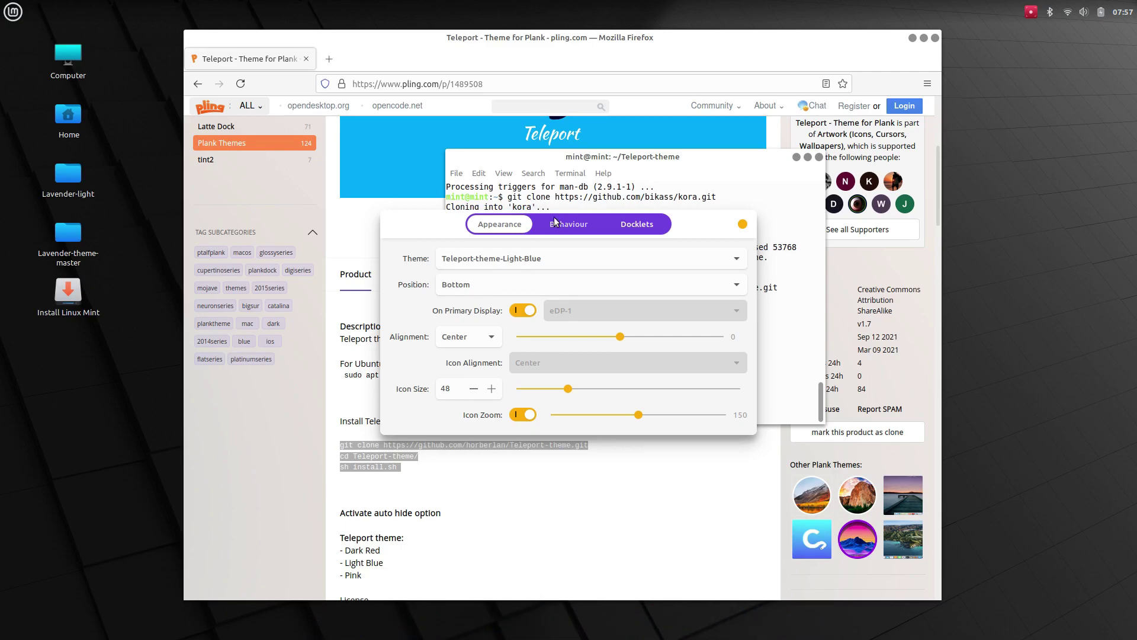
left_click(543, 272)
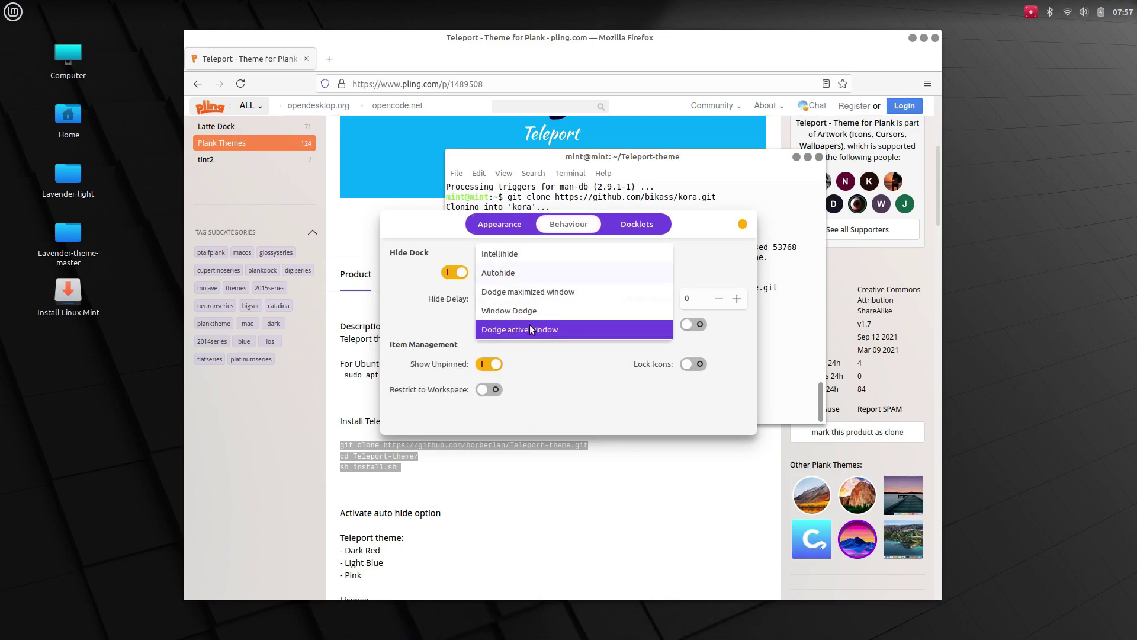
left_click(530, 330)
left_click(741, 224)
- Test the dock hiding by moving the terminal window over the dock and back up, then close the terminal
left_click_drag(713, 160, 683, 403)
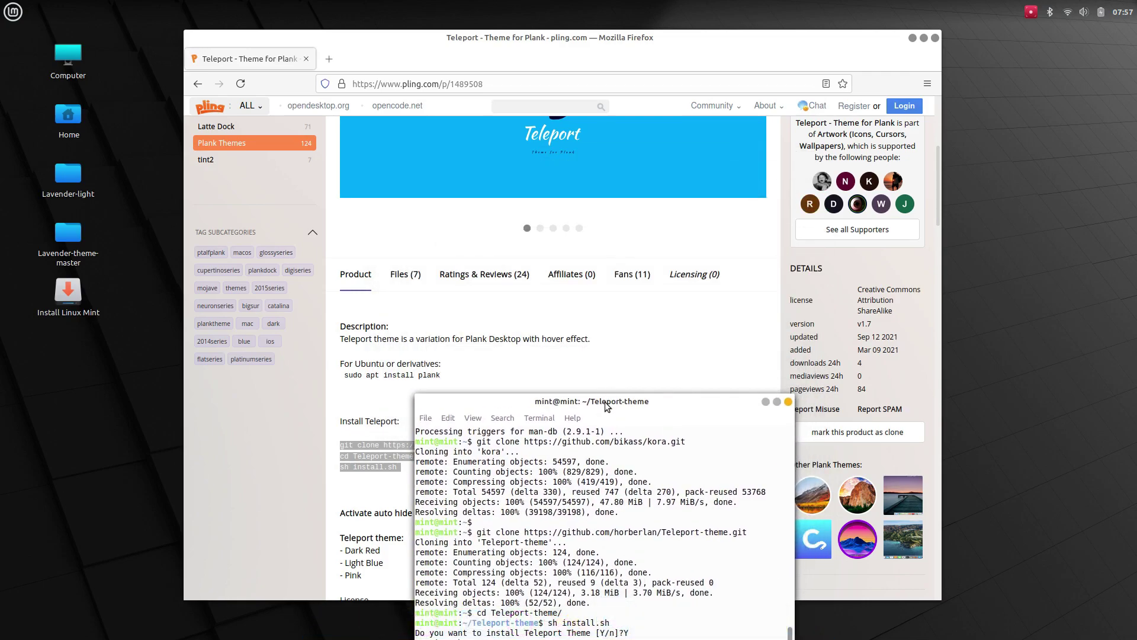
left_click_drag(605, 403, 607, 146)
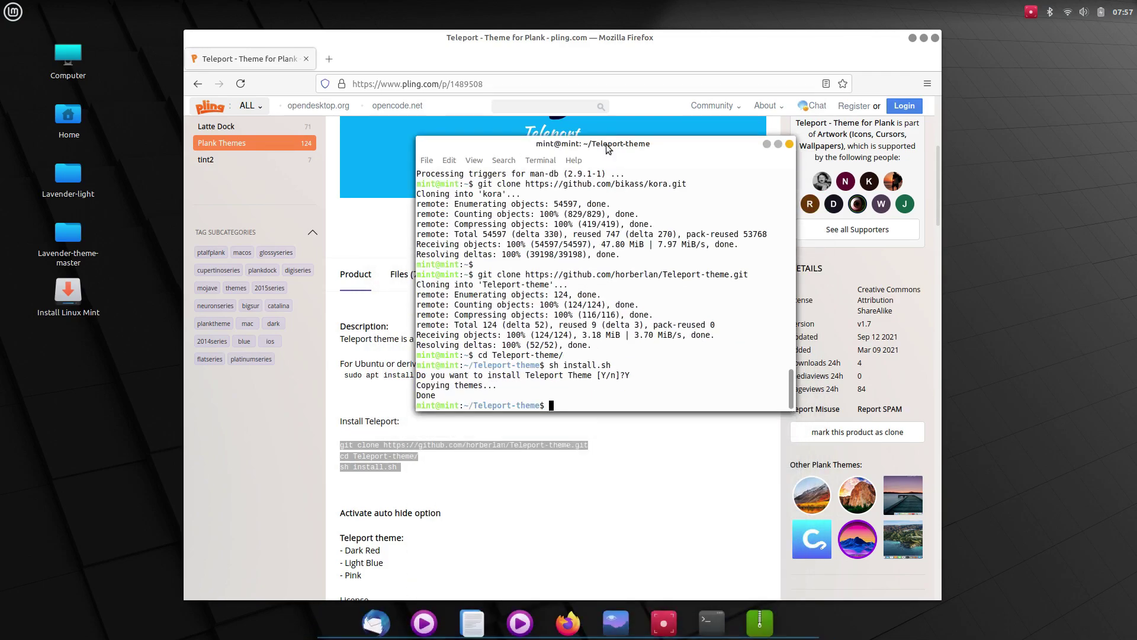
left_click(789, 145)
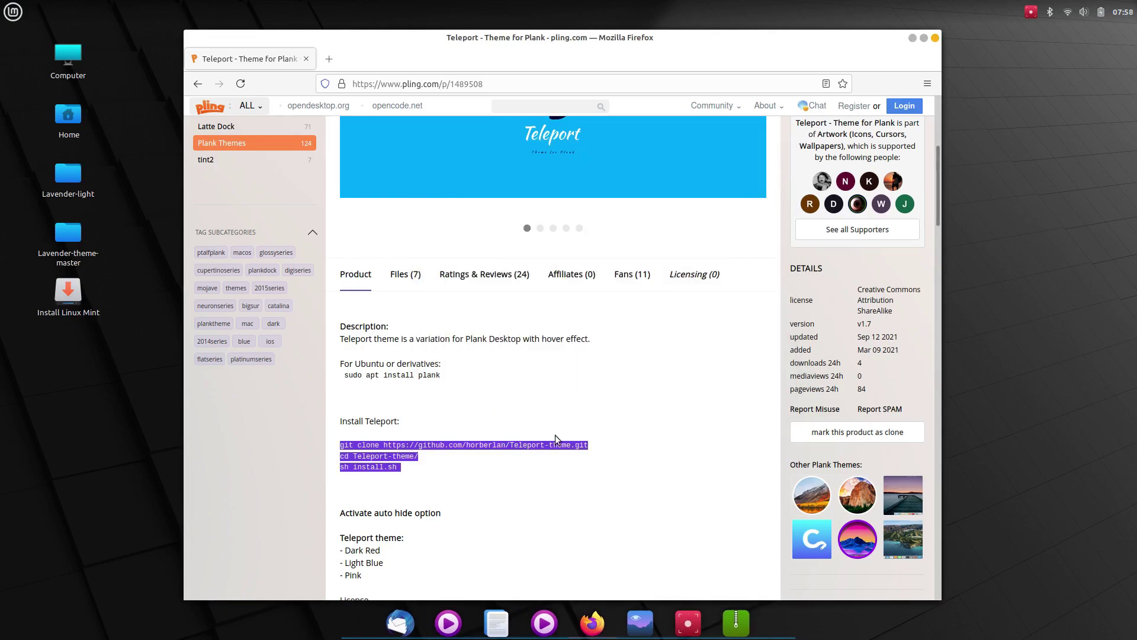
- Search the web for PEXELS and open the Pexels website from the results
scroll(609, 449, "up", 3)
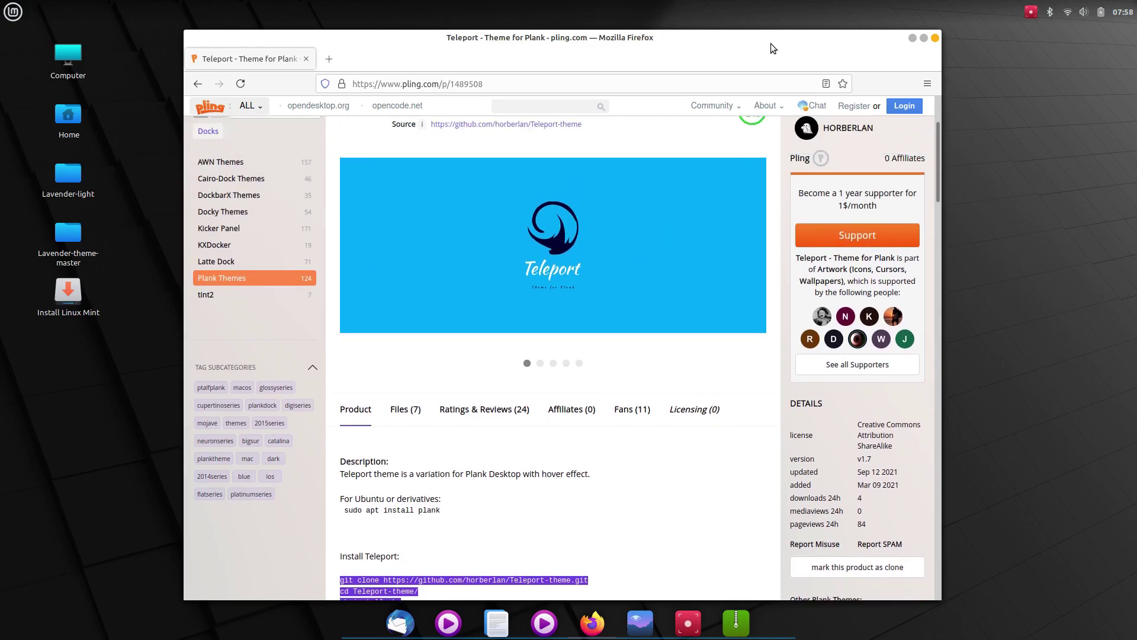
left_click_drag(760, 37, 771, 34)
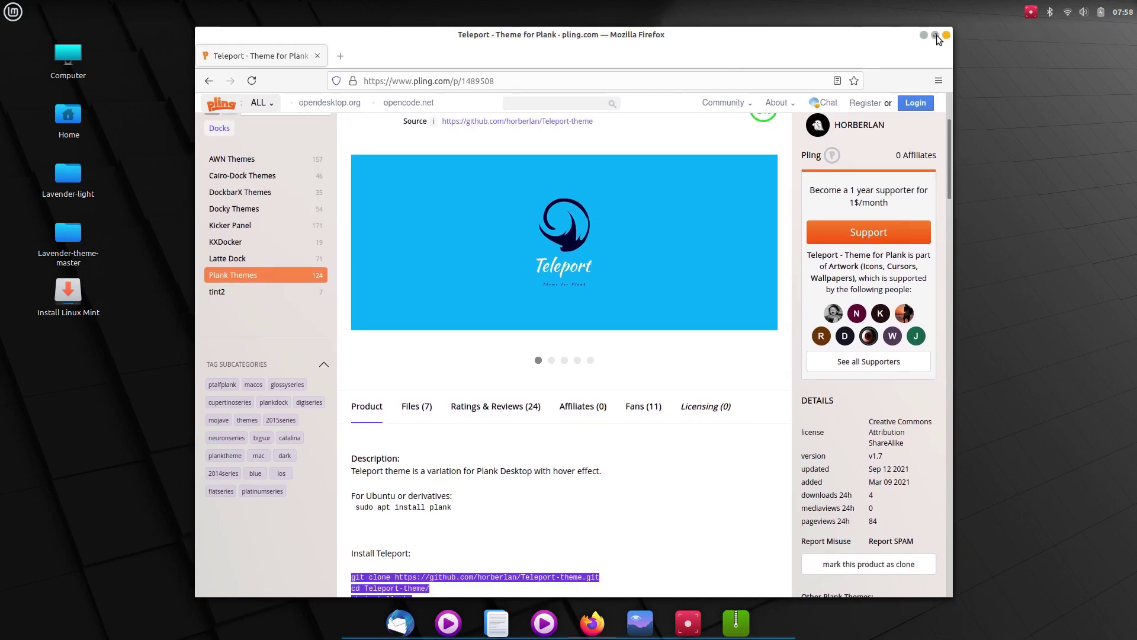
left_click(627, 82)
type("PE")
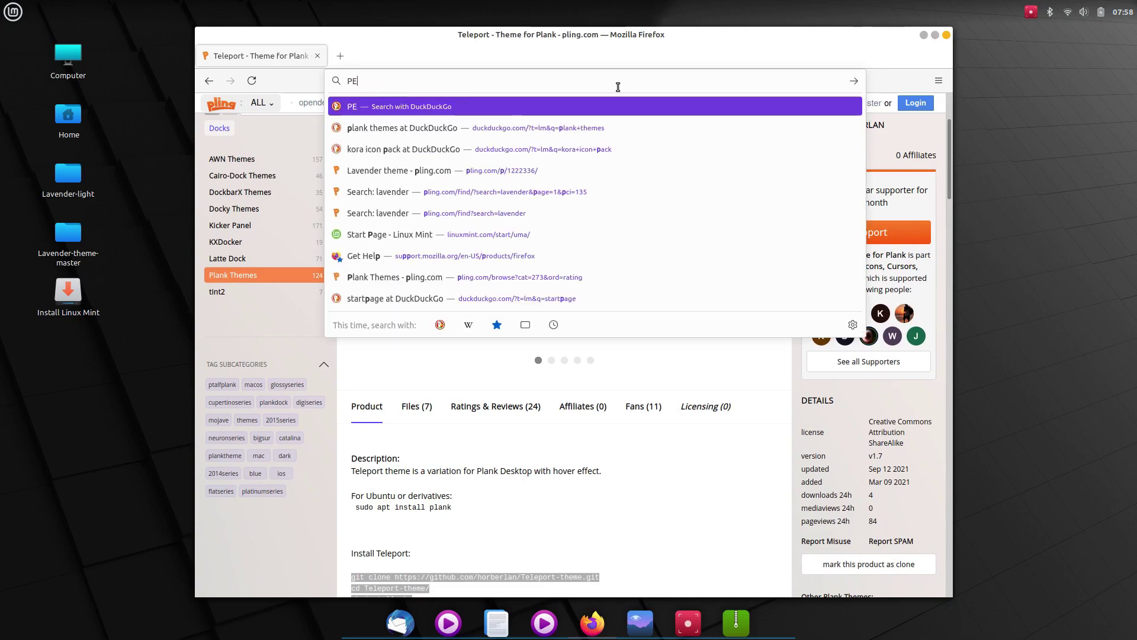
type("XELS")
key("Return")
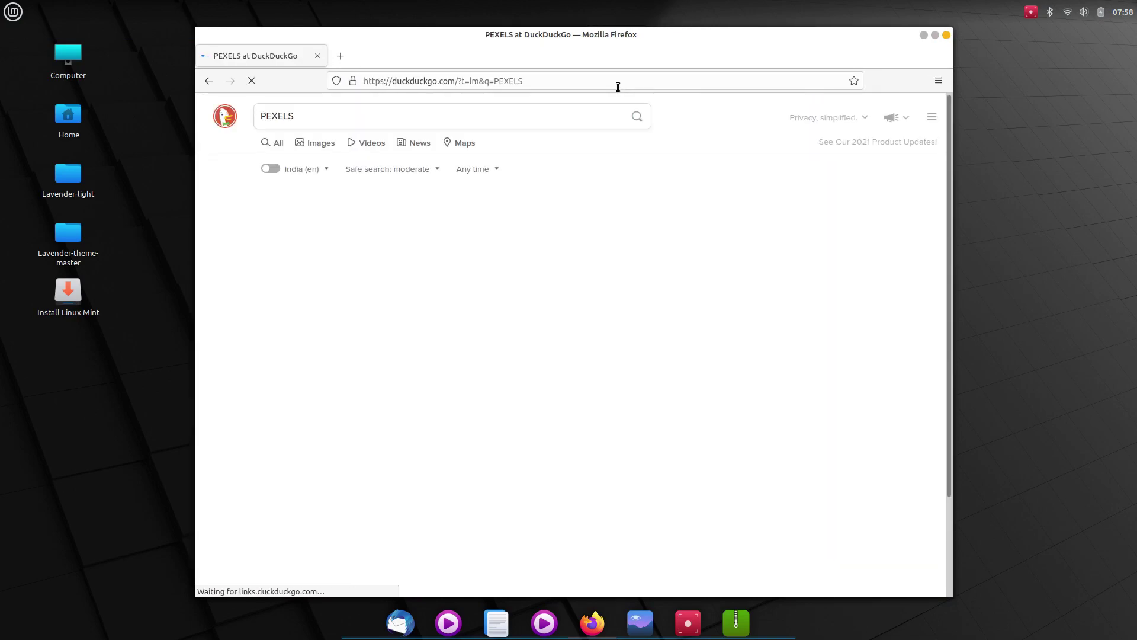
left_click(391, 216)
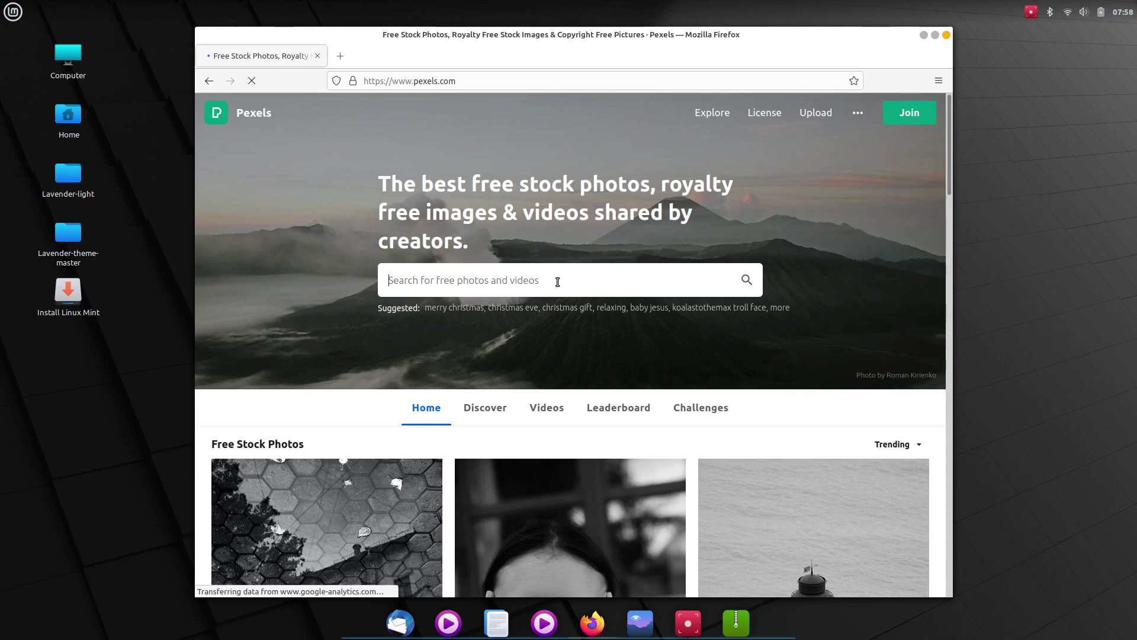
- Search Pexels for gradient photos
left_click(556, 282)
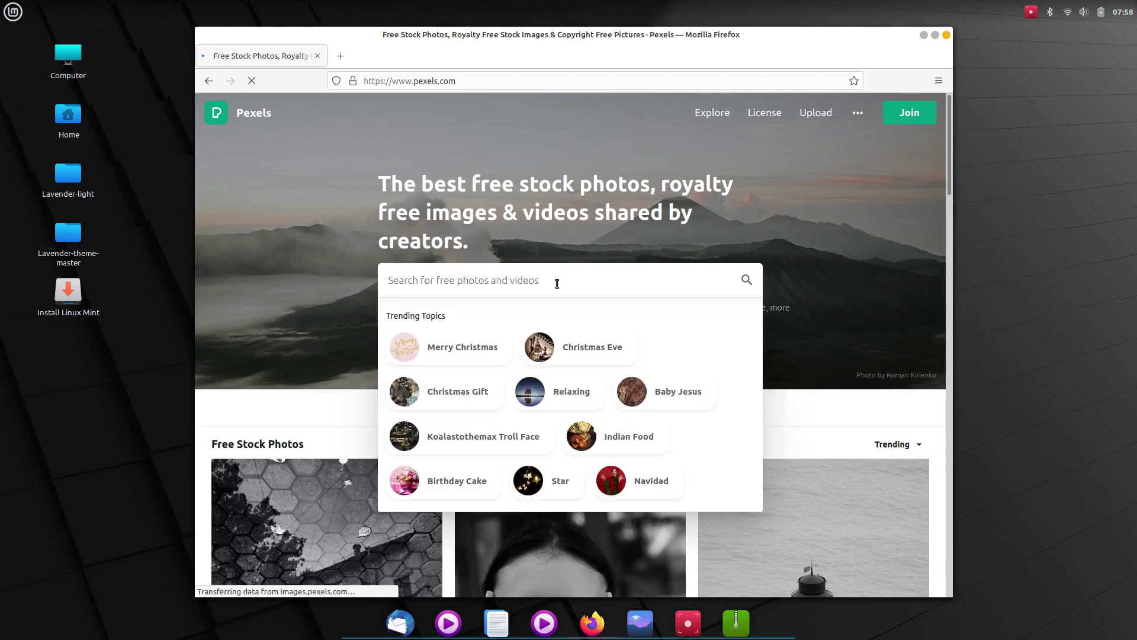
type("gra")
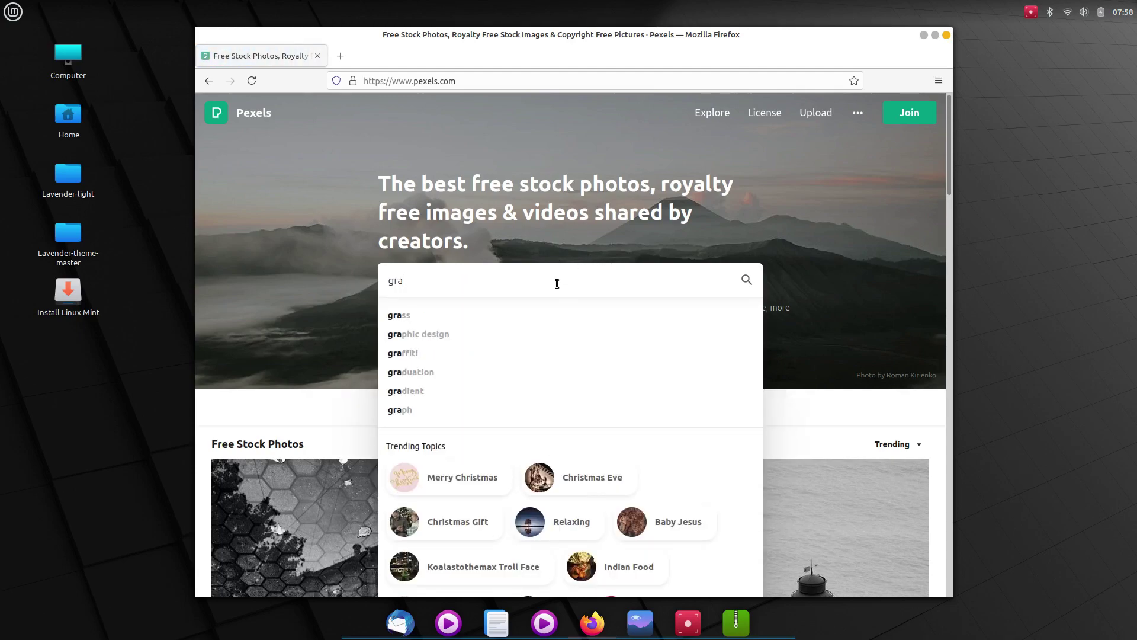
type("dient")
key("Return")
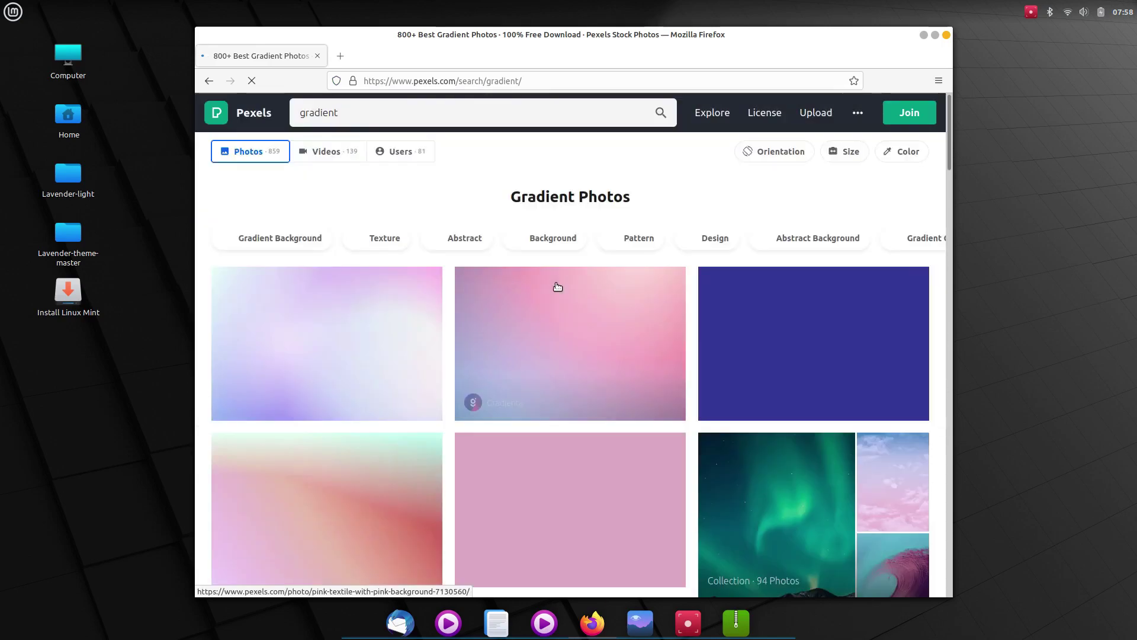
- Look through the gradient photo results for a colourful image suitable as a desktop wallpaper
scroll(655, 250, "down", 15)
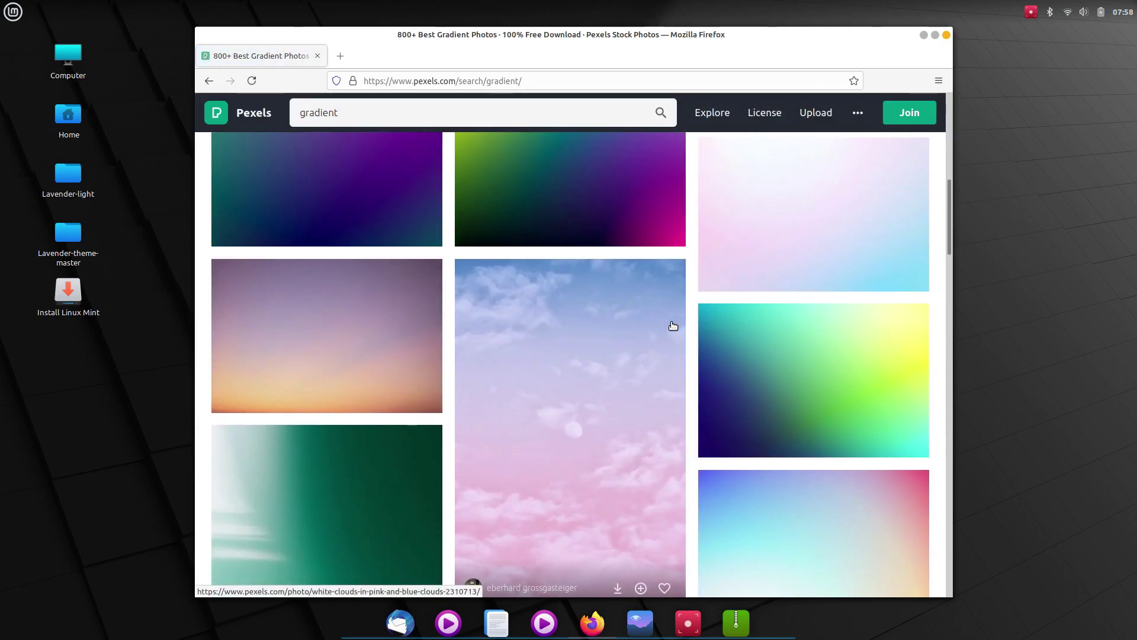
scroll(676, 324, "down", 5)
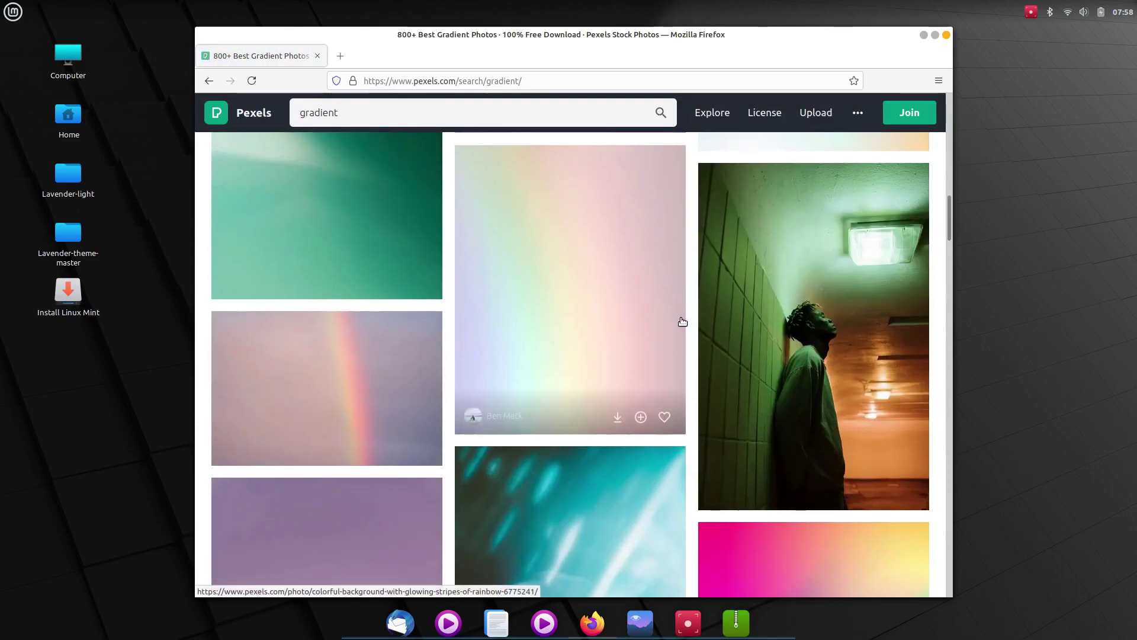
scroll(682, 321, "down", 2)
scroll(683, 321, "down", 4)
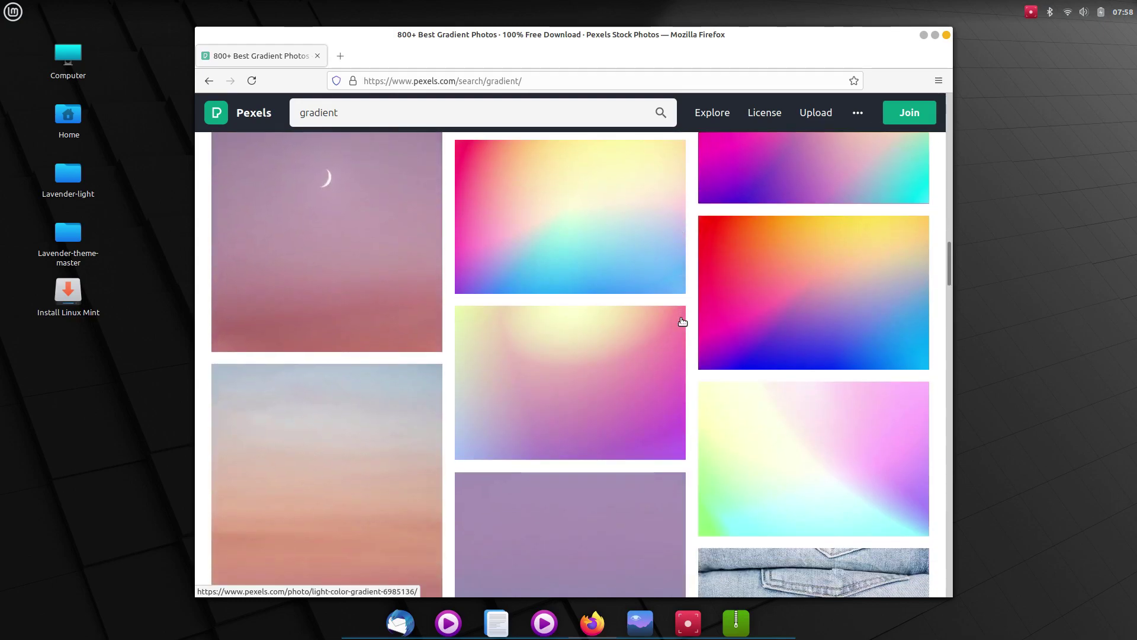
scroll(682, 323, "down", 4)
scroll(683, 327, "up", 4)
scroll(683, 328, "up", 10)
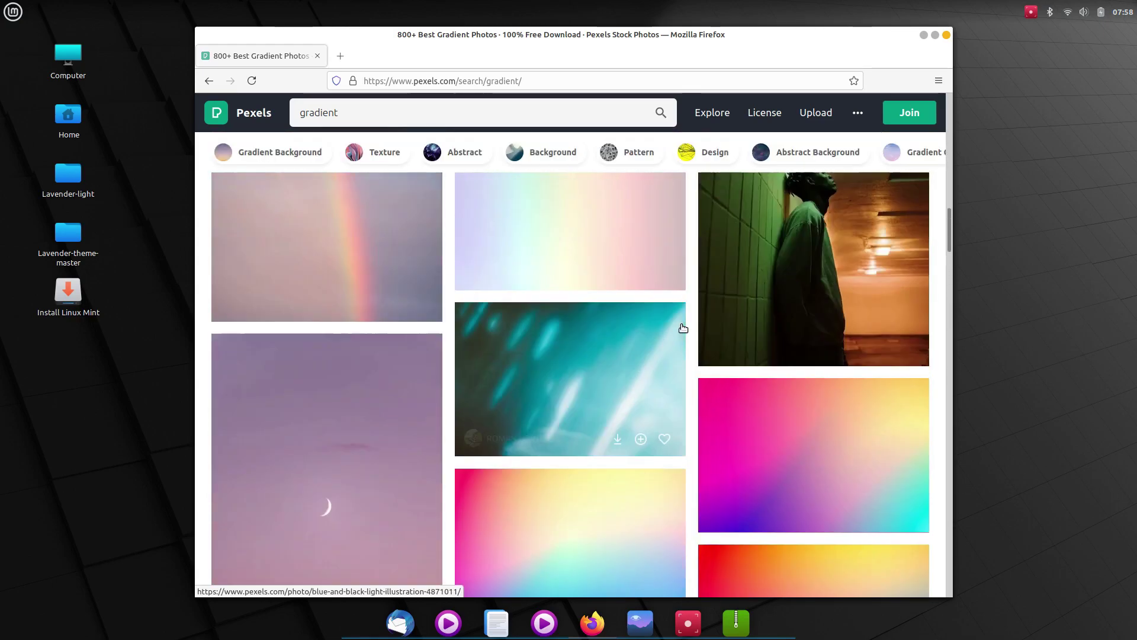
scroll(683, 327, "up", 4)
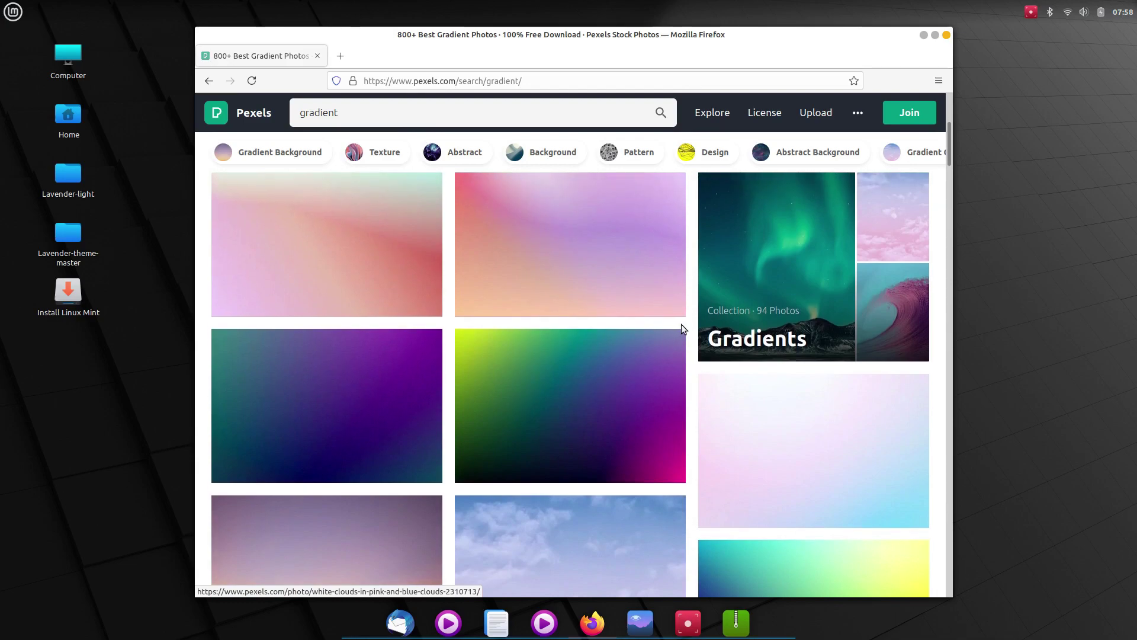
scroll(682, 327, "down", 13)
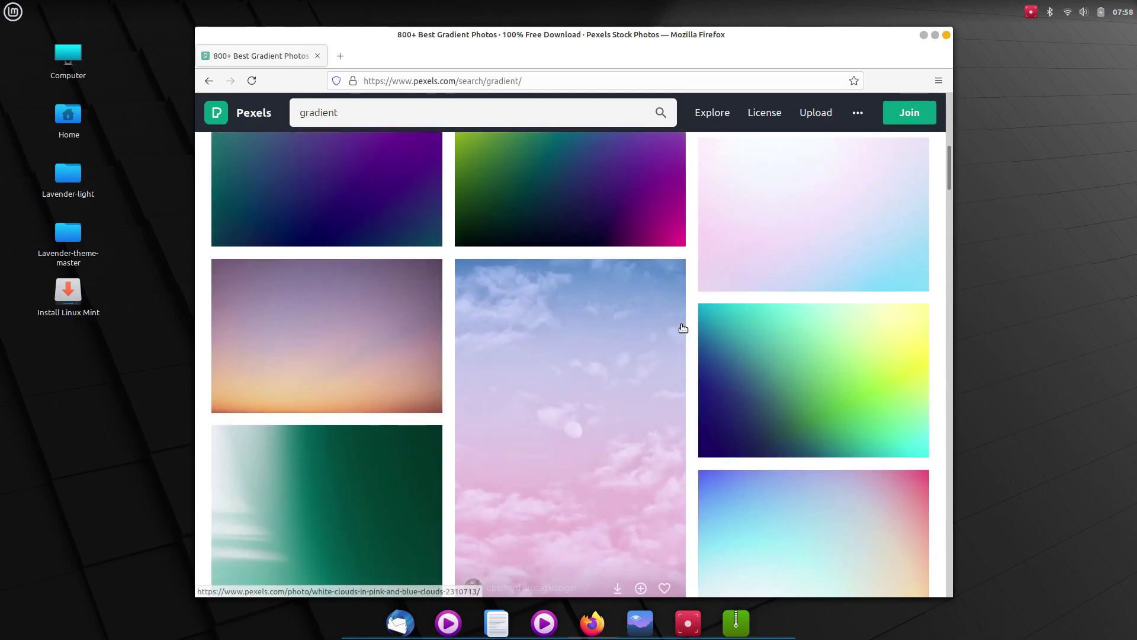
scroll(683, 329, "down", 10)
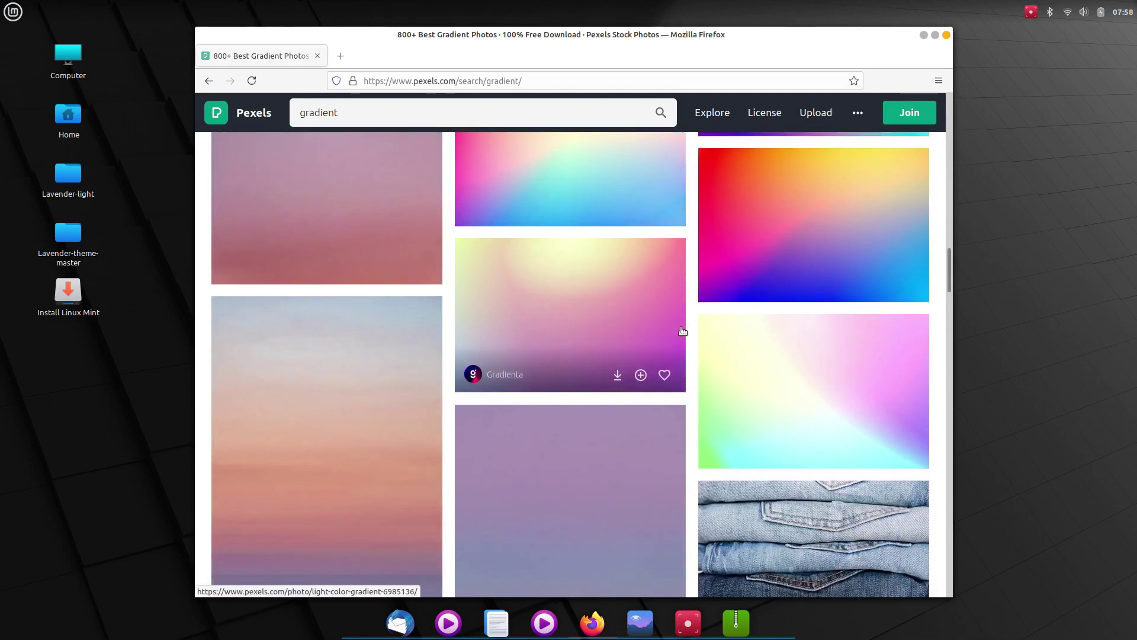
scroll(682, 331, "down", 3)
scroll(681, 334, "up", 5)
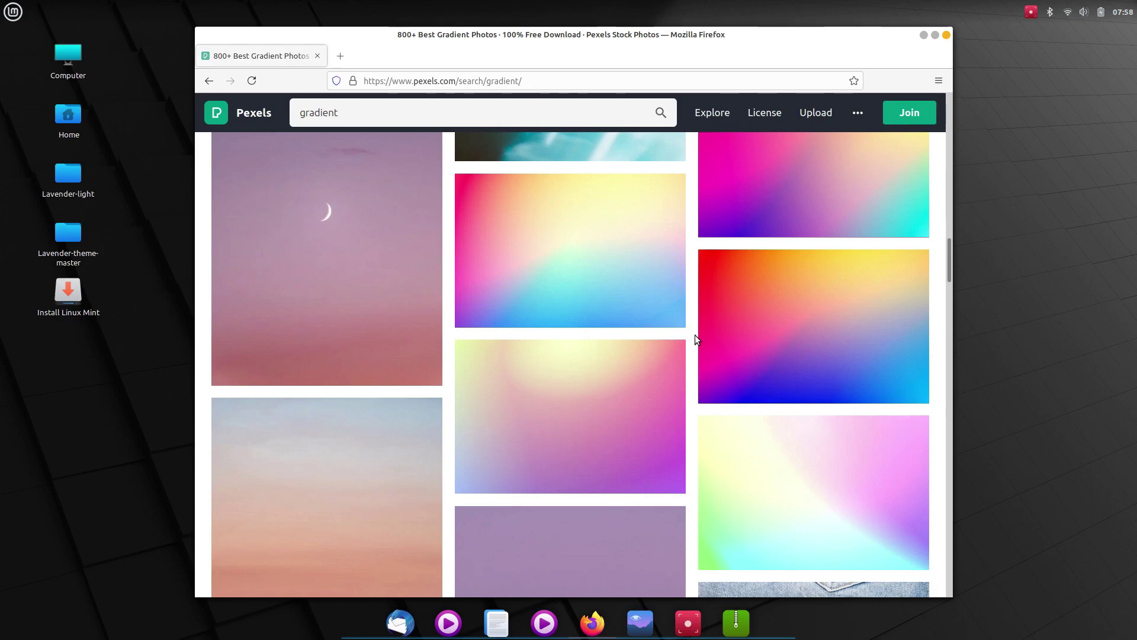
scroll(767, 255, "down", 4)
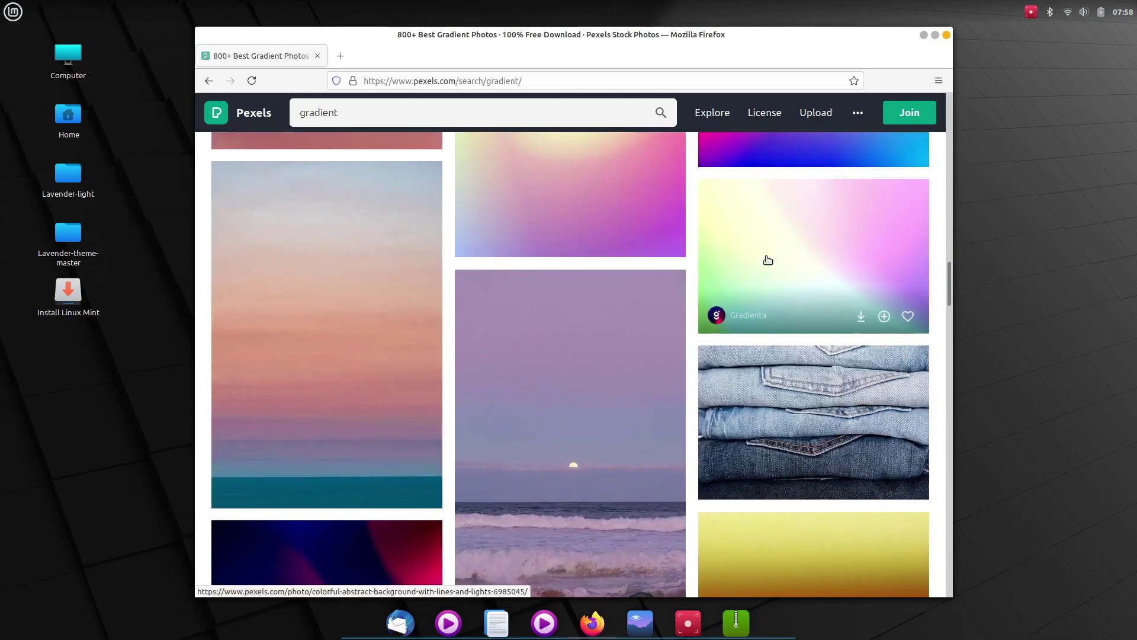
scroll(764, 261, "down", 8)
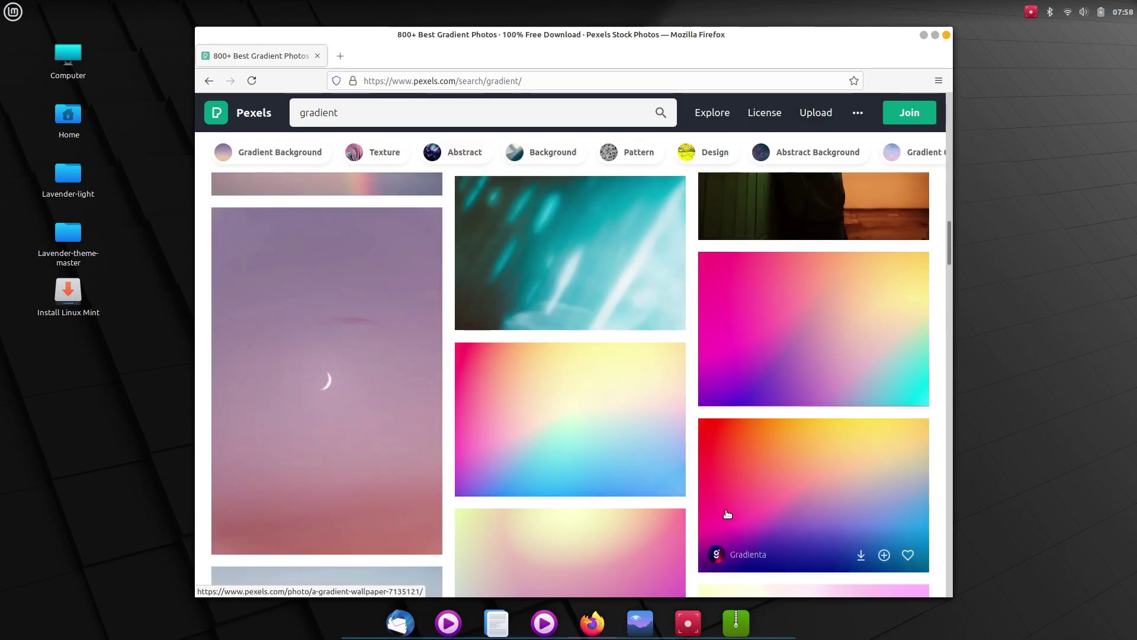
scroll(728, 514, "up", 8)
scroll(728, 514, "up", 10)
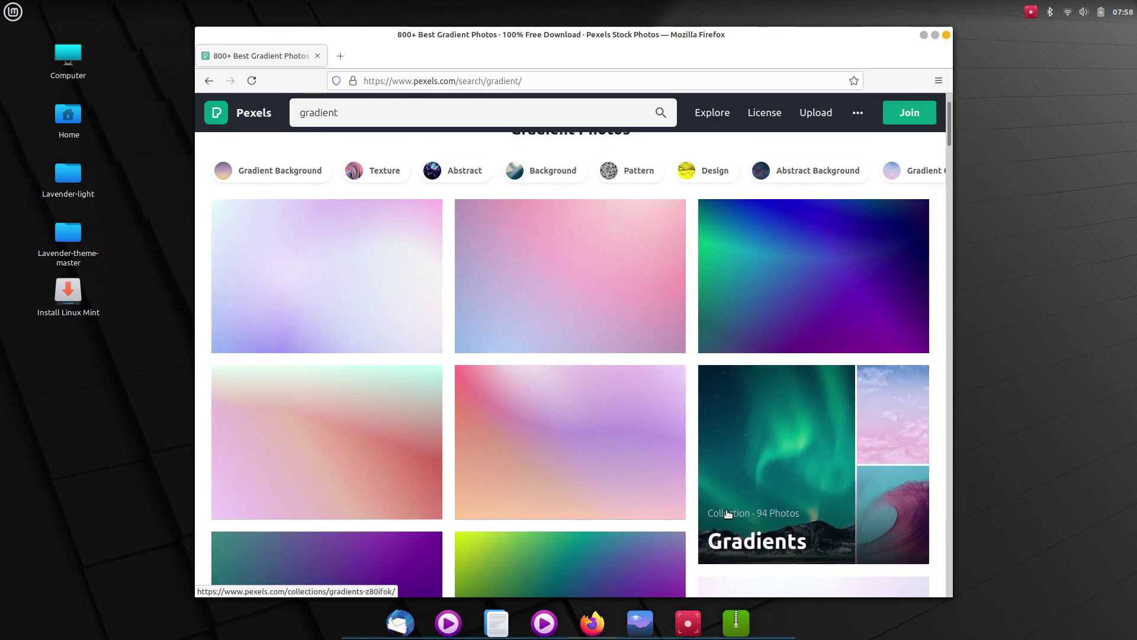
scroll(727, 513, "down", 10)
scroll(728, 513, "down", 11)
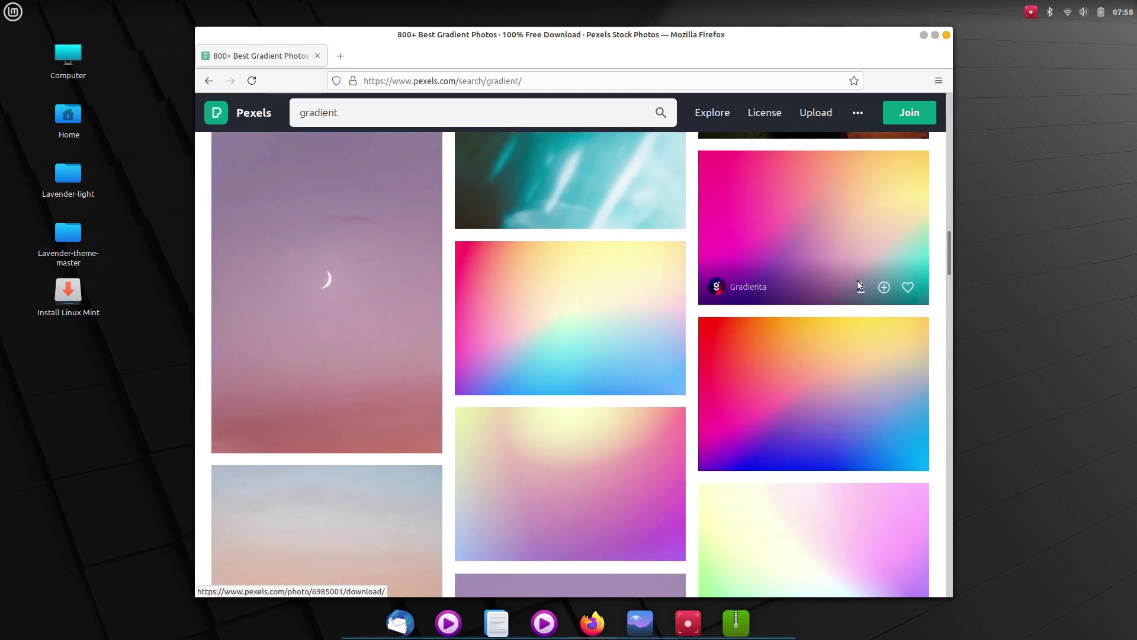
- Download the Gradienta photo blending magenta, yellow and cyan, saving the file to disk
left_click(859, 283)
left_click(496, 342)
left_click(664, 403)
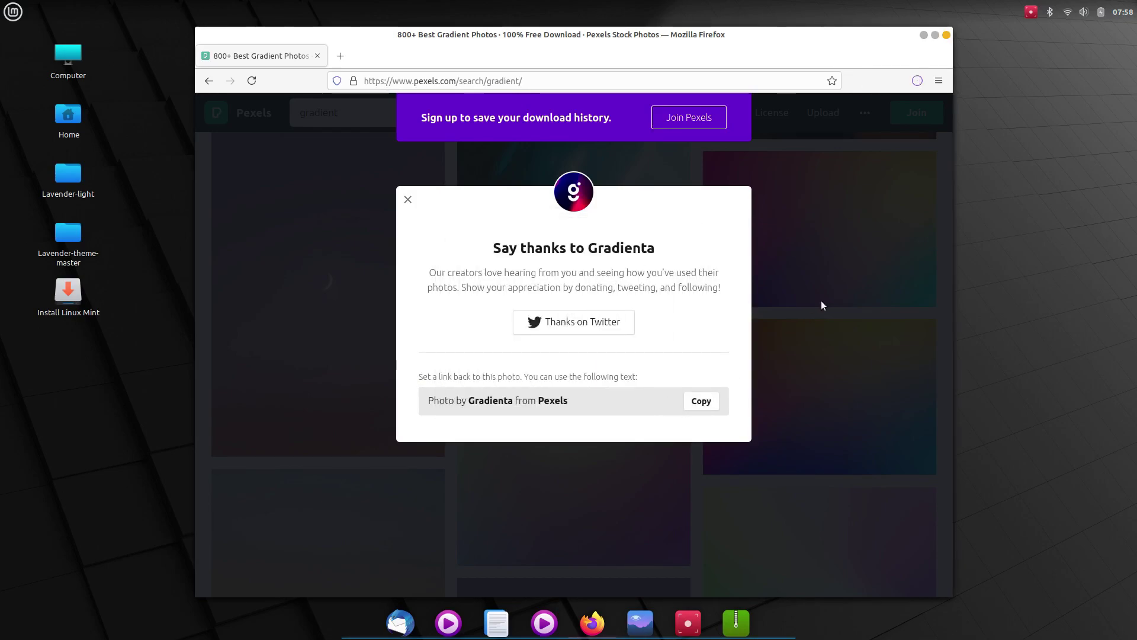
- Open the folder containing the downloaded pexels-gradienta-6985001.jpg and set the image as the desktop wallpaper
left_click(915, 80)
right_click(790, 119)
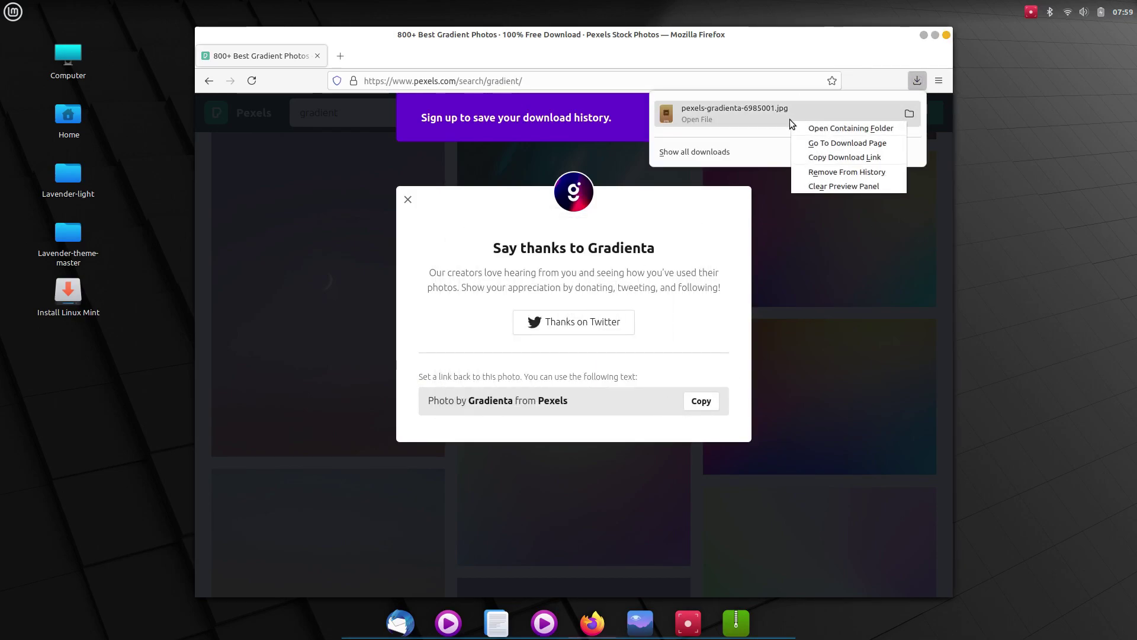
left_click(805, 129)
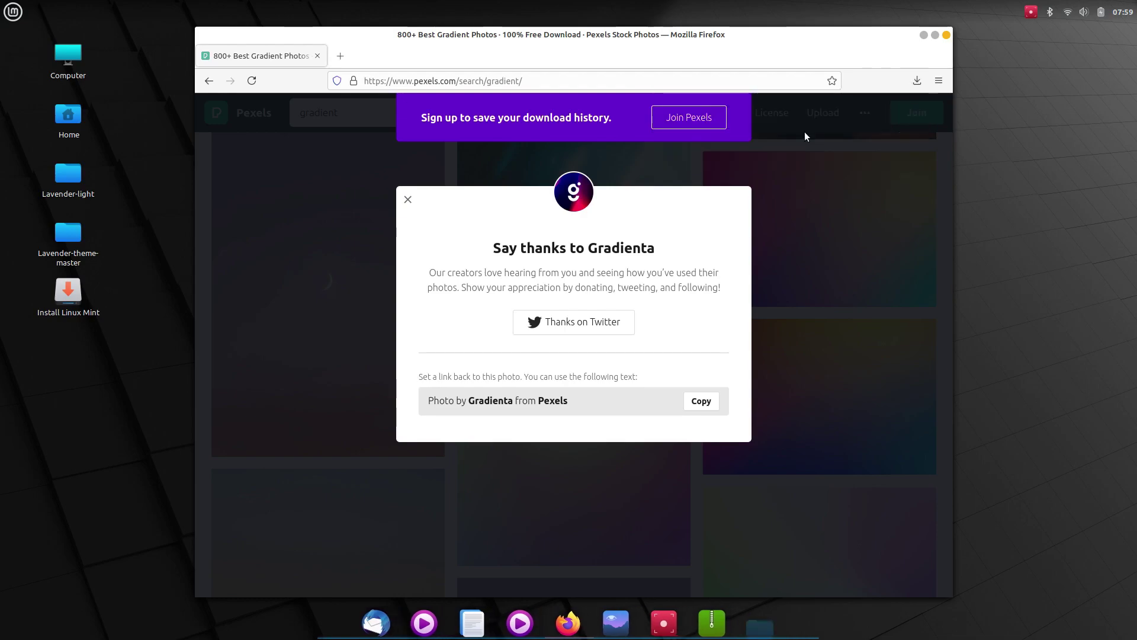
right_click(474, 239)
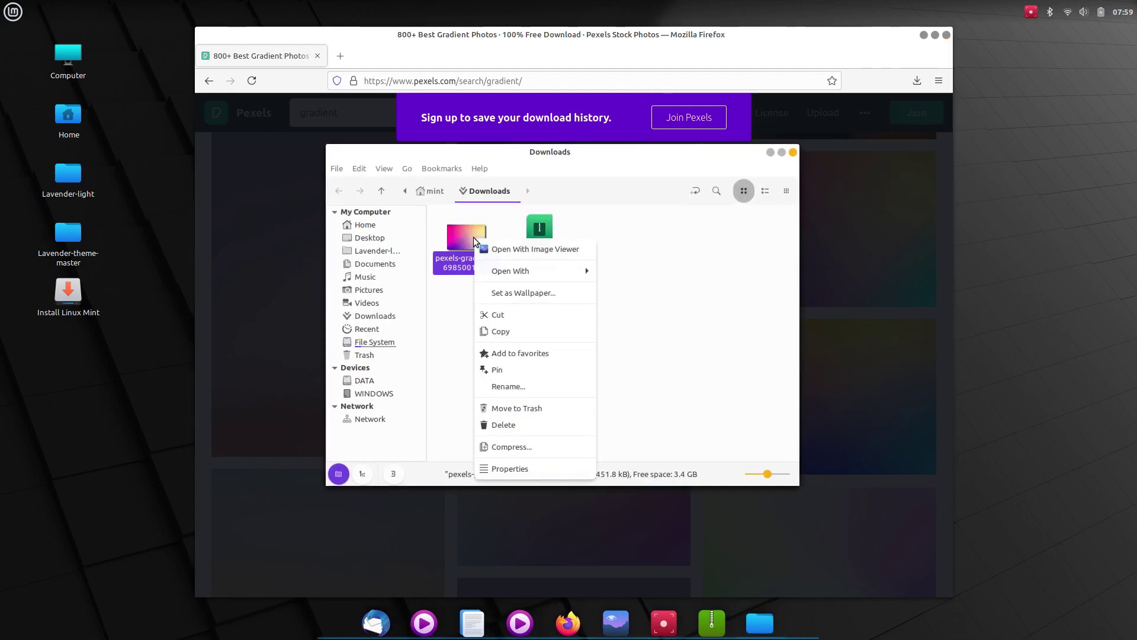
left_click(494, 293)
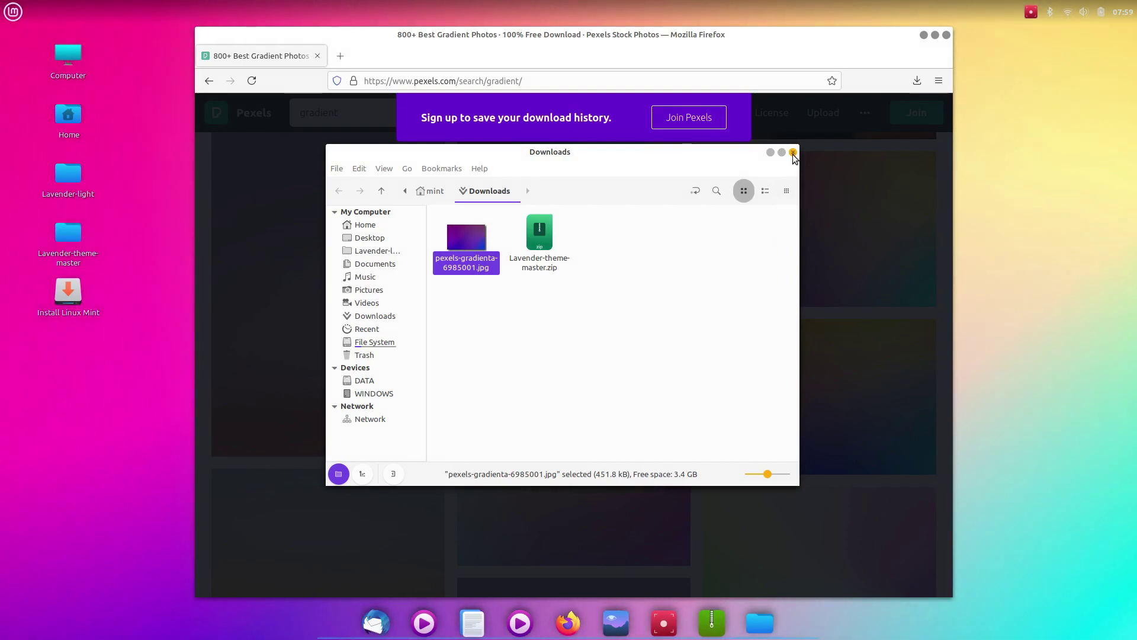
- Close the Downloads folder, the browser and the Lavender-light.tar.xz archive window
left_click(793, 152)
left_click(947, 35)
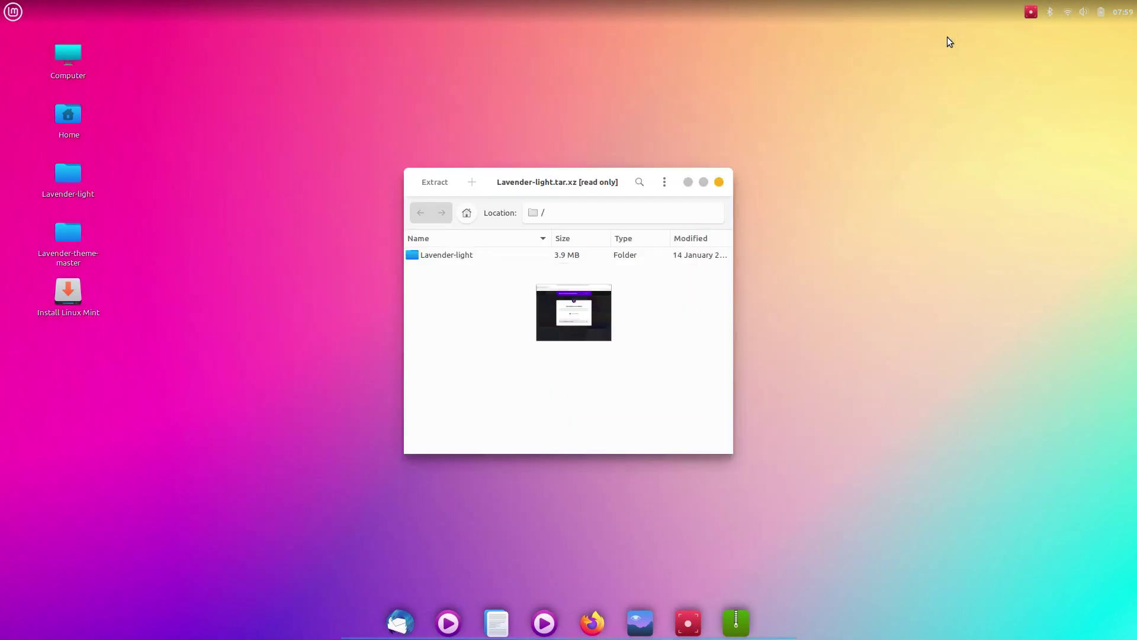
left_click(720, 181)
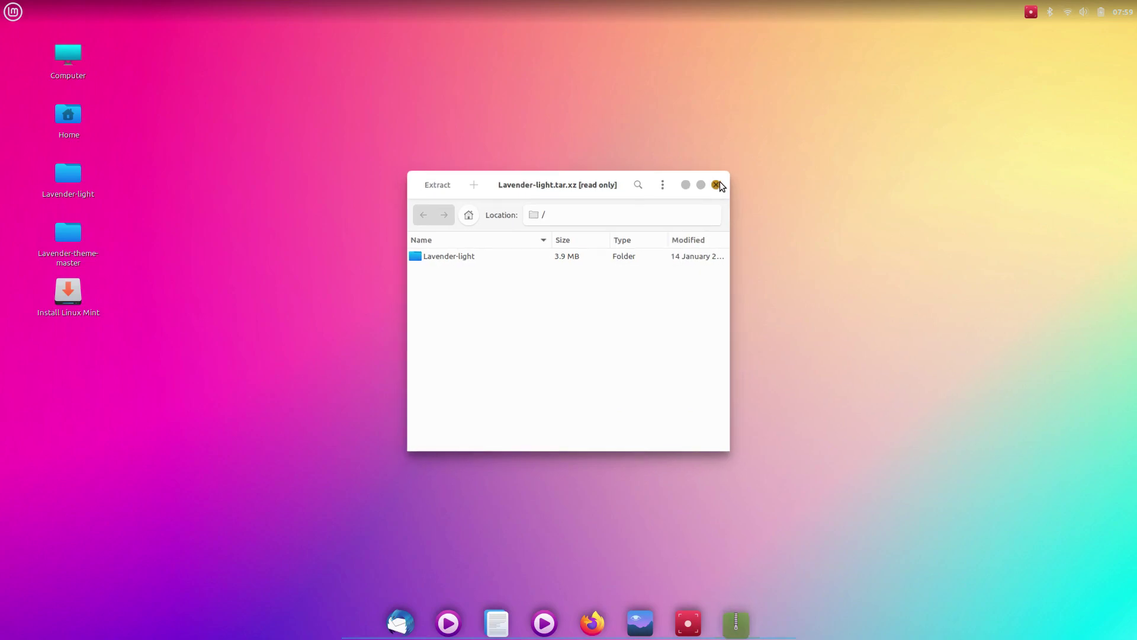
- Open the User Shadows extension's settings from Extensions and choose the Custom shadows preset
left_click(3, 6)
type("e")
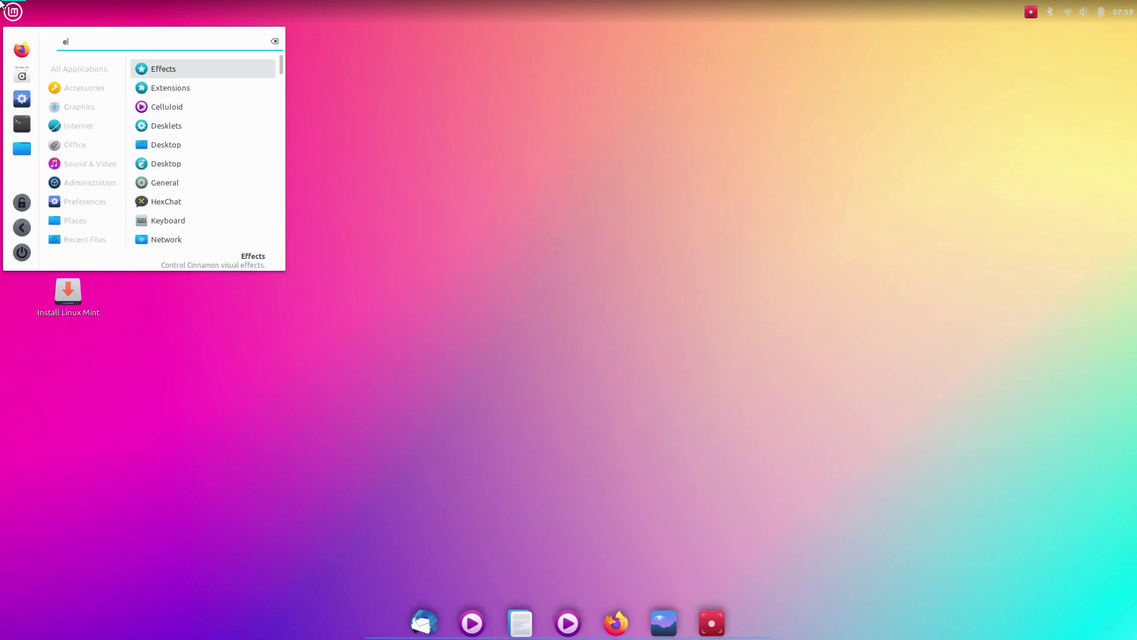
type("xte")
key("Return")
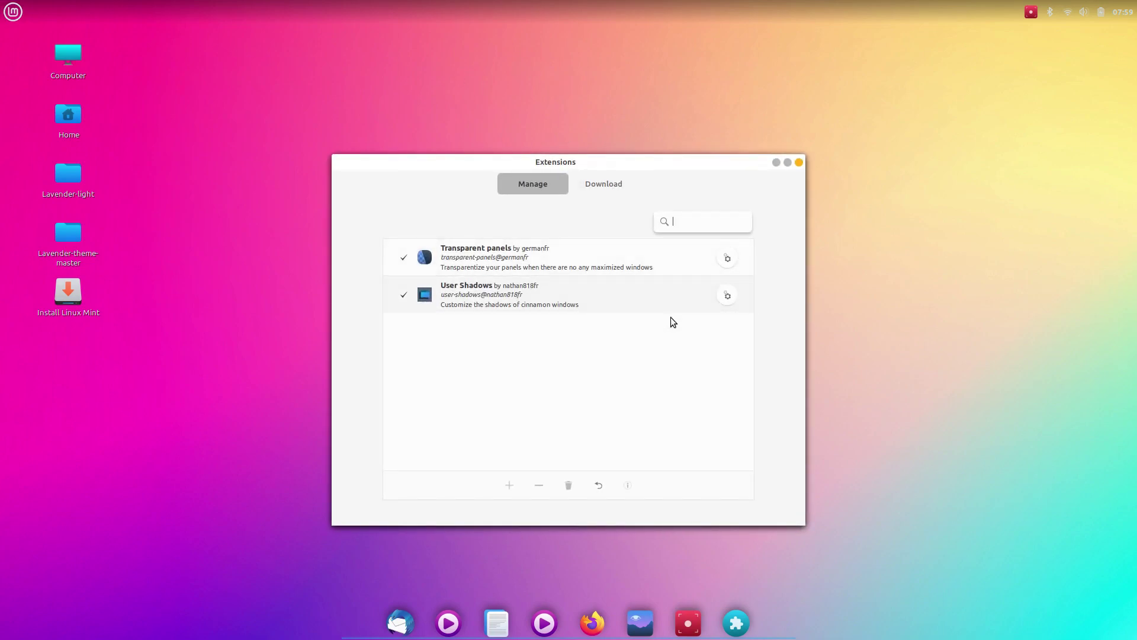
left_click(721, 296)
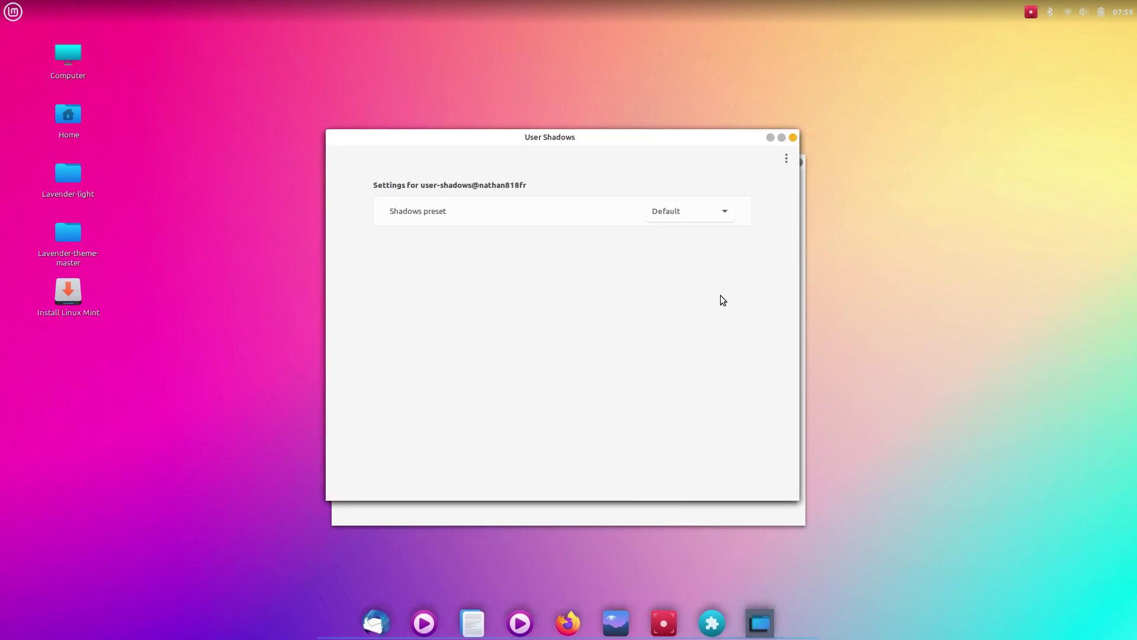
left_click(707, 212)
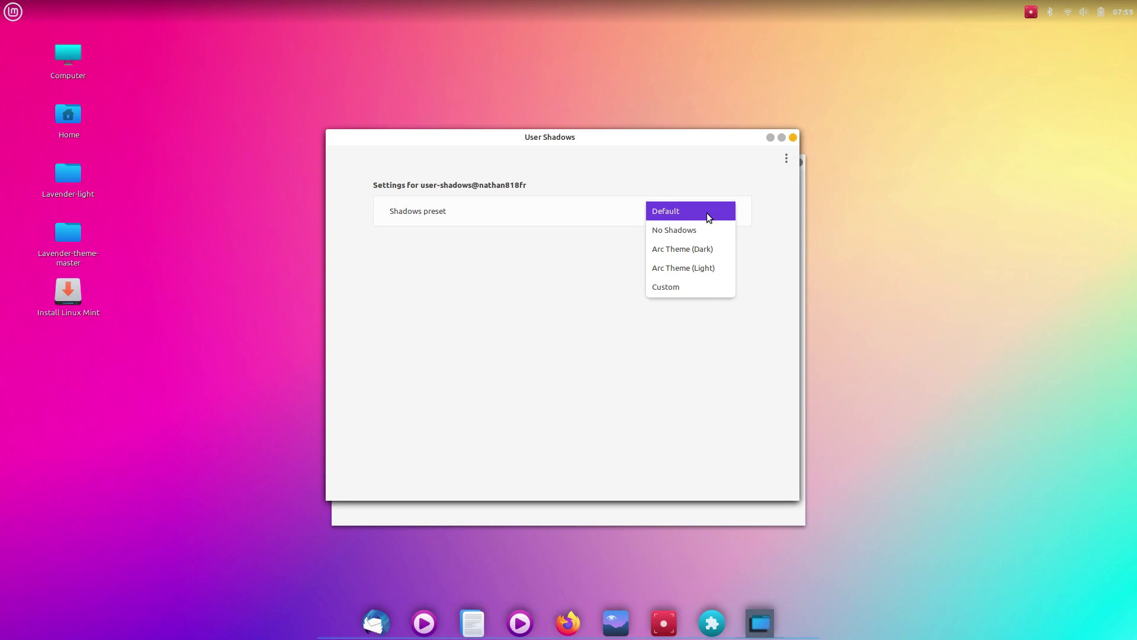
left_click(691, 285)
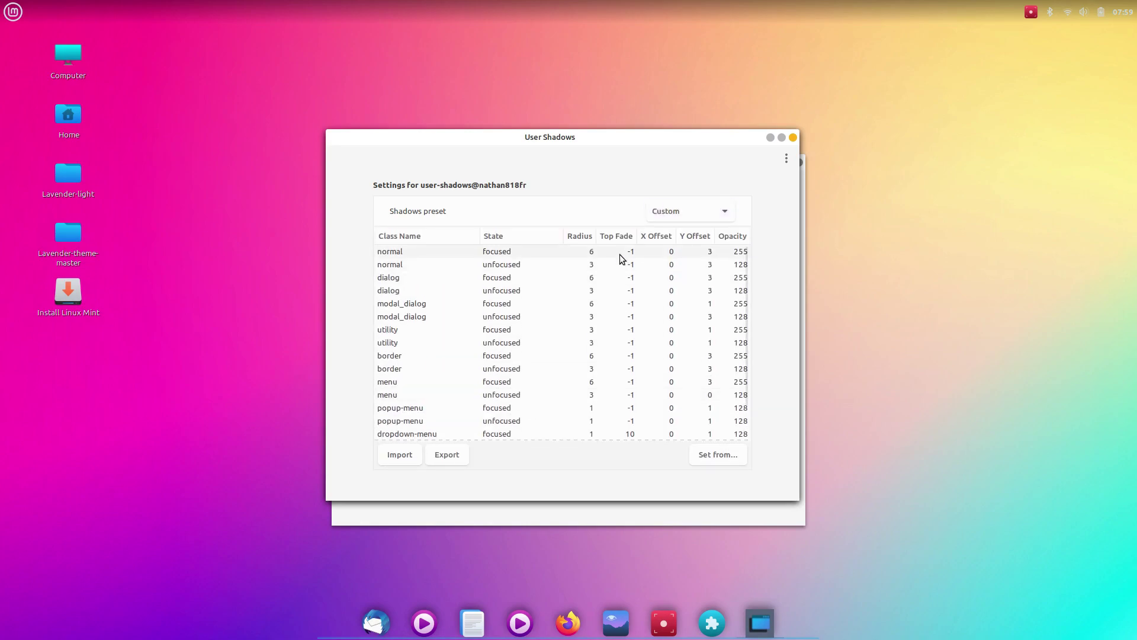
- Try shadow radii of 20 and 150 for normal windows in the focused state
left_click(596, 251)
left_click(595, 254)
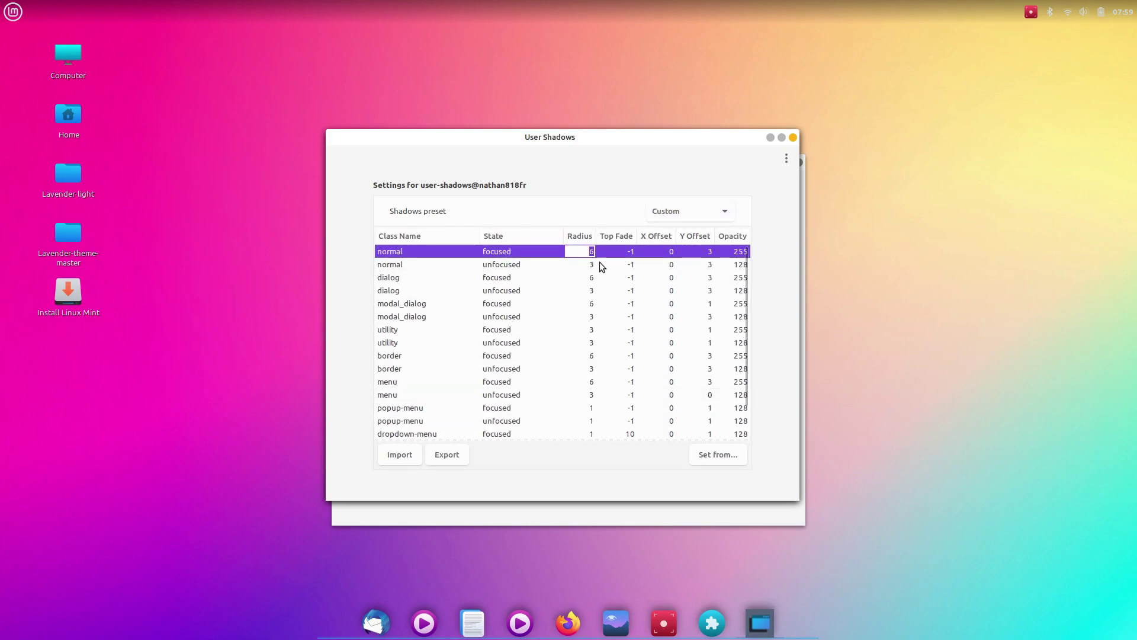
type("20")
key("Return")
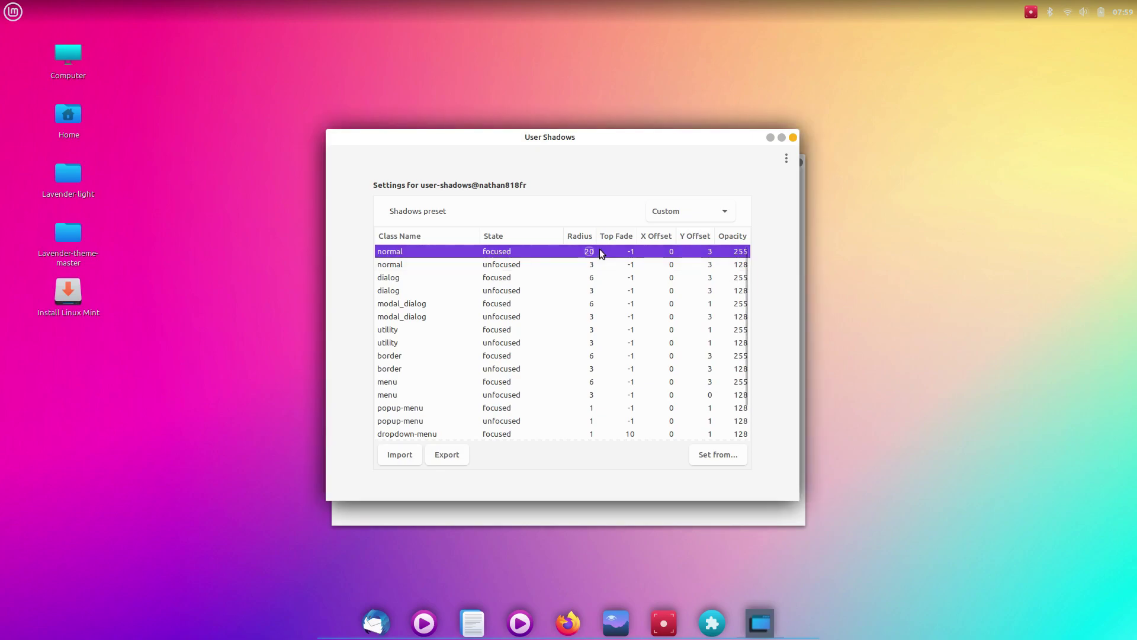
double_click(592, 251)
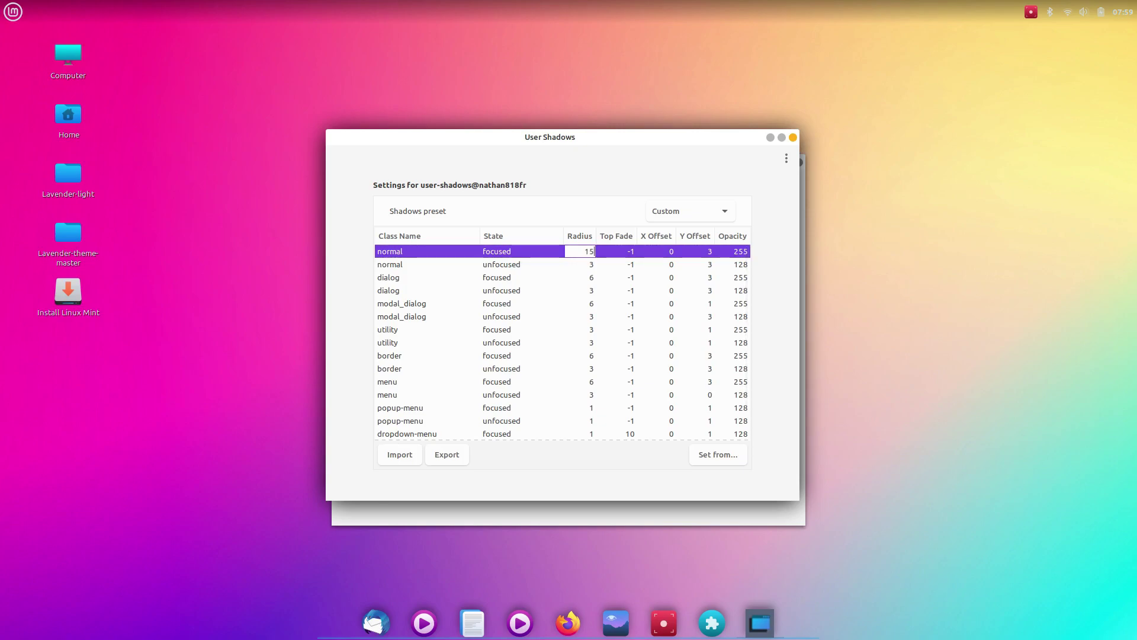
key("Return")
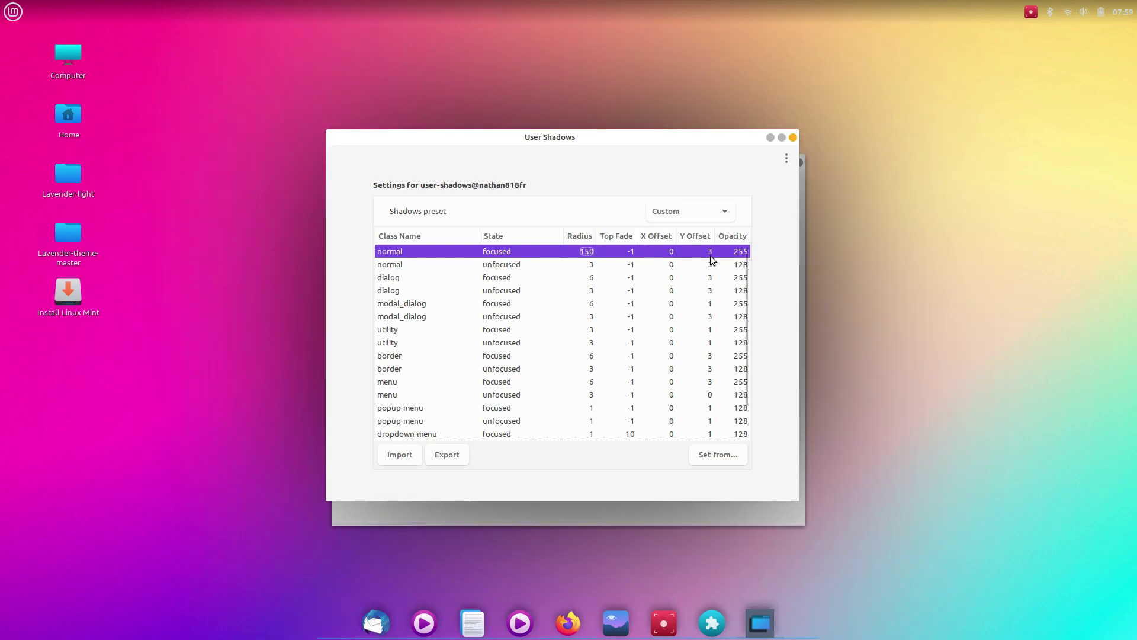
- Set the focused normal window shadow to radius 100 and opacity 150
left_click(588, 251)
type("00")
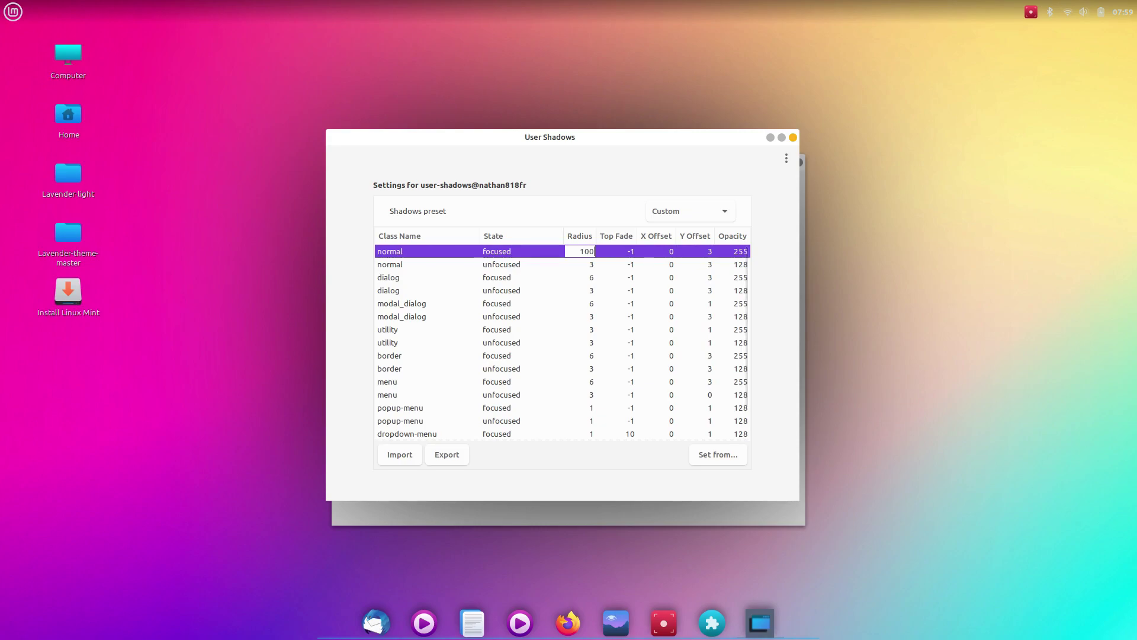
key("Return")
left_click(736, 251)
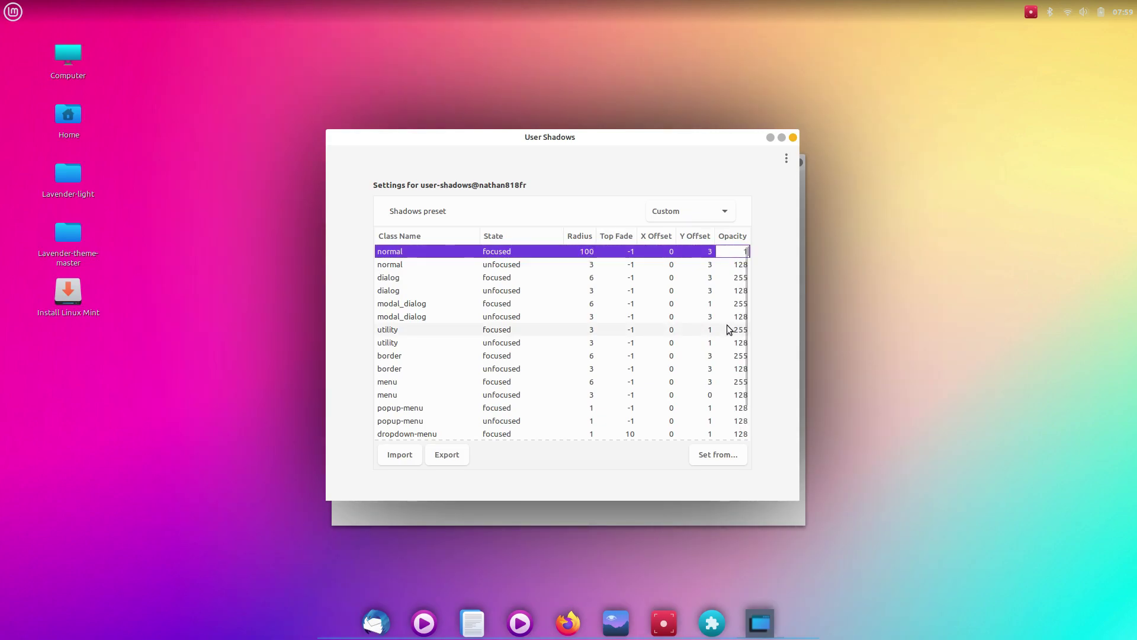
type("150")
key("Return")
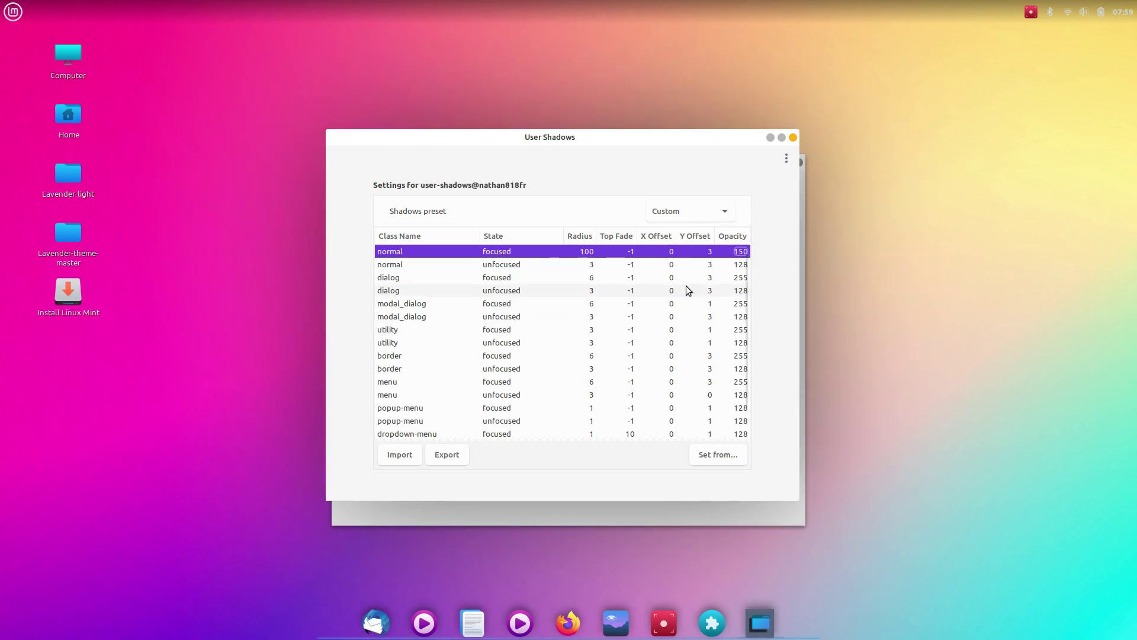
- Move the settings window off the Extensions window and set the unfocused normal shadow to radius 50 and opacity 100
left_click_drag(527, 142, 753, 104)
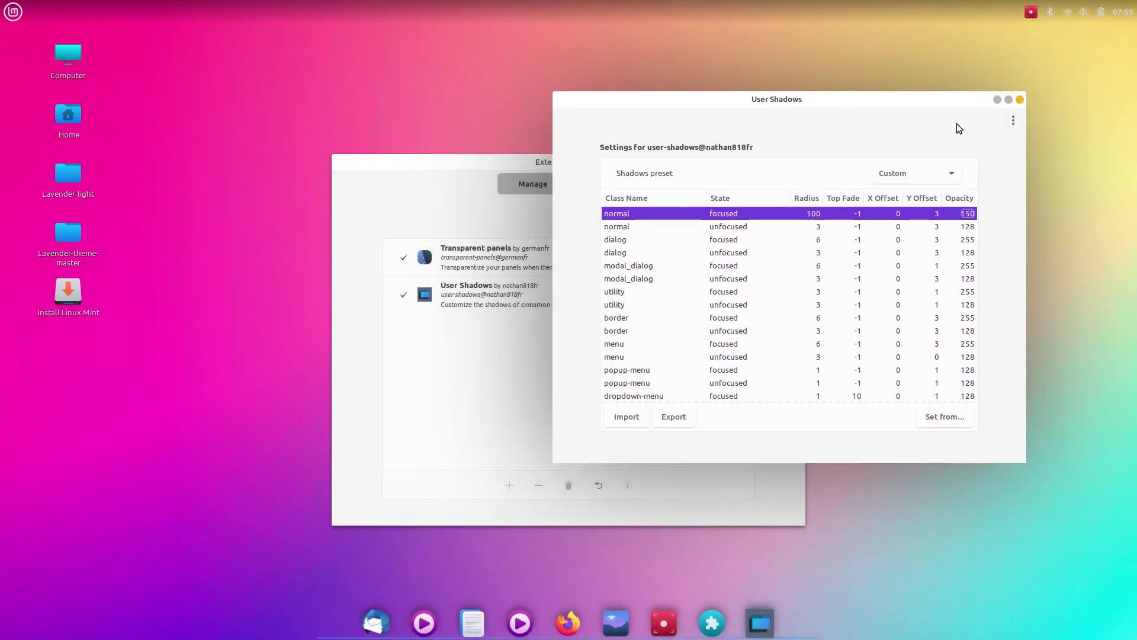
left_click(816, 229)
left_click(817, 228)
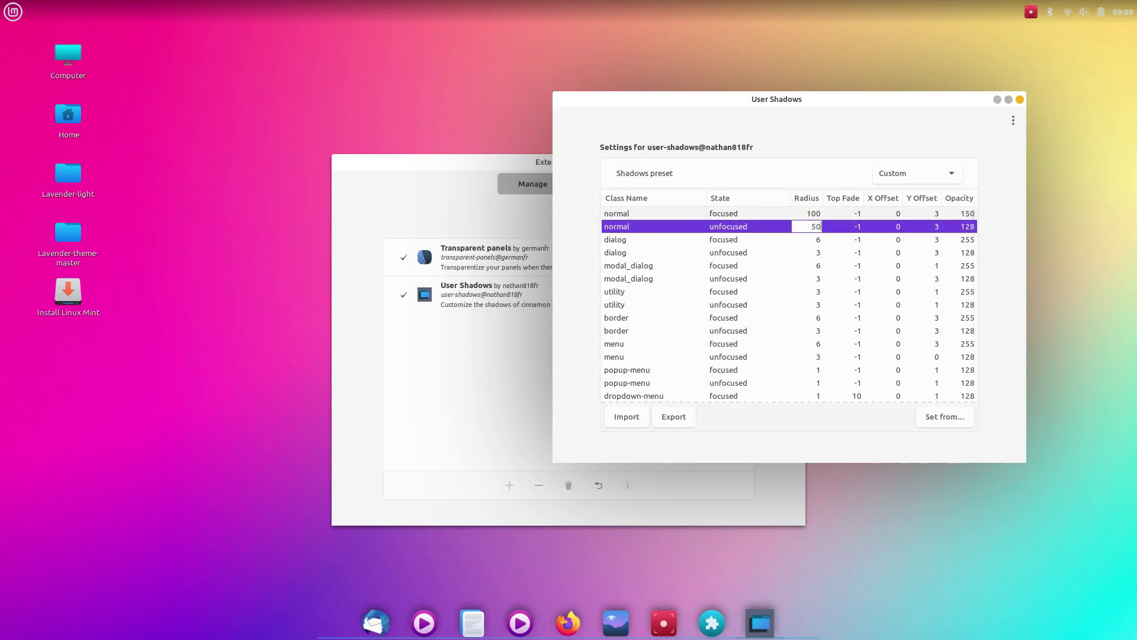
key("Return")
left_click(963, 228)
type("100")
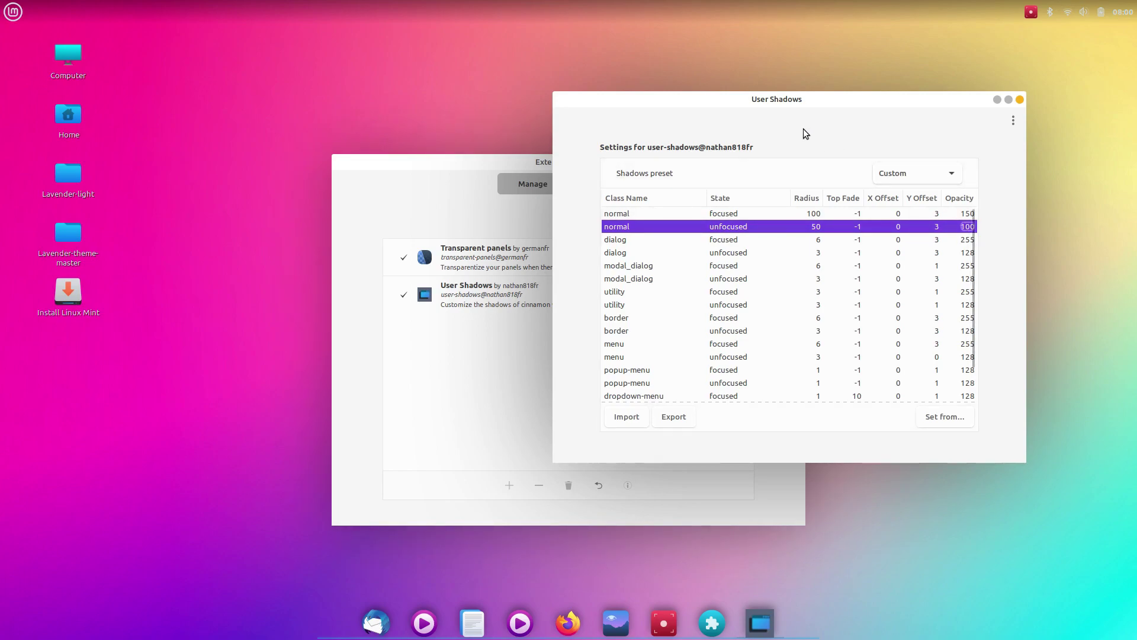
- Set the unfocused normal shadow's opacity to 50 and move the settings window clear of the desktop's right half
left_click_drag(777, 105, 765, 74)
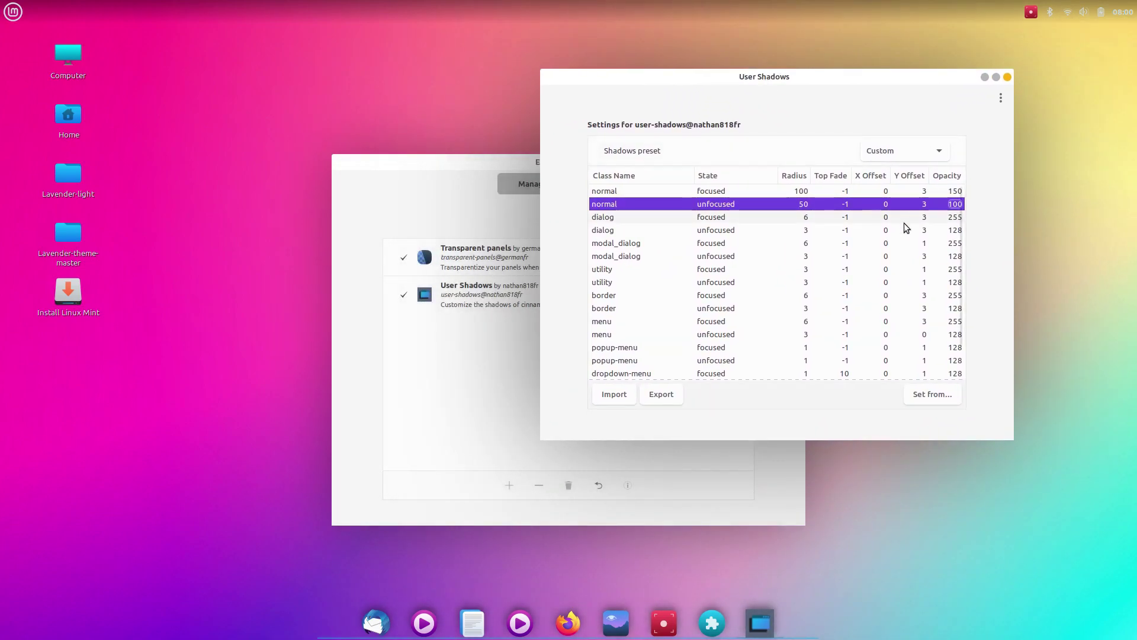
left_click(951, 217)
left_click(955, 203)
type("50")
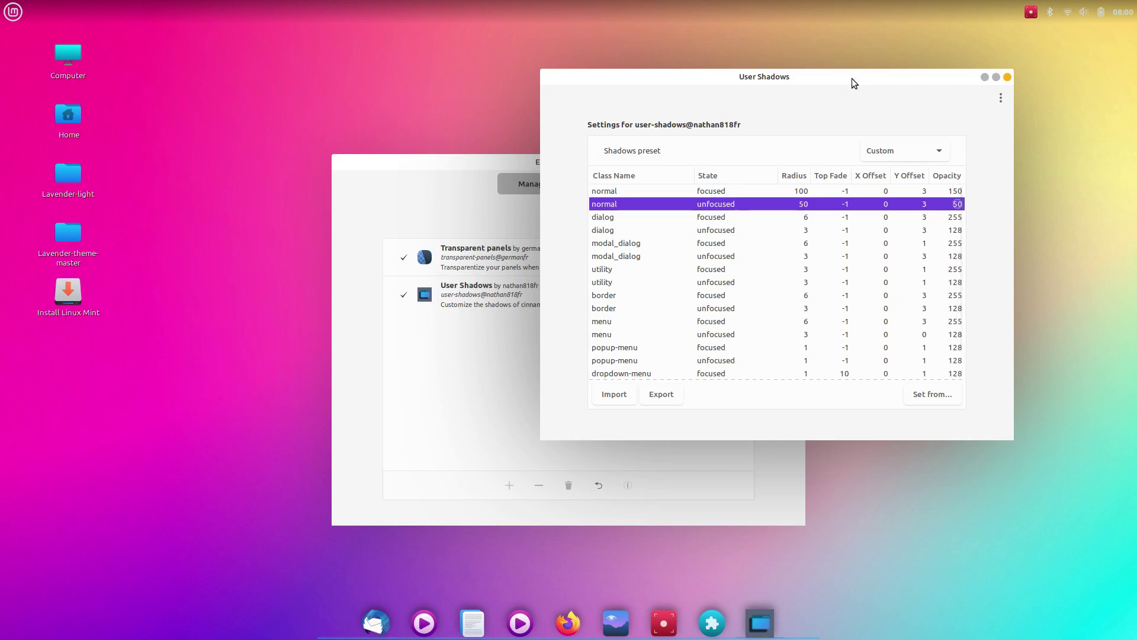
left_click_drag(852, 78, 479, 104)
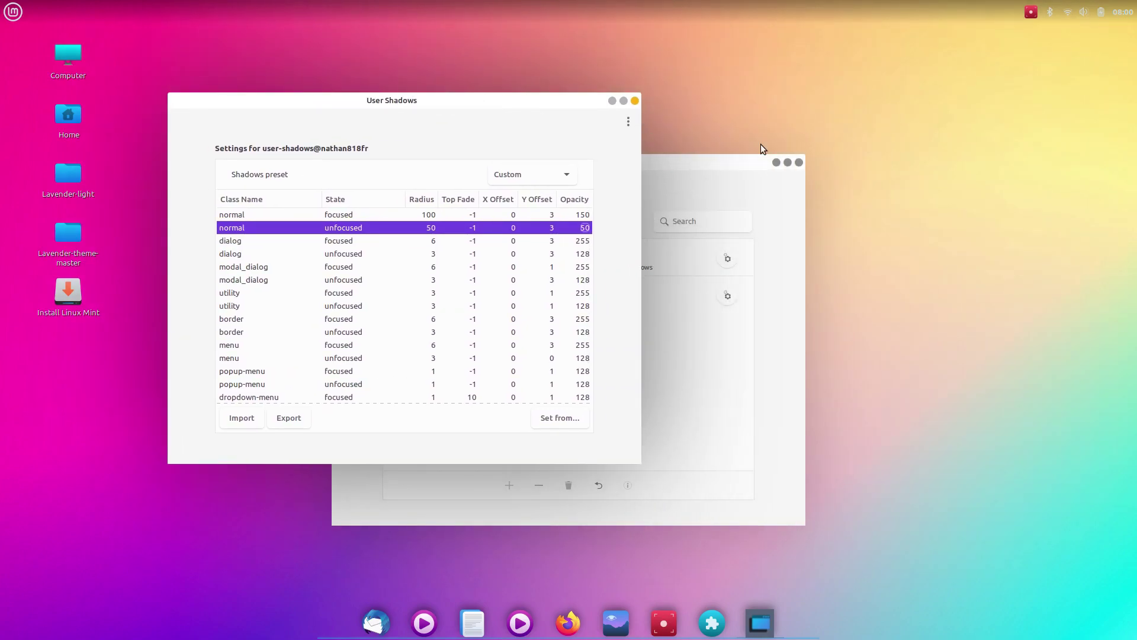
- Open the desktop settings through the desktop's Customize option and set the desktop layout to "No desktop icons"
right_click(879, 179)
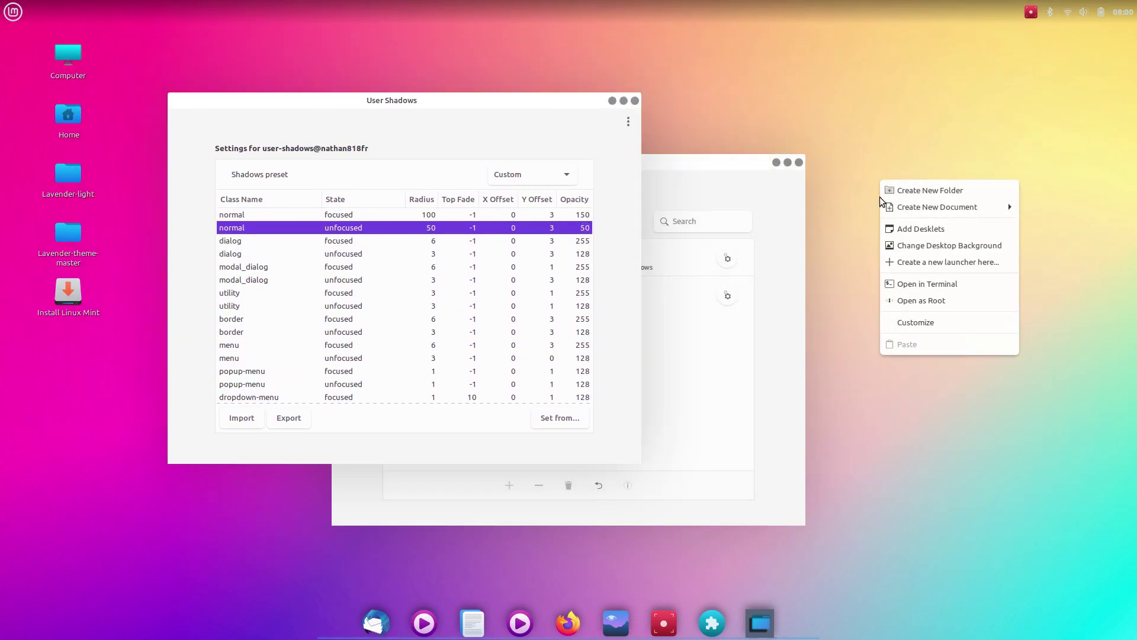
left_click(899, 323)
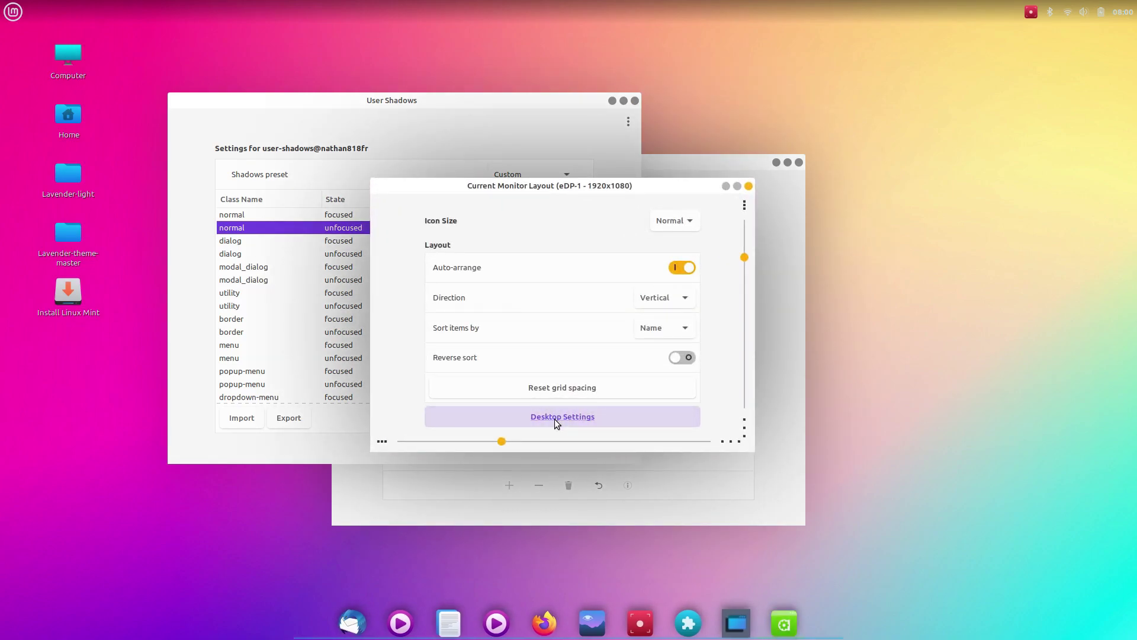
left_click(555, 417)
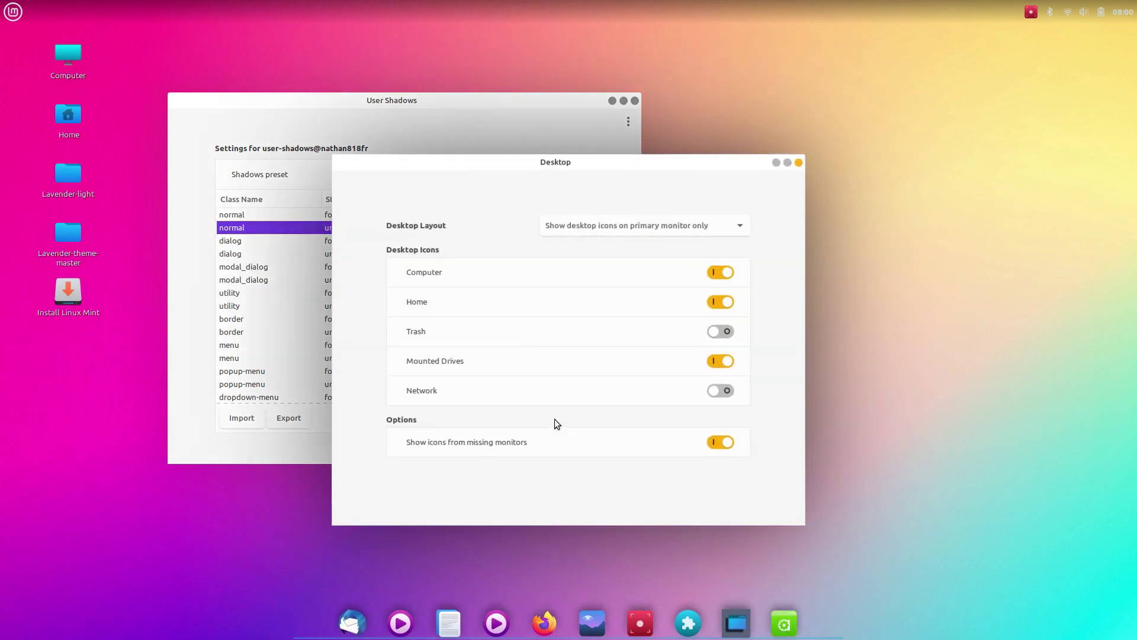
left_click(685, 224)
left_click(687, 208)
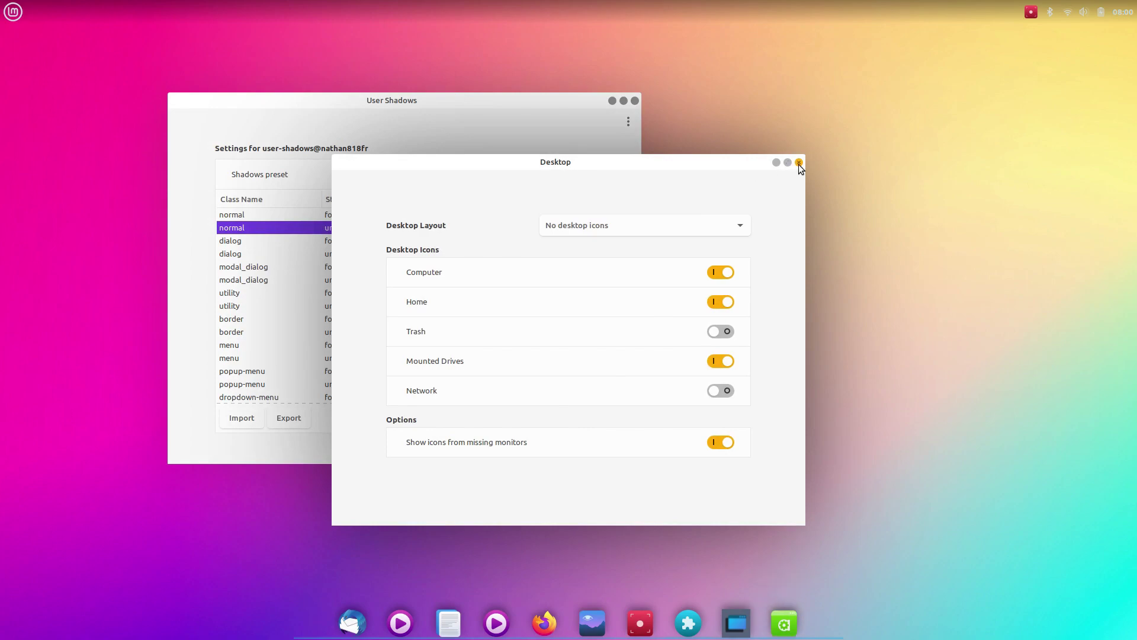
- Close the Current Monitor Layout, User Shadows and Extensions windows
left_click_drag(793, 632, 728, 627)
left_click(747, 575)
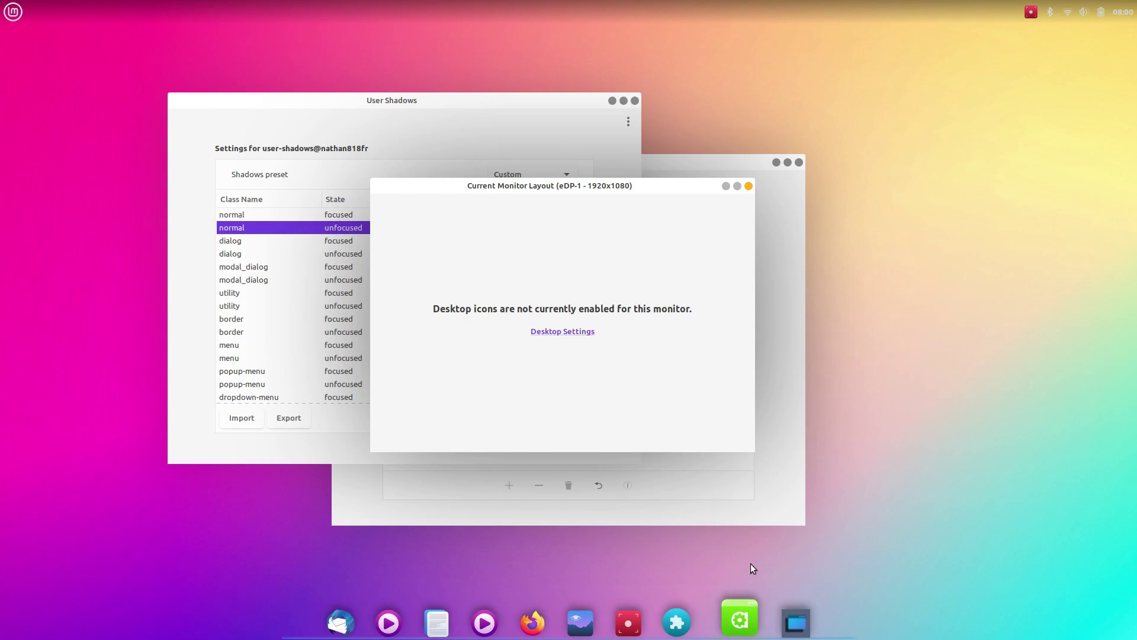
left_click(748, 187)
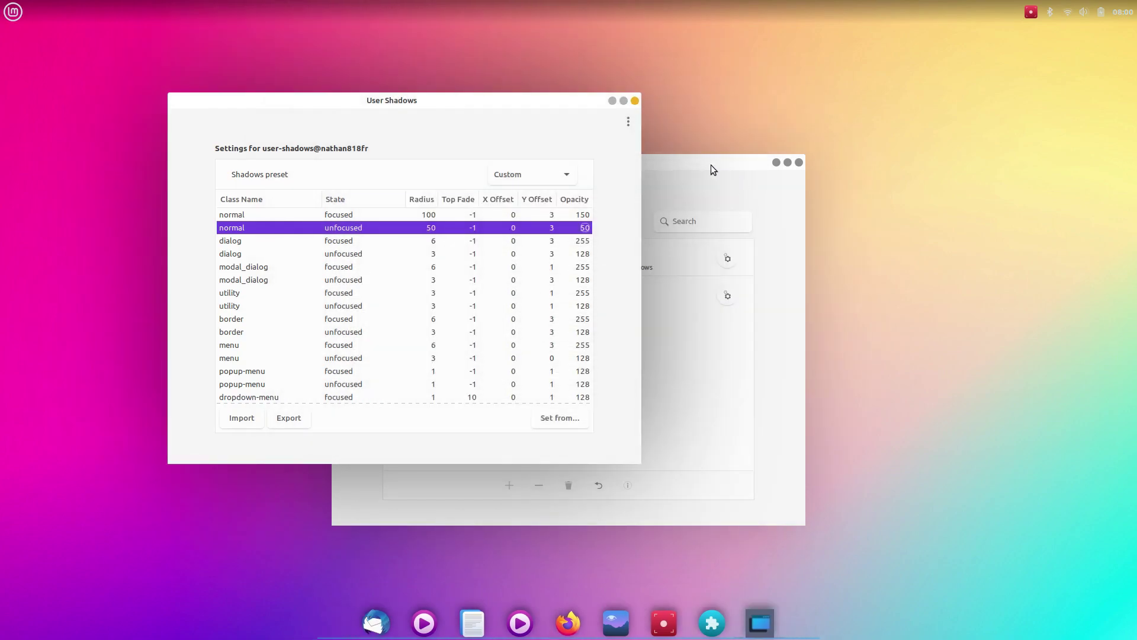
left_click(635, 101)
left_click(796, 161)
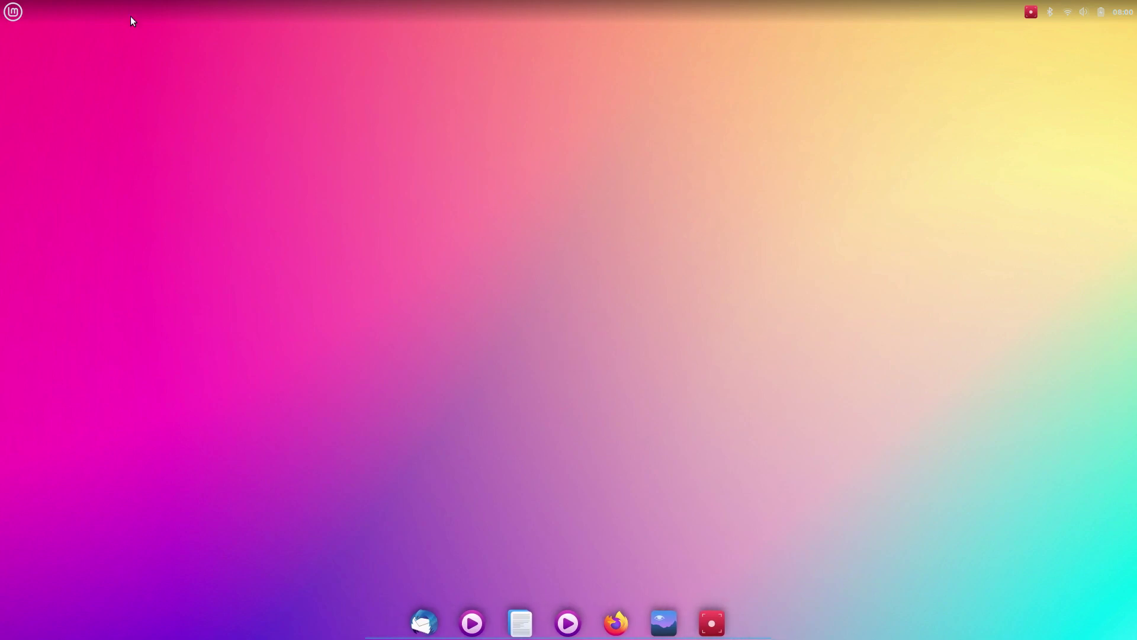
- Remove the Thunderbird launcher and the second of the two play-icon launchers from the dock
left_click(13, 12)
left_click(500, 512)
right_click(437, 621)
left_click(416, 546)
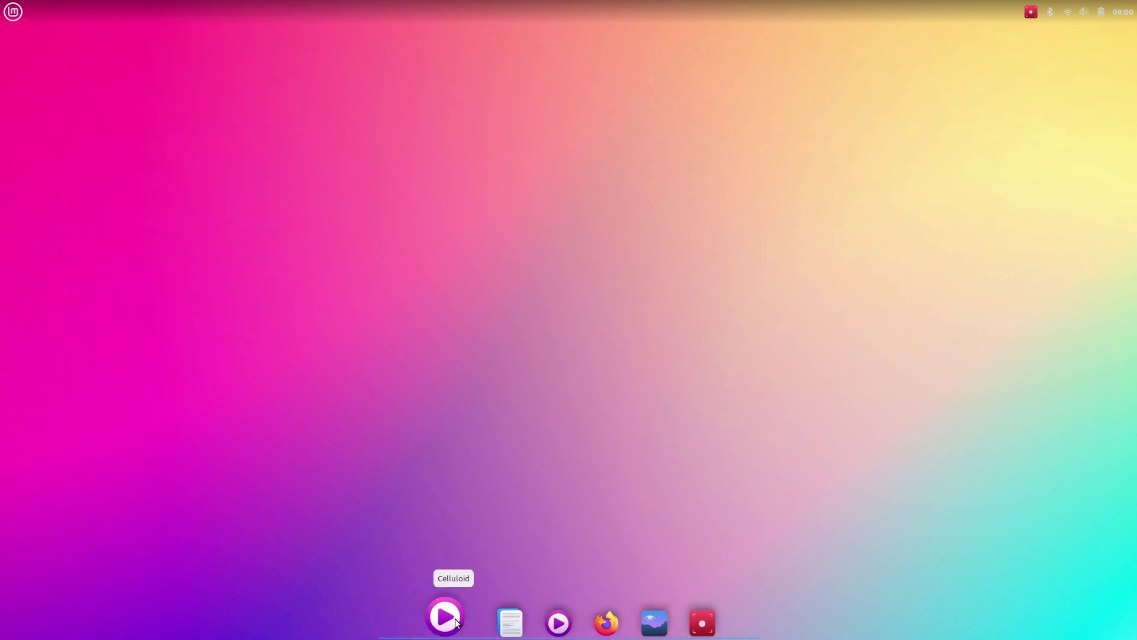
right_click(557, 624)
left_click(531, 553)
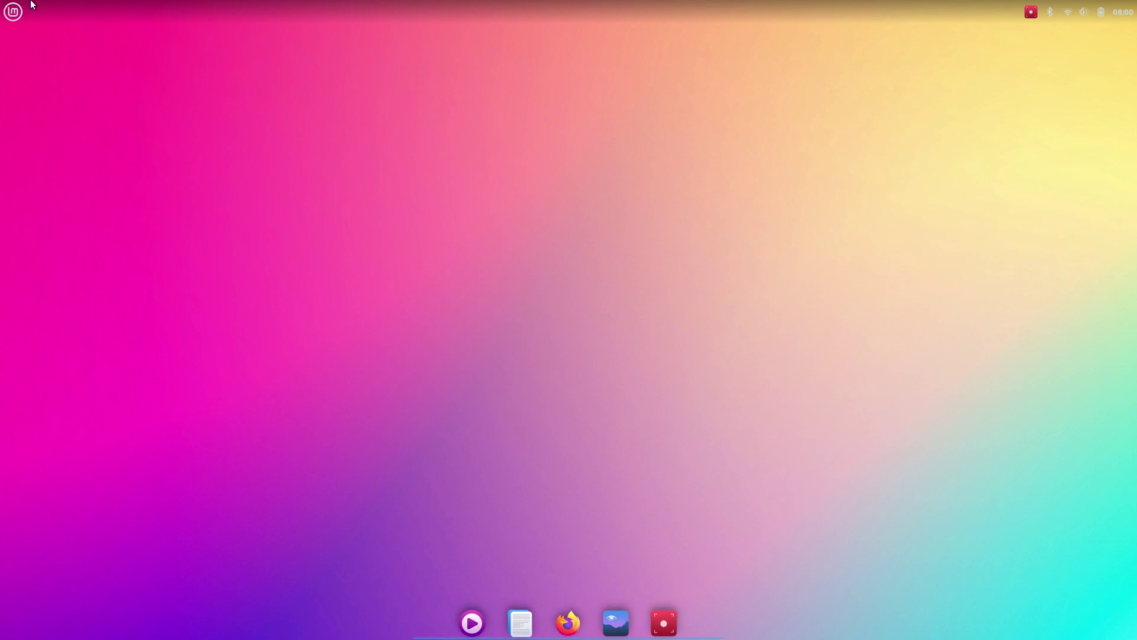
- Launch Files (Nautilus) from the Accessories applications, keep it in the dock and close its window
left_click(13, 11)
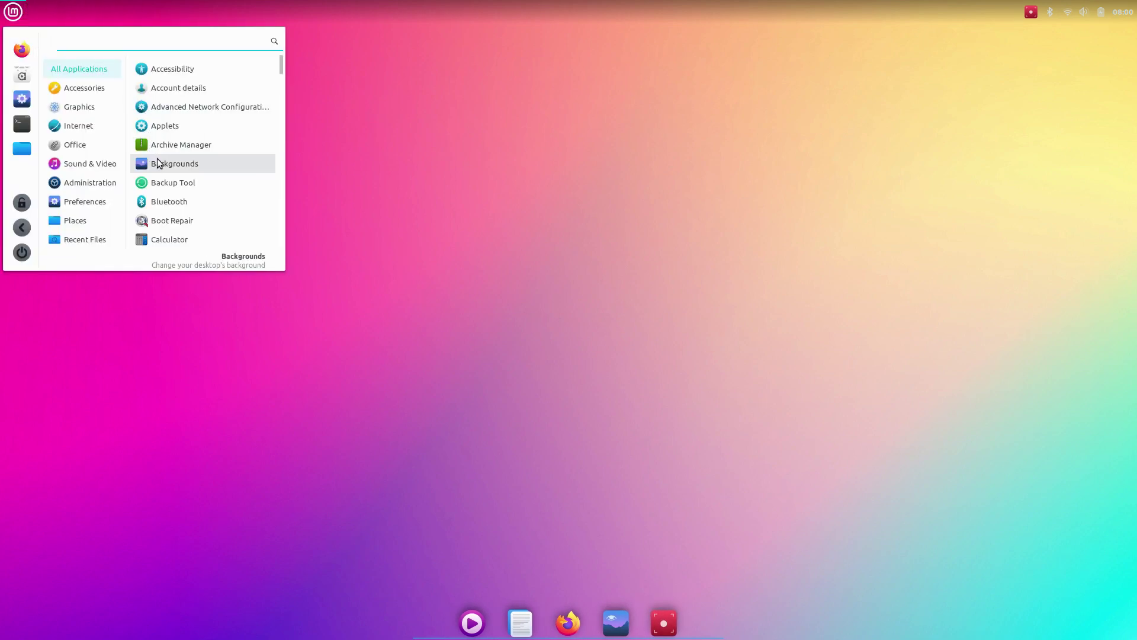
mouse_move(89, 132)
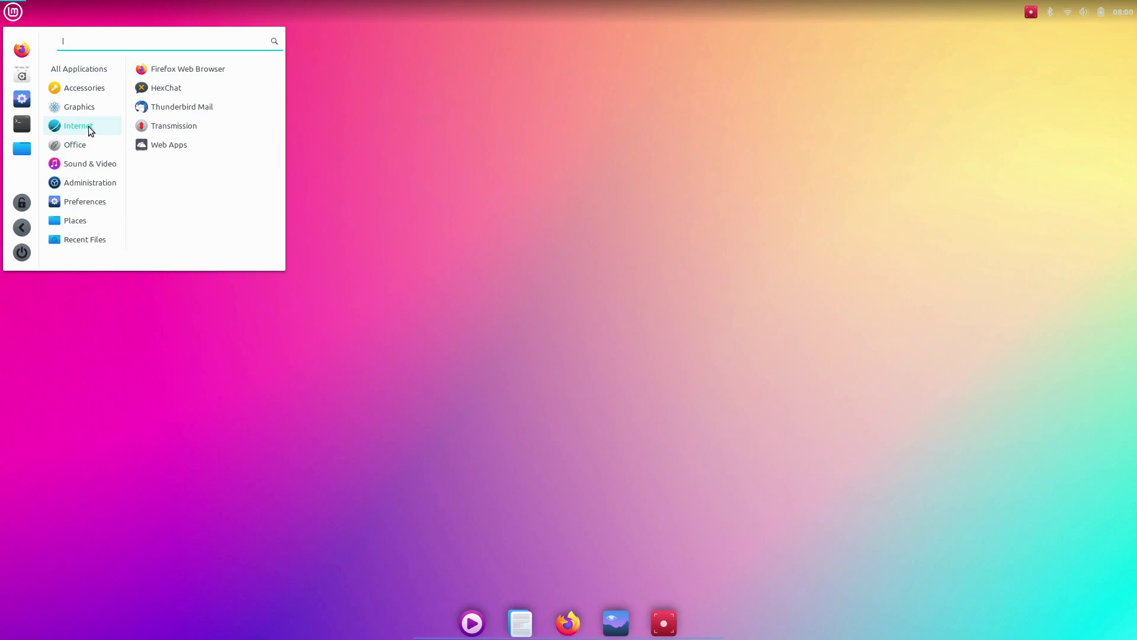
mouse_move(92, 109)
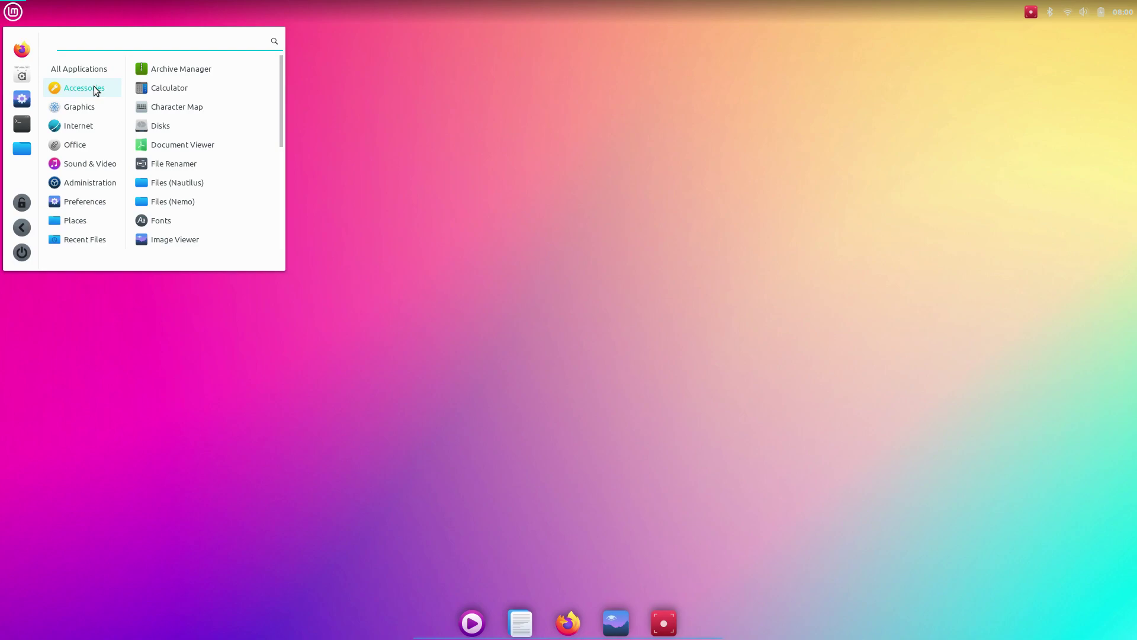
left_click(208, 181)
right_click(694, 629)
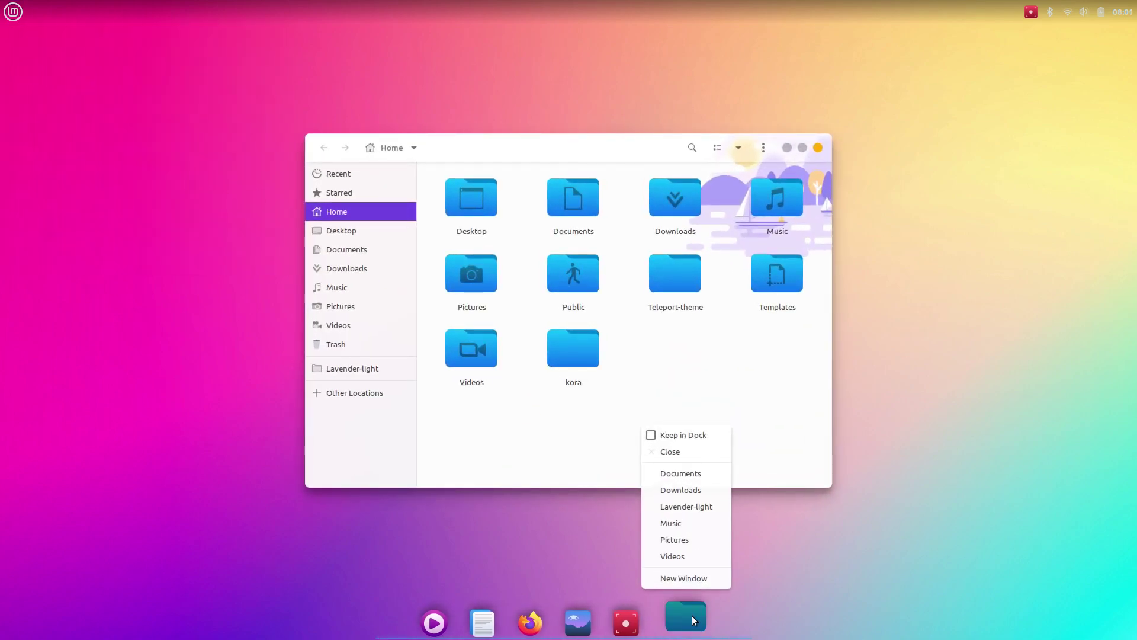
left_click(683, 422)
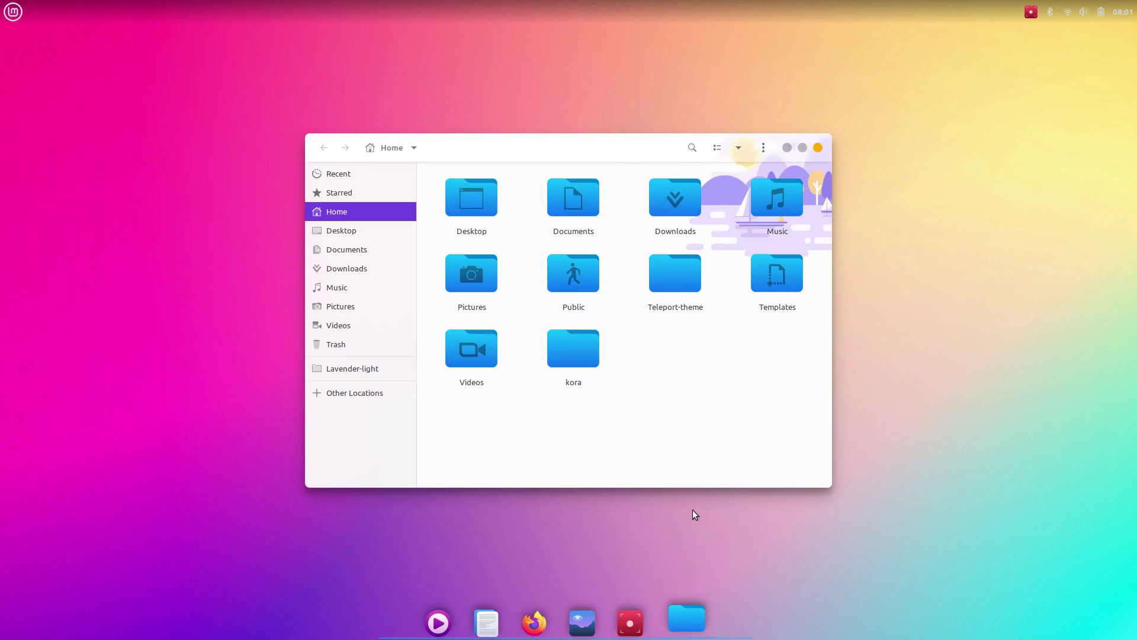
left_click(818, 149)
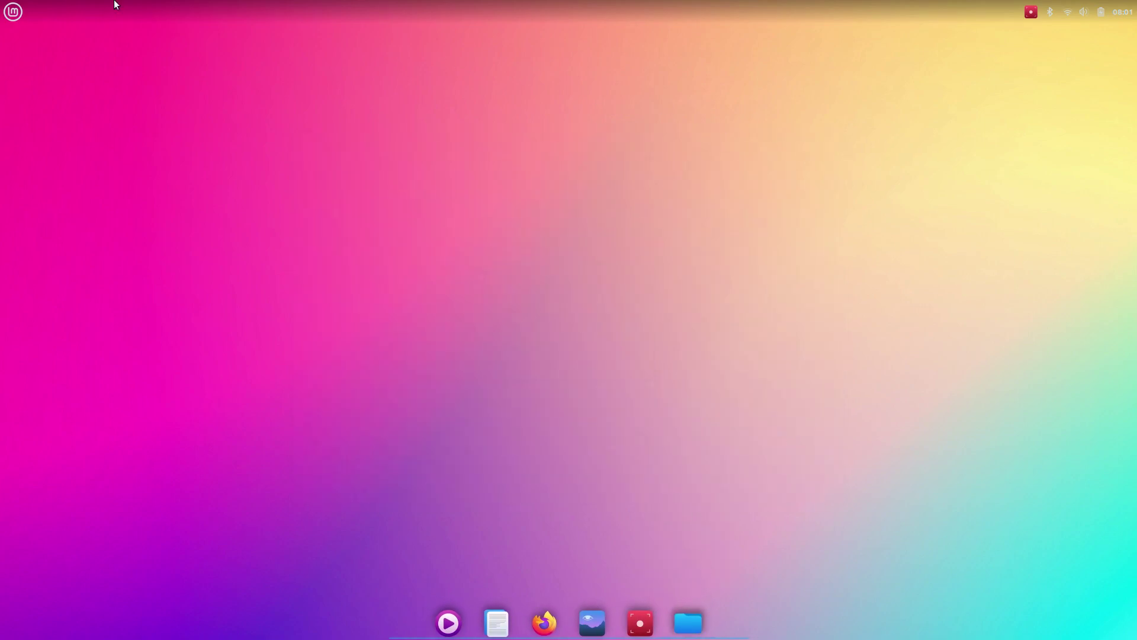
- Launch Rhythmbox from the Sound & Video applications, keep it in the dock and close its window
left_click(13, 12)
mouse_move(100, 169)
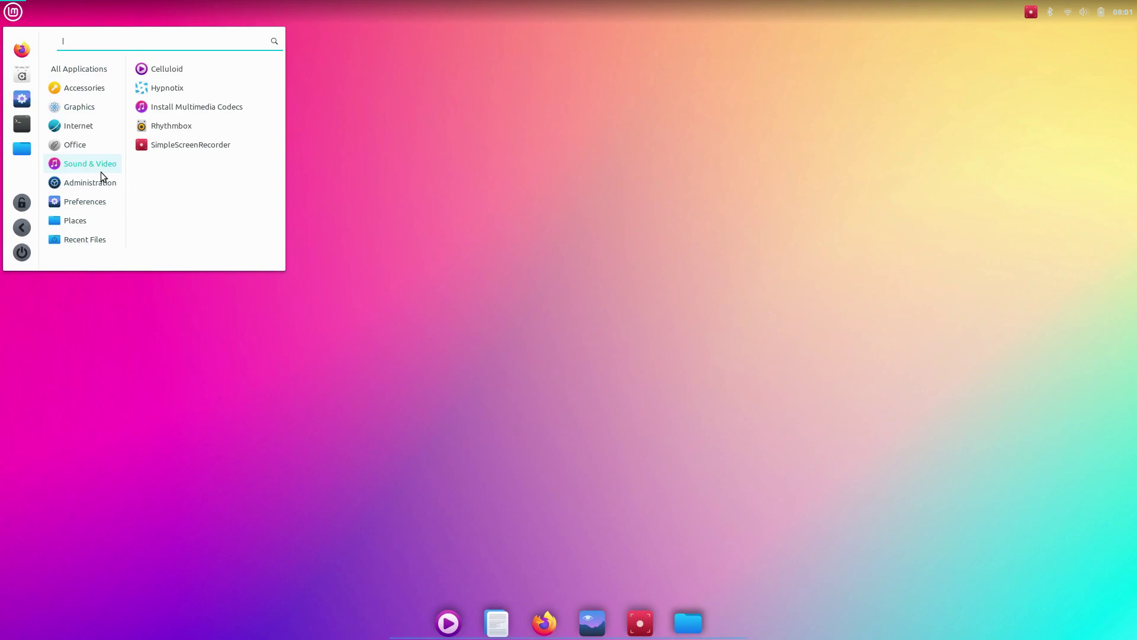
left_click(169, 126)
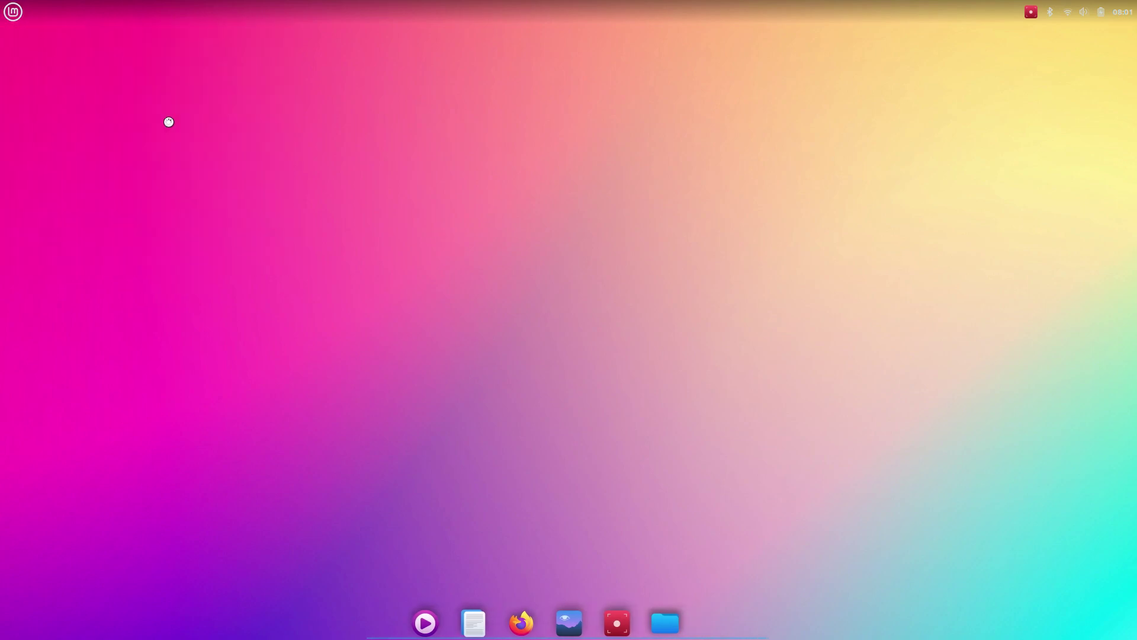
right_click(723, 604)
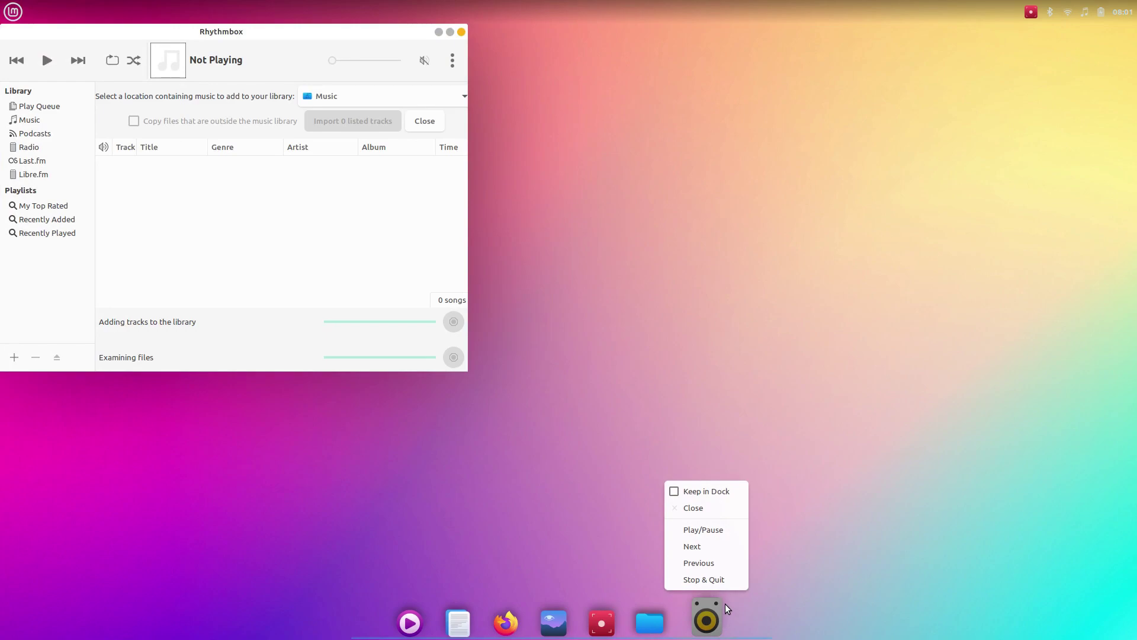
left_click(722, 496)
left_click(461, 31)
- Search the applications for "sett" and launch System Settings
left_click(2, 3)
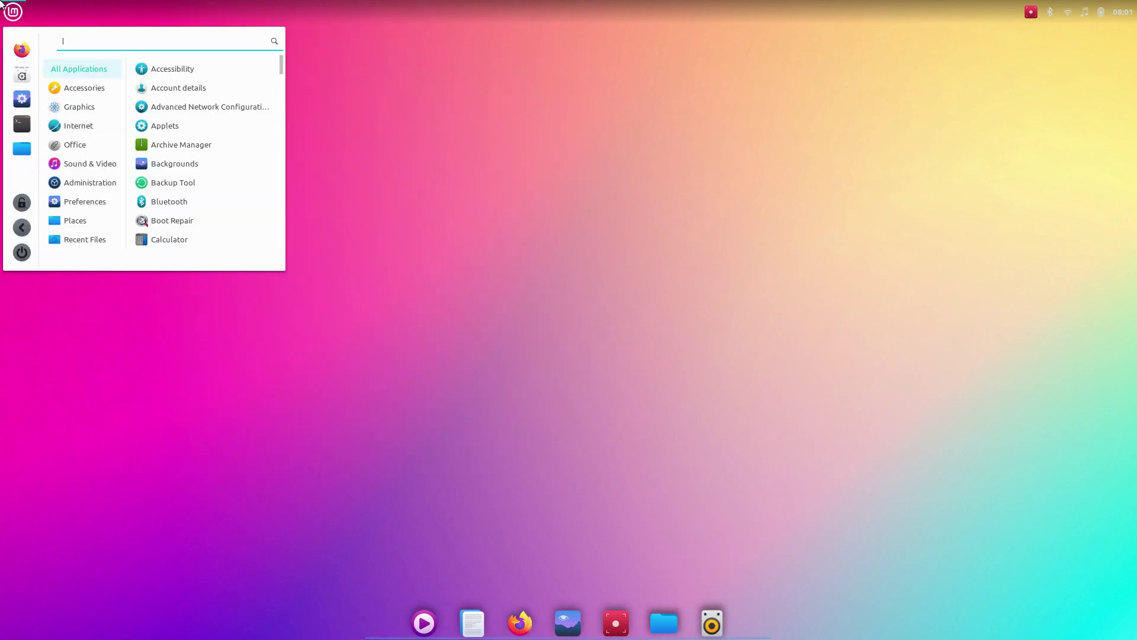
mouse_move(81, 144)
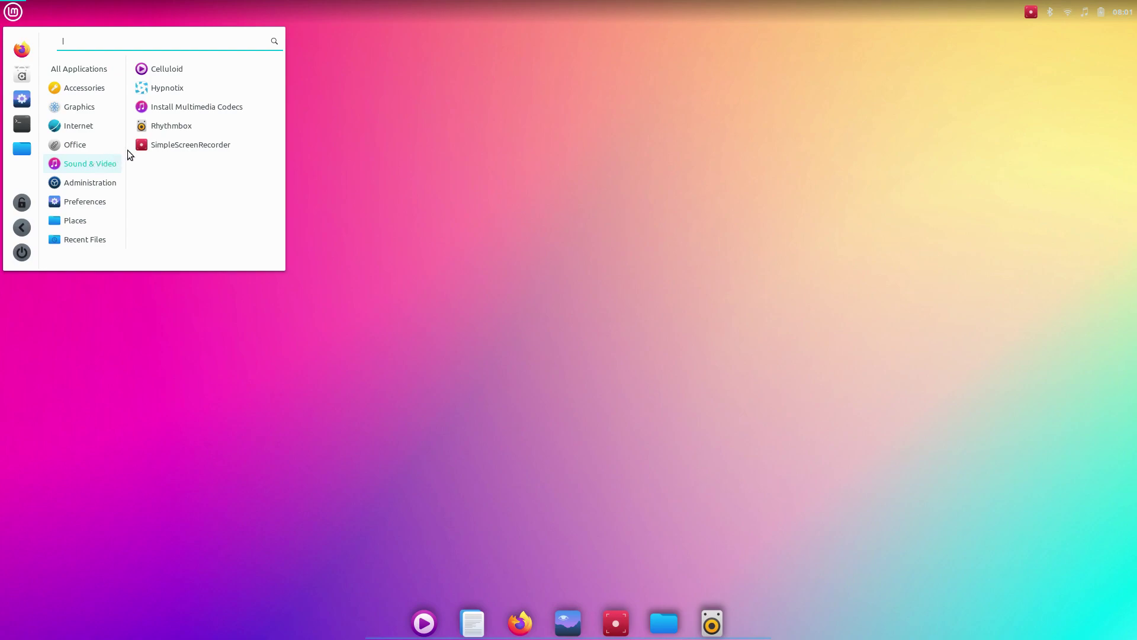
mouse_move(76, 186)
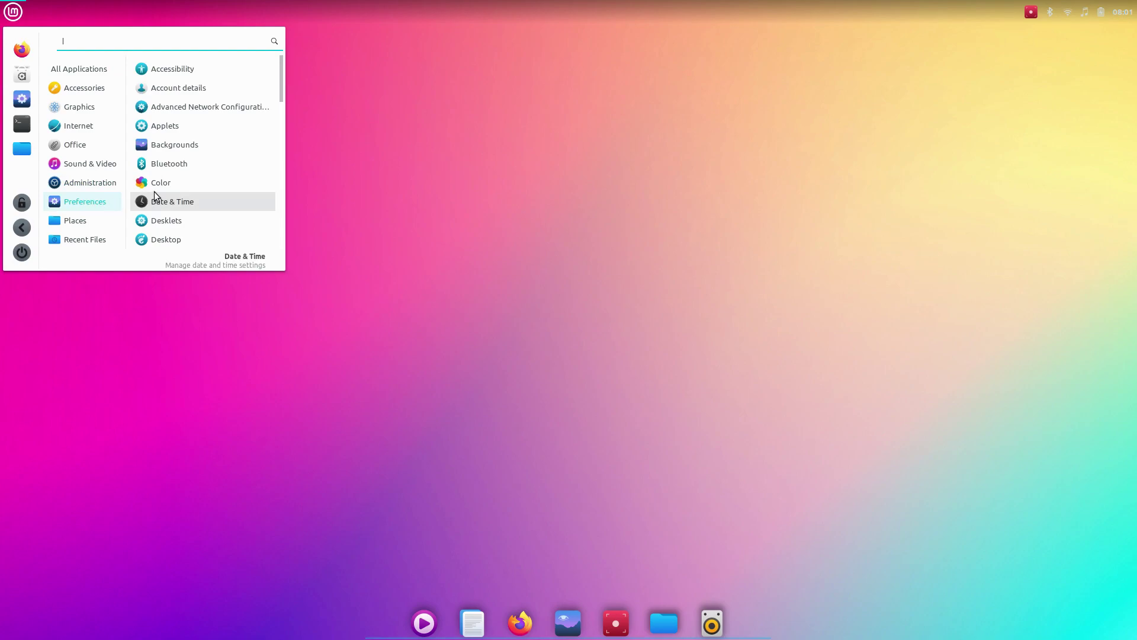
mouse_move(98, 109)
type("se")
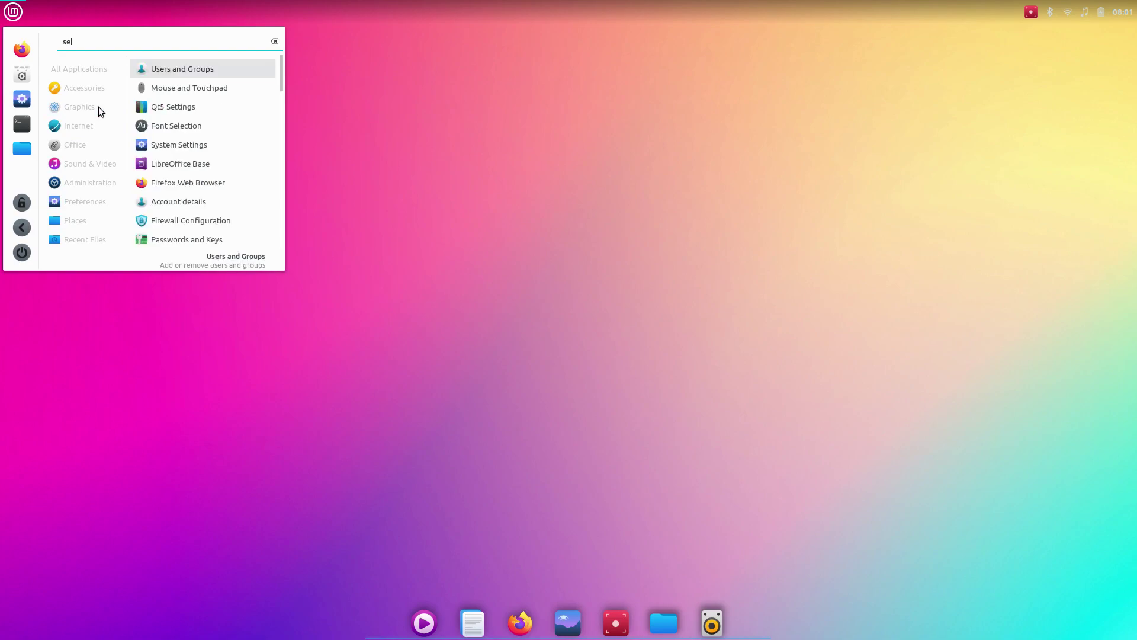
type("tt")
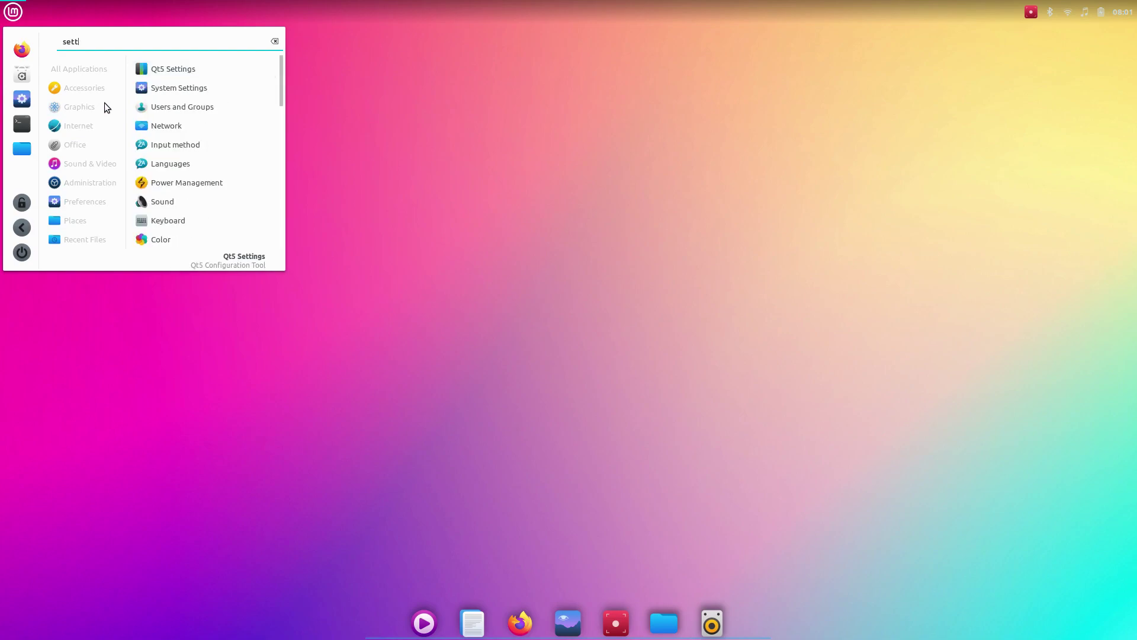
left_click(176, 93)
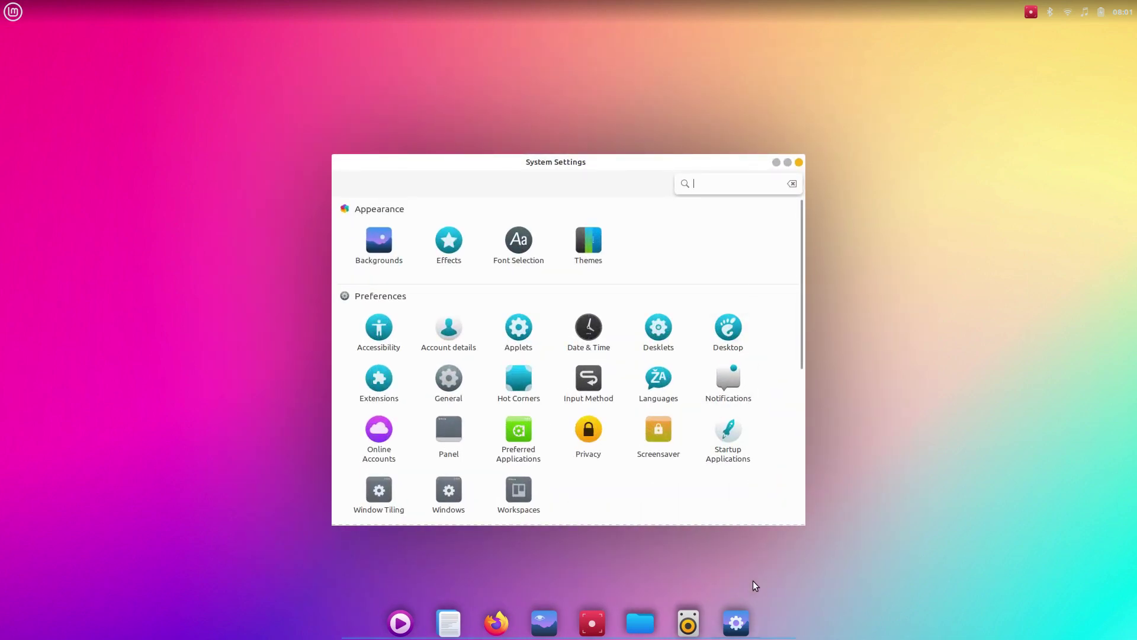
- Keep System Settings in the dock with its launcher between Files and Rhythmbox, and close its window
right_click(730, 616)
left_click(730, 562)
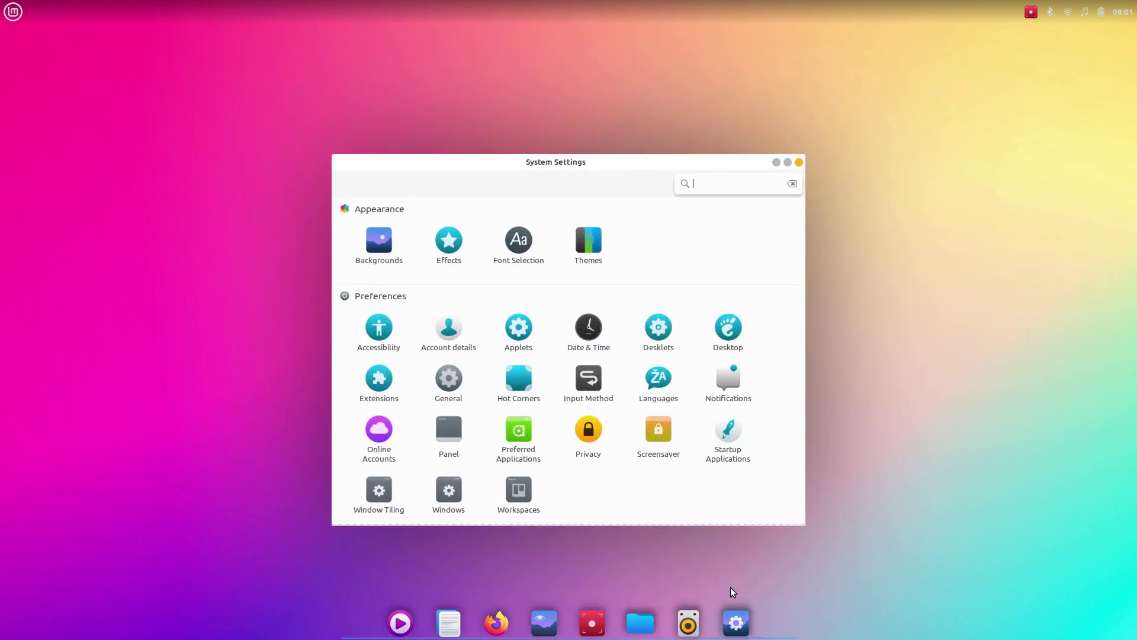
left_click_drag(739, 612, 687, 619)
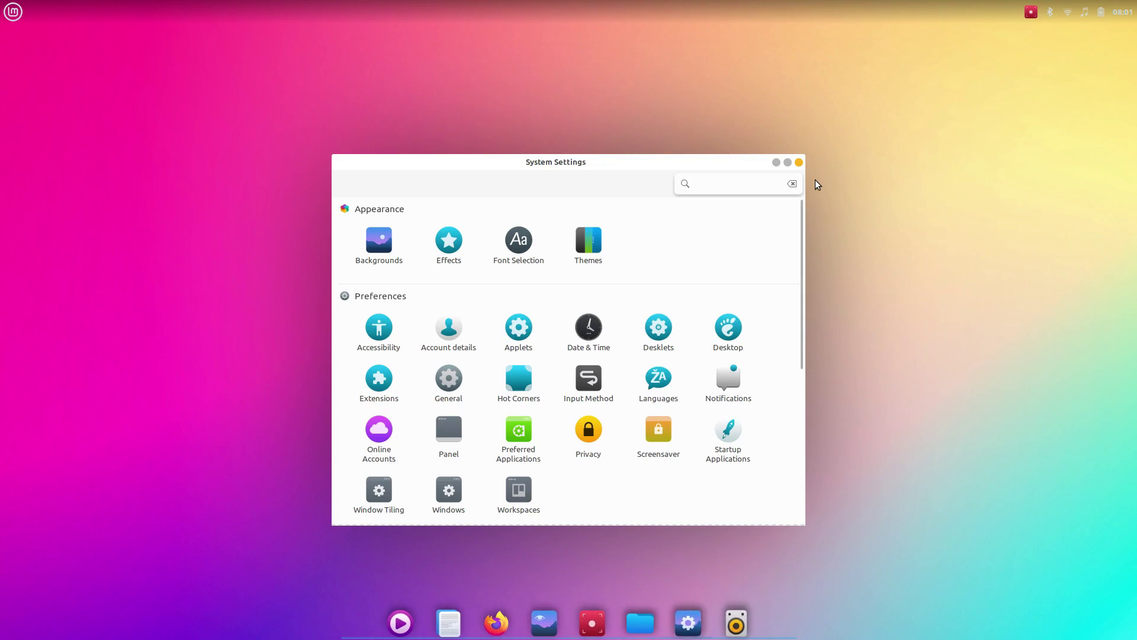
left_click(799, 163)
- Search the applications for "qt", launch Qt5 Settings and keep it in the dock
left_click(1, 4)
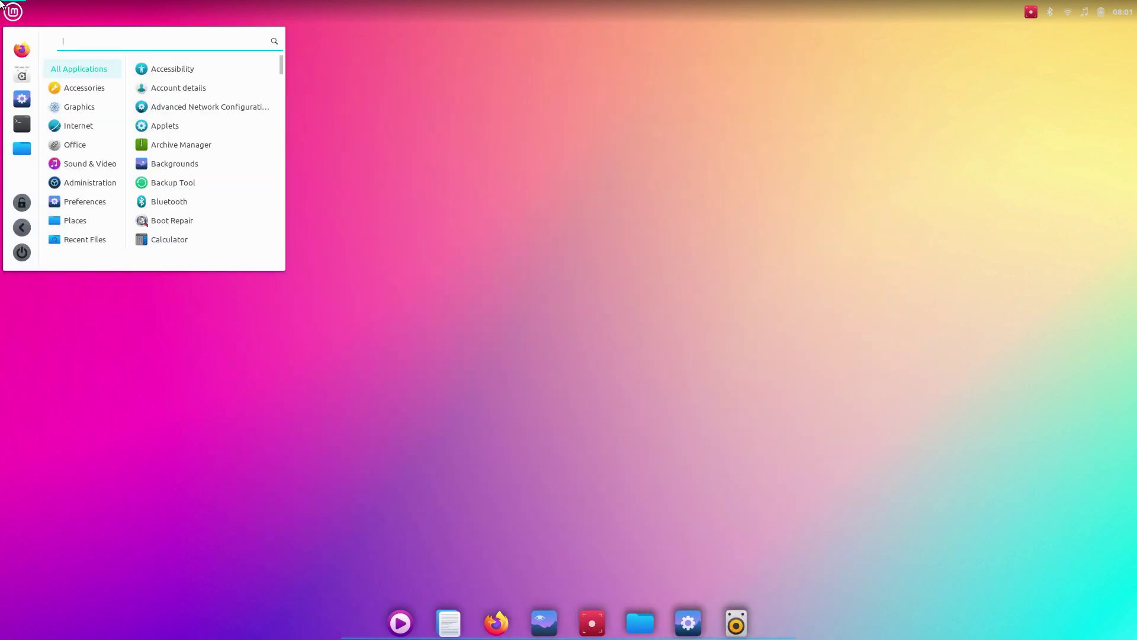
type("qt")
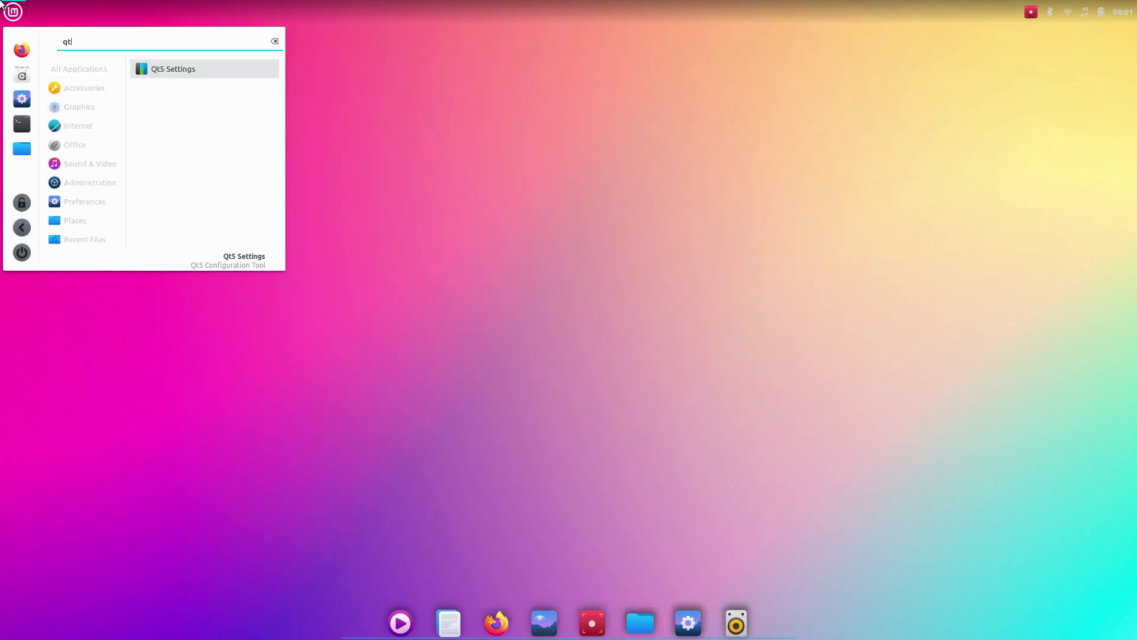
left_click(186, 72)
right_click(761, 613)
left_click(764, 578)
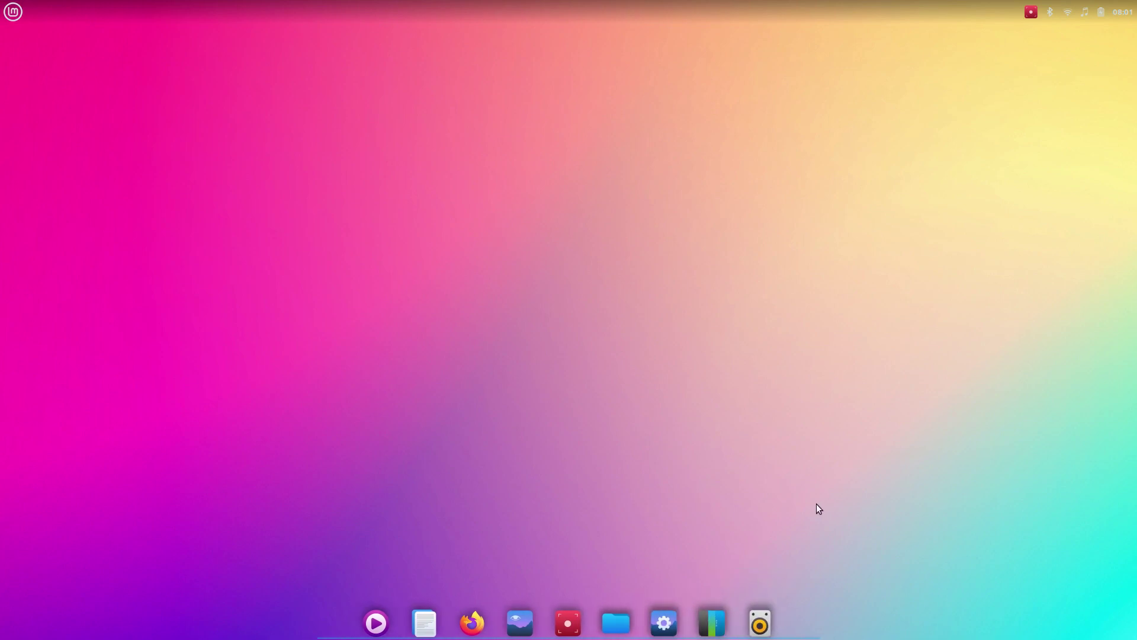